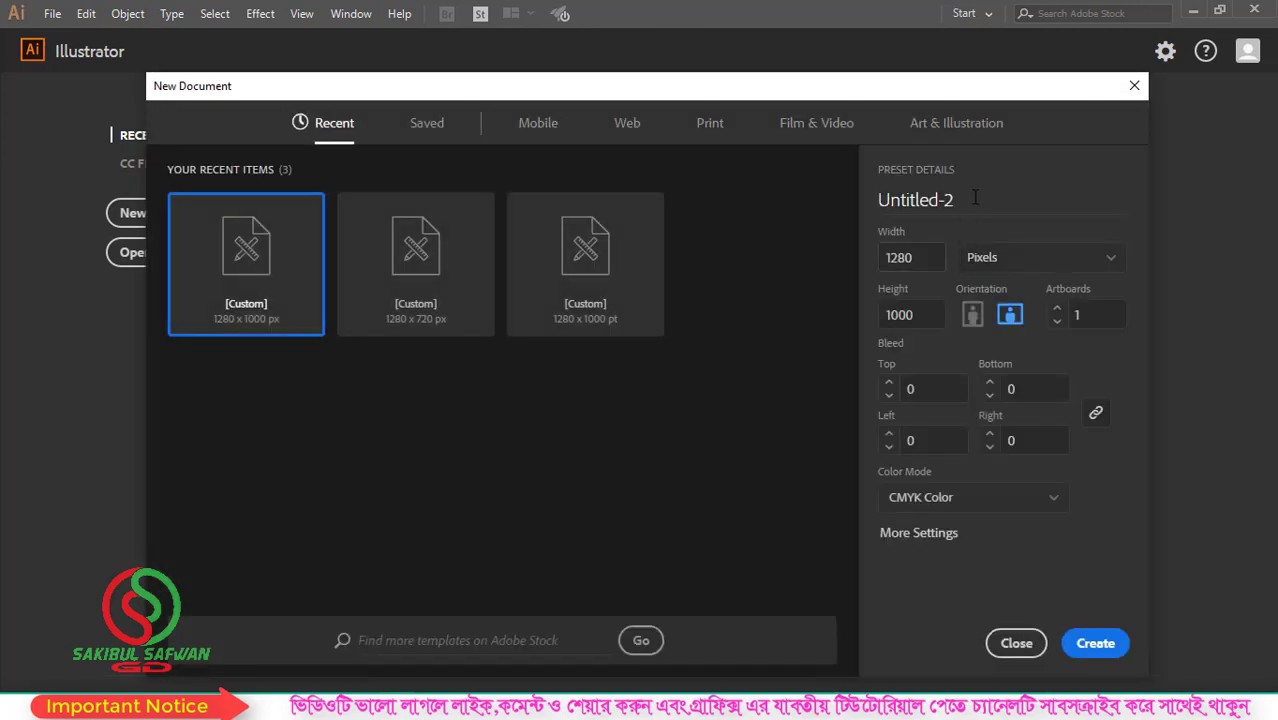
# Create a new CMYK document named Olympic logo, 1280 pixels wide and 1000 pixels high.
pyautogui.click(907, 200)
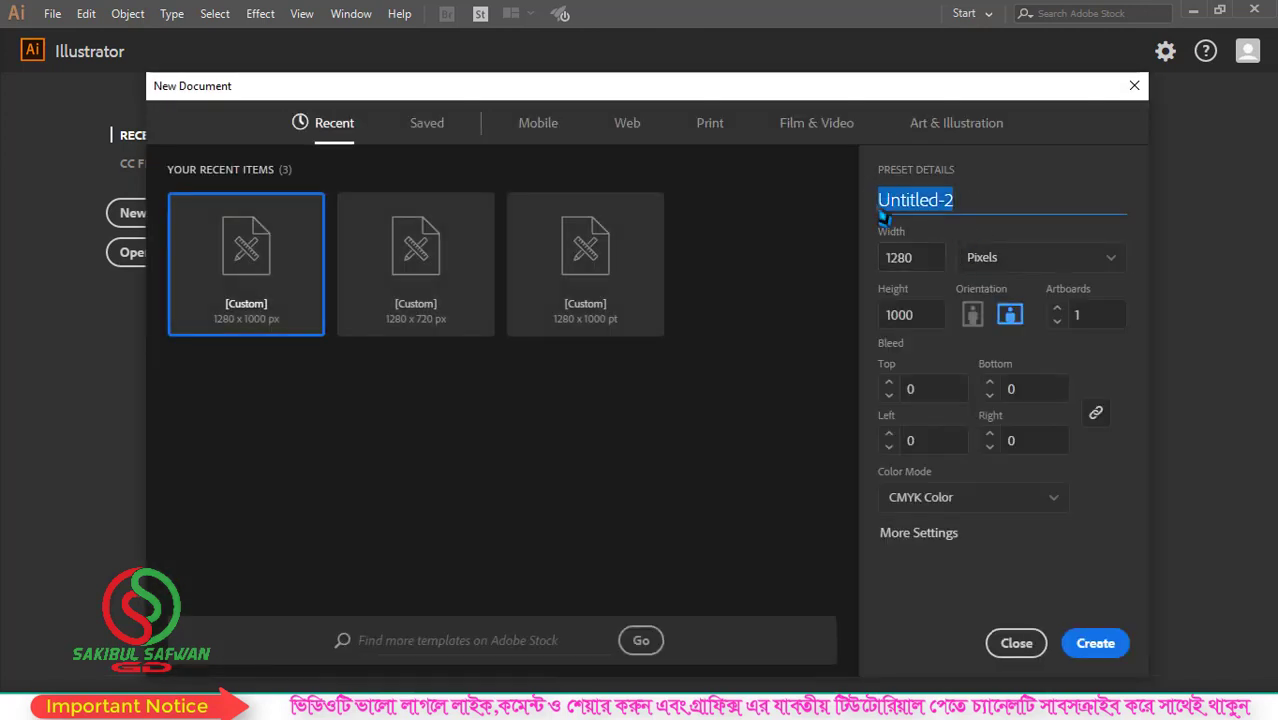
pyautogui.write('Olympic logo')
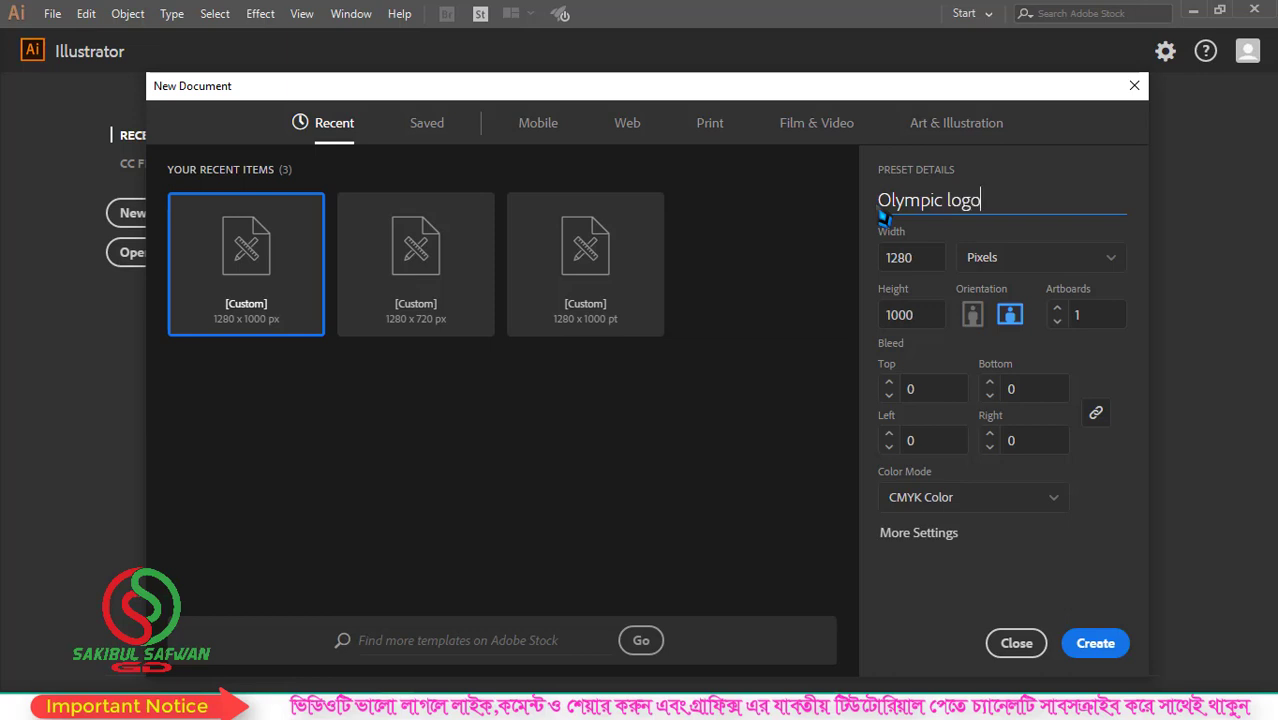
pyautogui.click(923, 255)
pyautogui.click(1032, 262)
pyautogui.click(1006, 462)
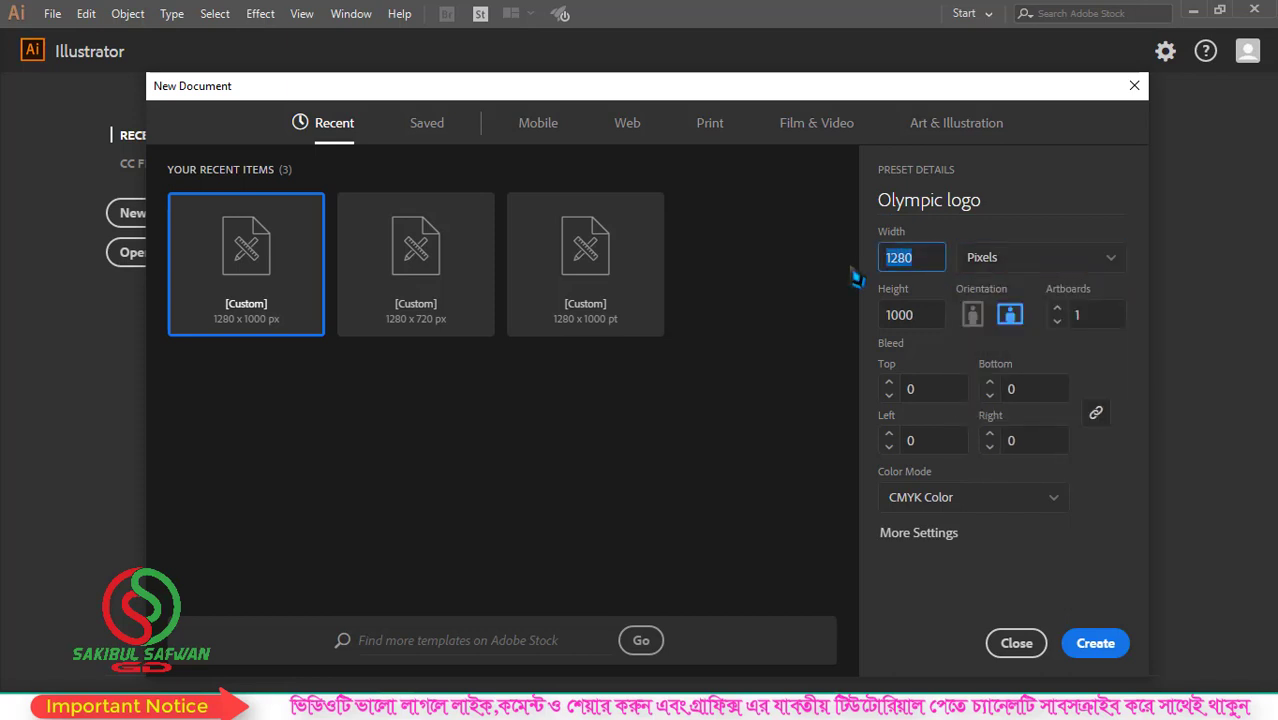
pyautogui.press('Tab')
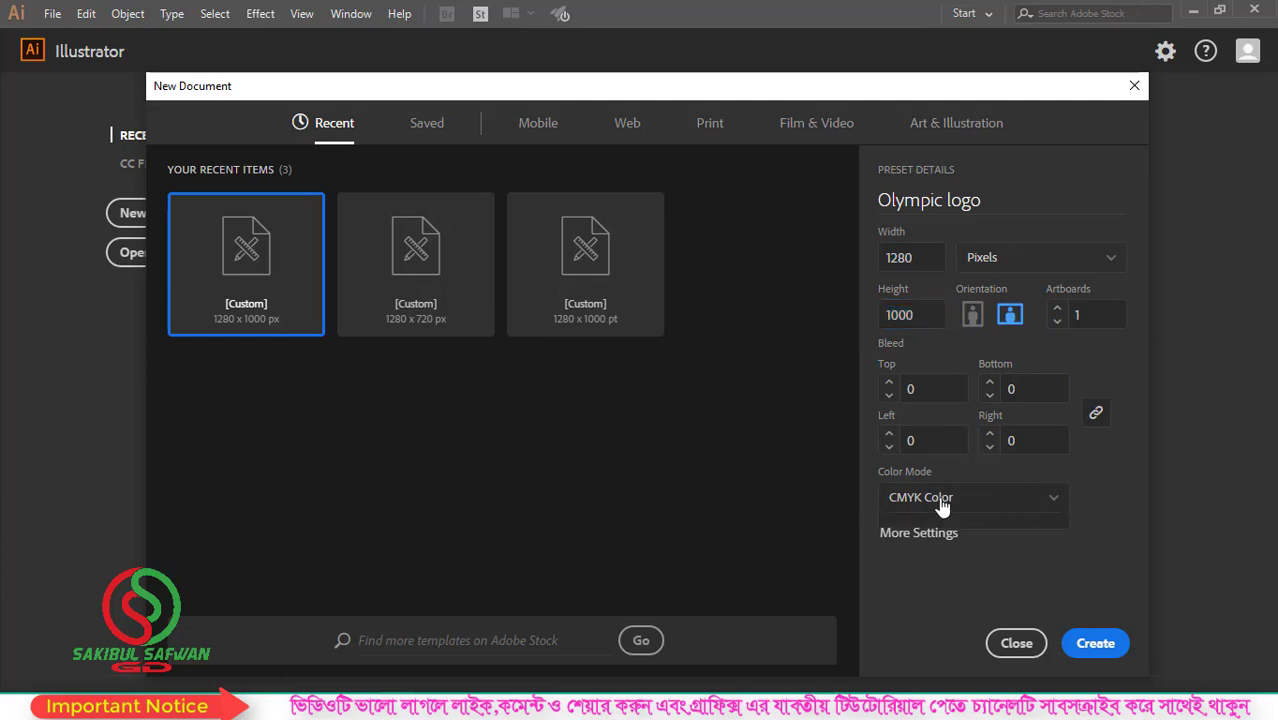
pyautogui.click(996, 502)
pyautogui.click(952, 568)
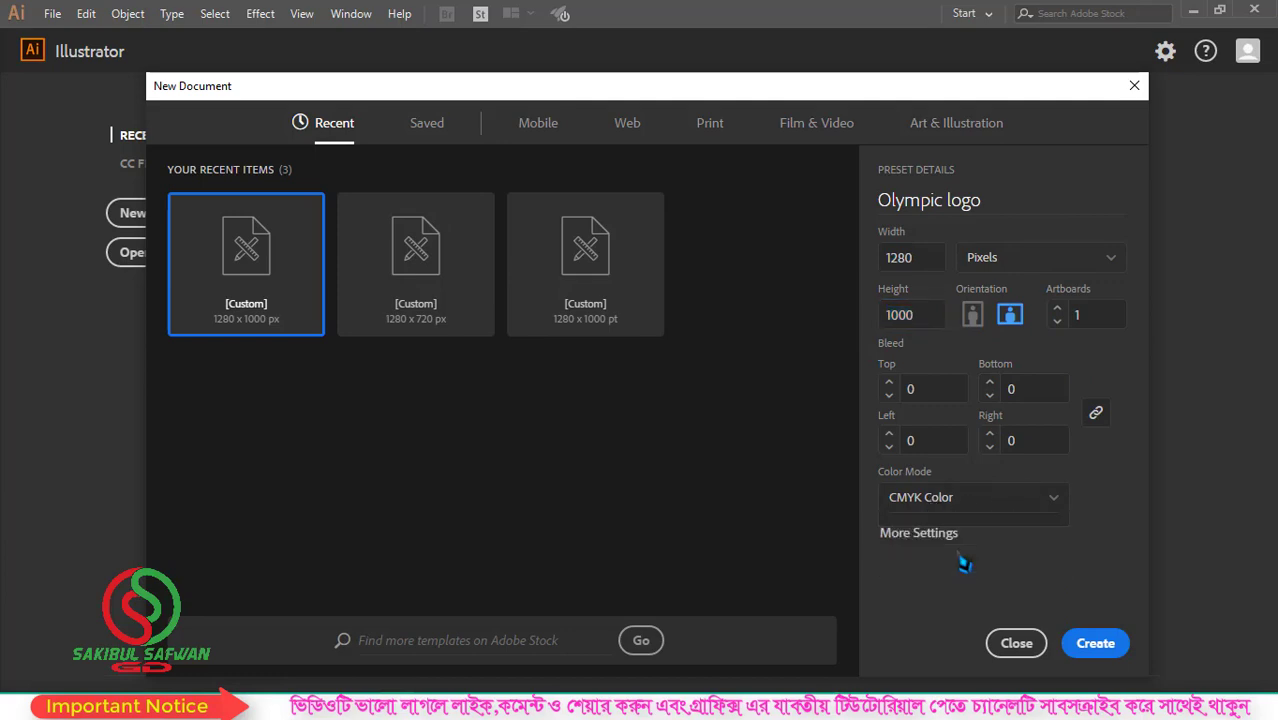
pyautogui.click(1098, 640)
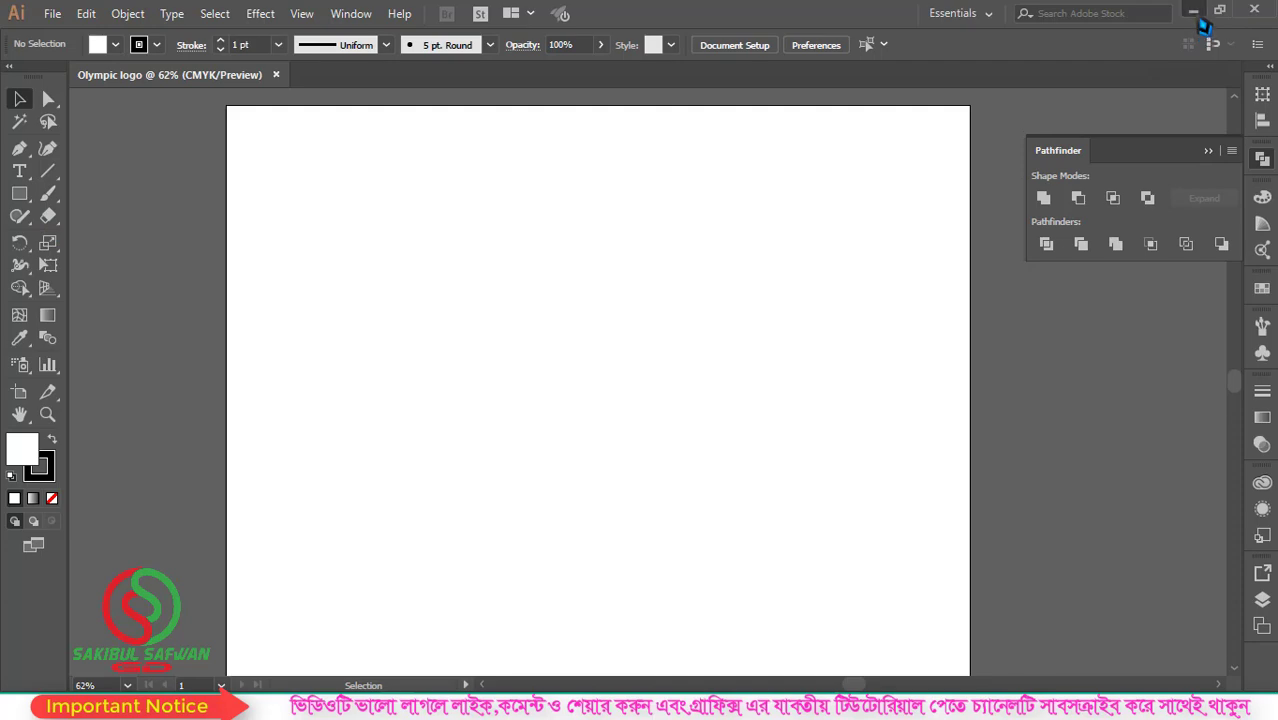
# Place the Olympic rings reference image from the desktop, scale it to about half size and move it over the artboard's right edge.
pyautogui.click(1193, 10)
pyautogui.moveTo(45, 448); pyautogui.dragTo(483, 380)
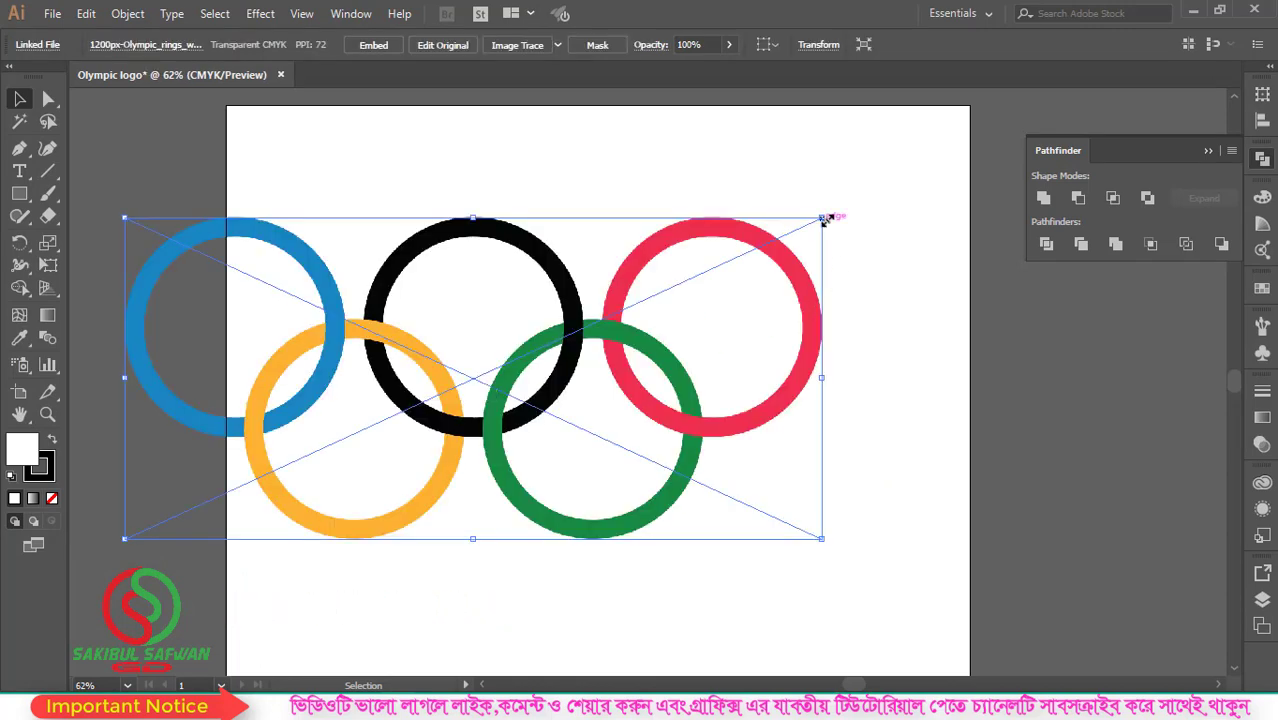
pyautogui.moveTo(822, 218); pyautogui.dragTo(660, 297)
pyautogui.moveTo(536, 362); pyautogui.dragTo(1102, 392)
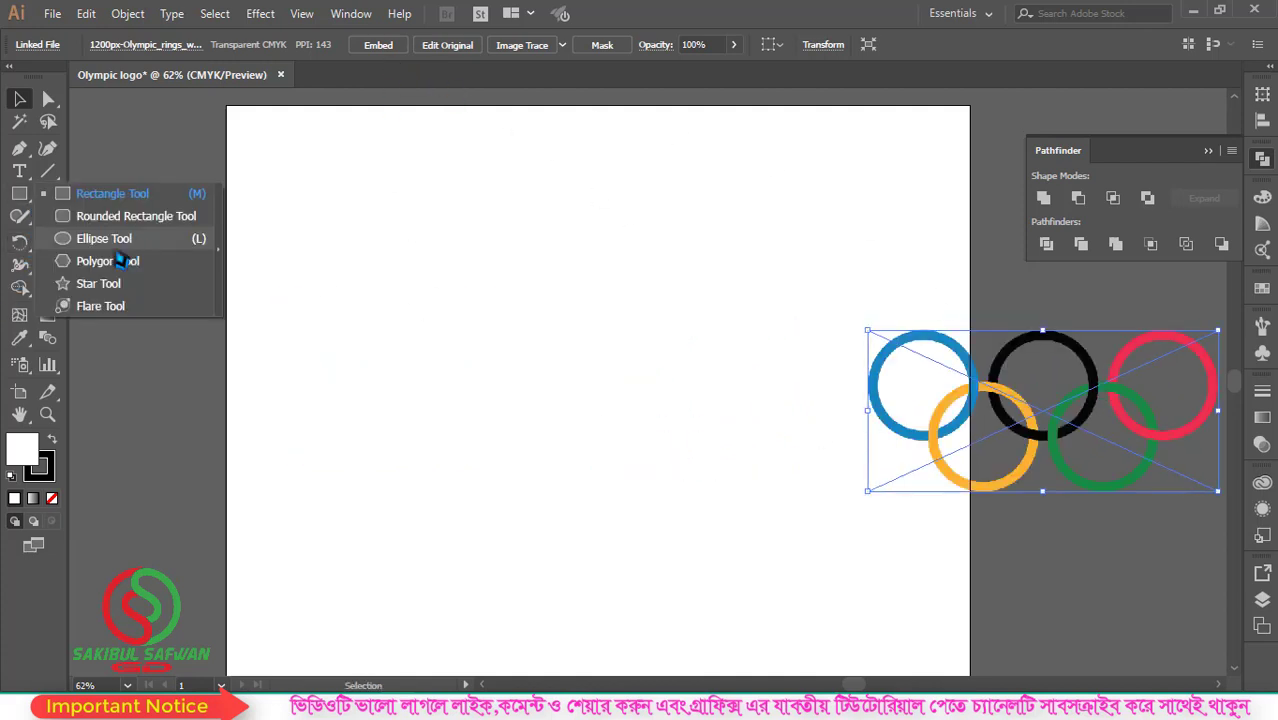
# Draw a circle about 219 px wide in the upper left of the artboard and give it no fill.
pyautogui.click(98, 241)
pyautogui.moveTo(420, 290); pyautogui.dragTo(484, 346)
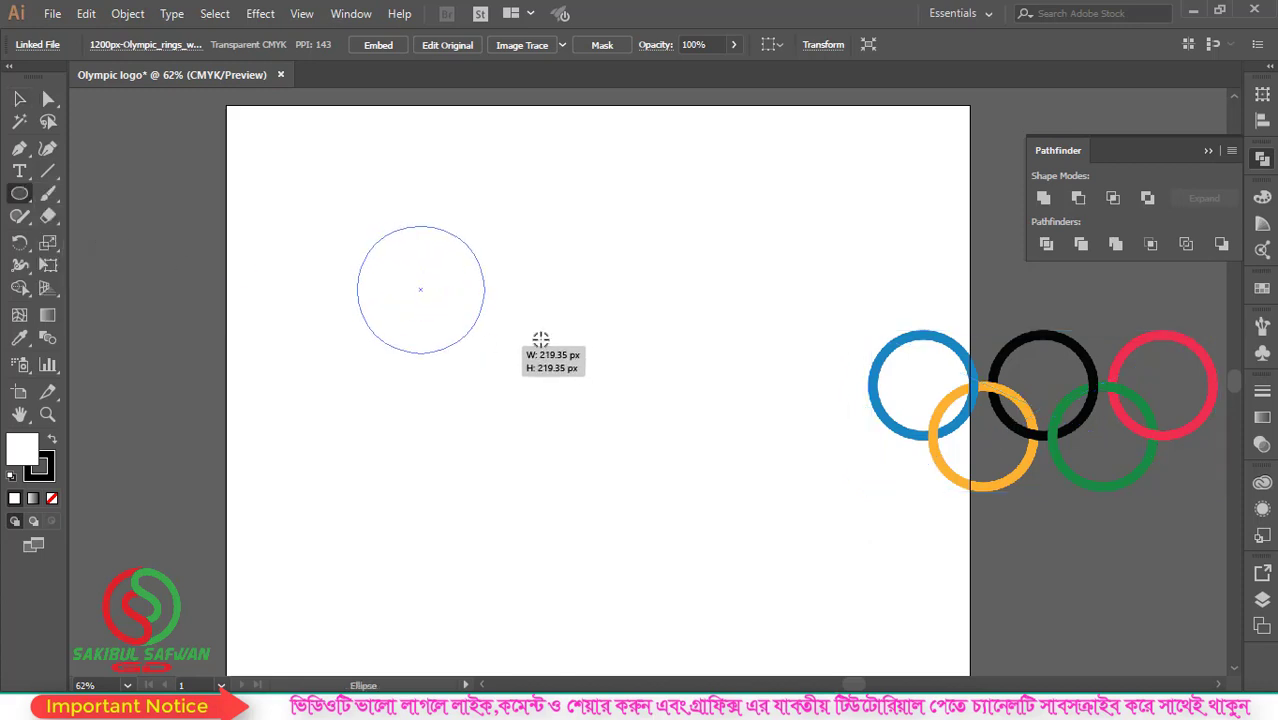
pyautogui.click(117, 45)
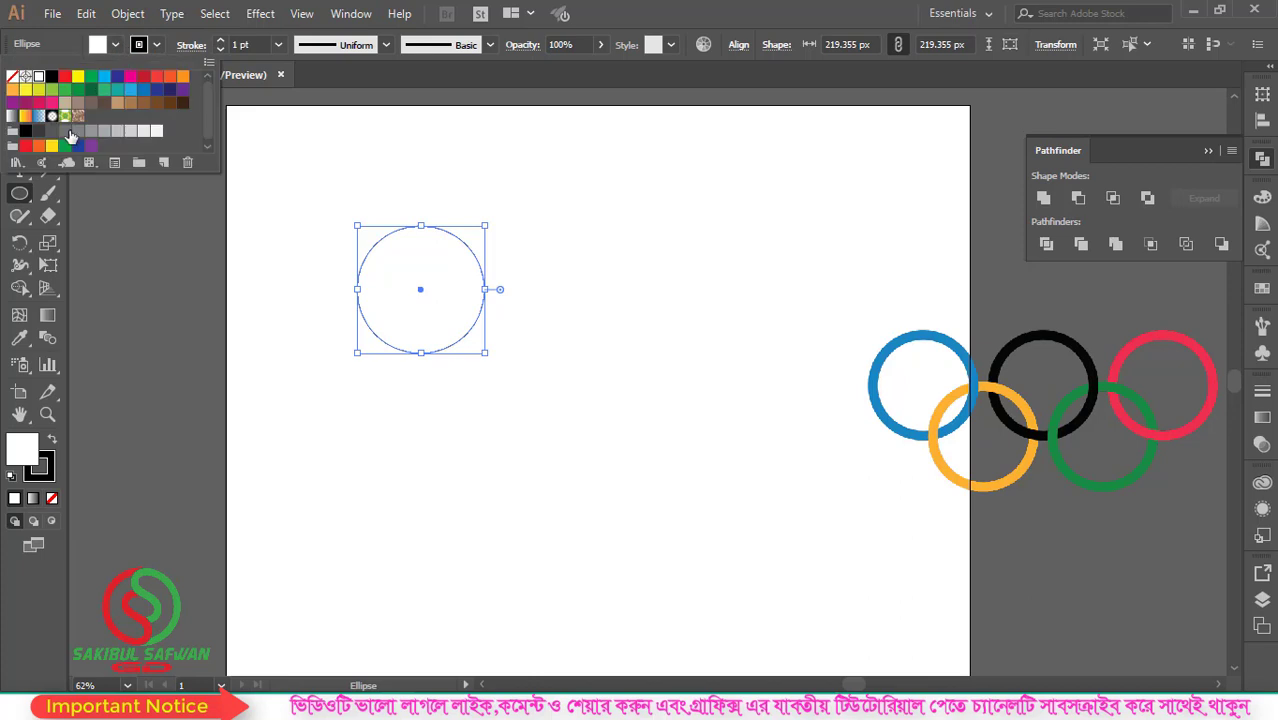
pyautogui.click(14, 78)
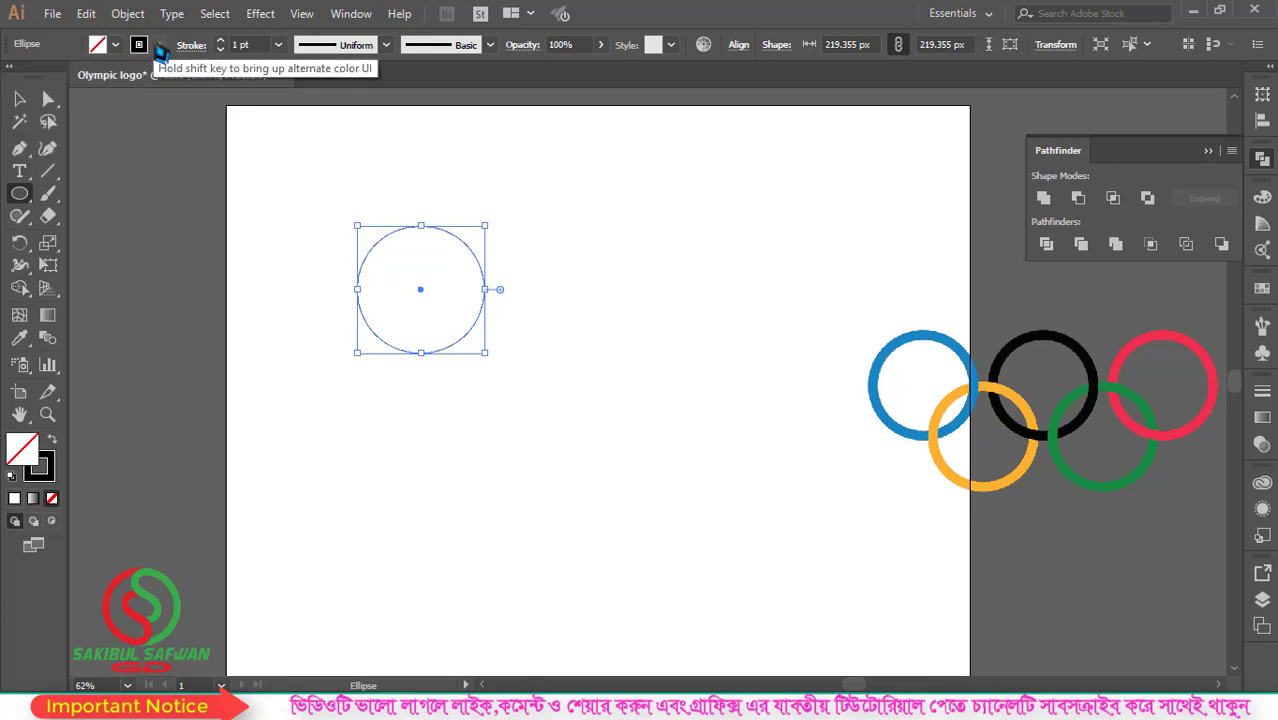
# Set the circle's black stroke weight to 21 pt.
pyautogui.click(260, 44)
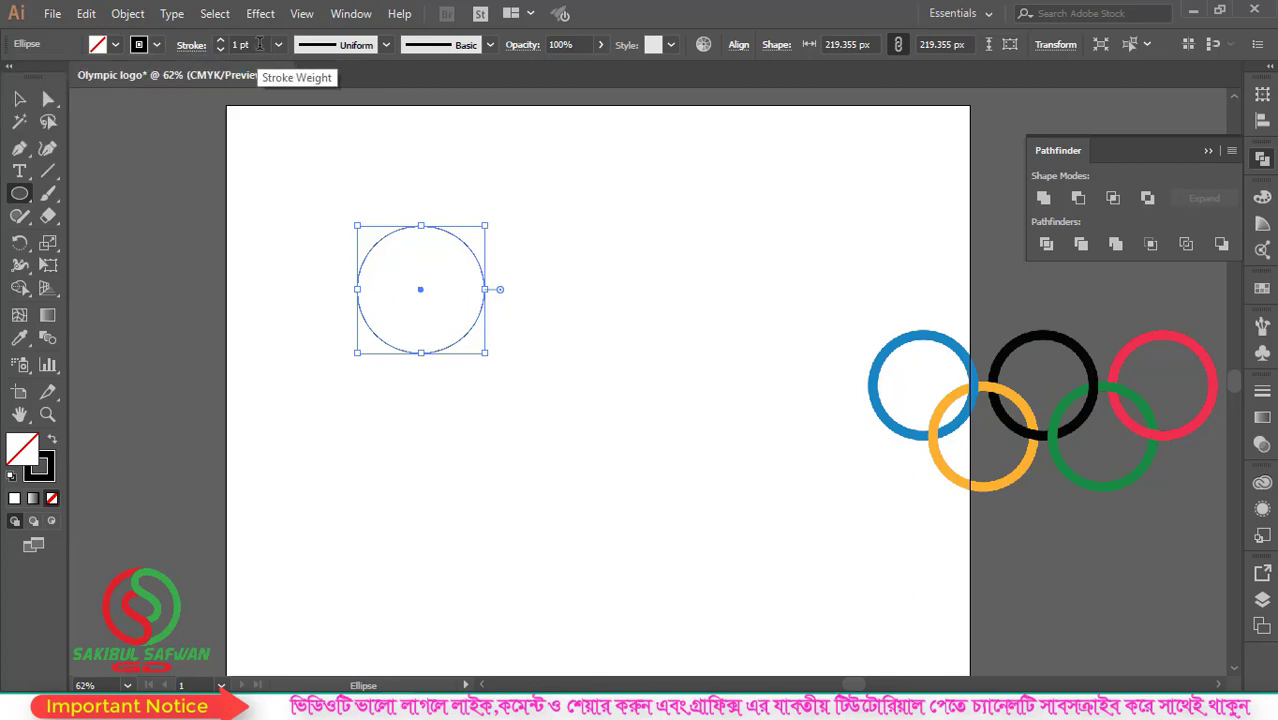
pyautogui.scroll(14, 260, 44)
pyautogui.scroll(7, 260, 44)
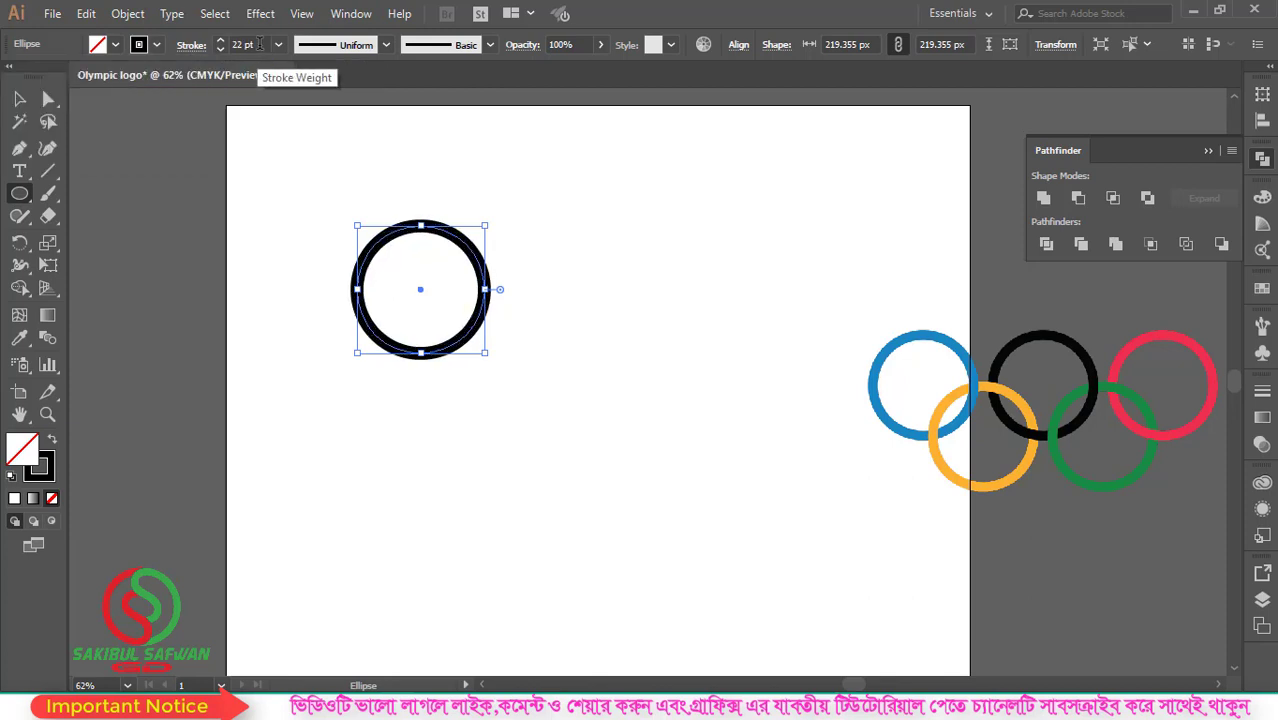
pyautogui.scroll(-1, 259, 44)
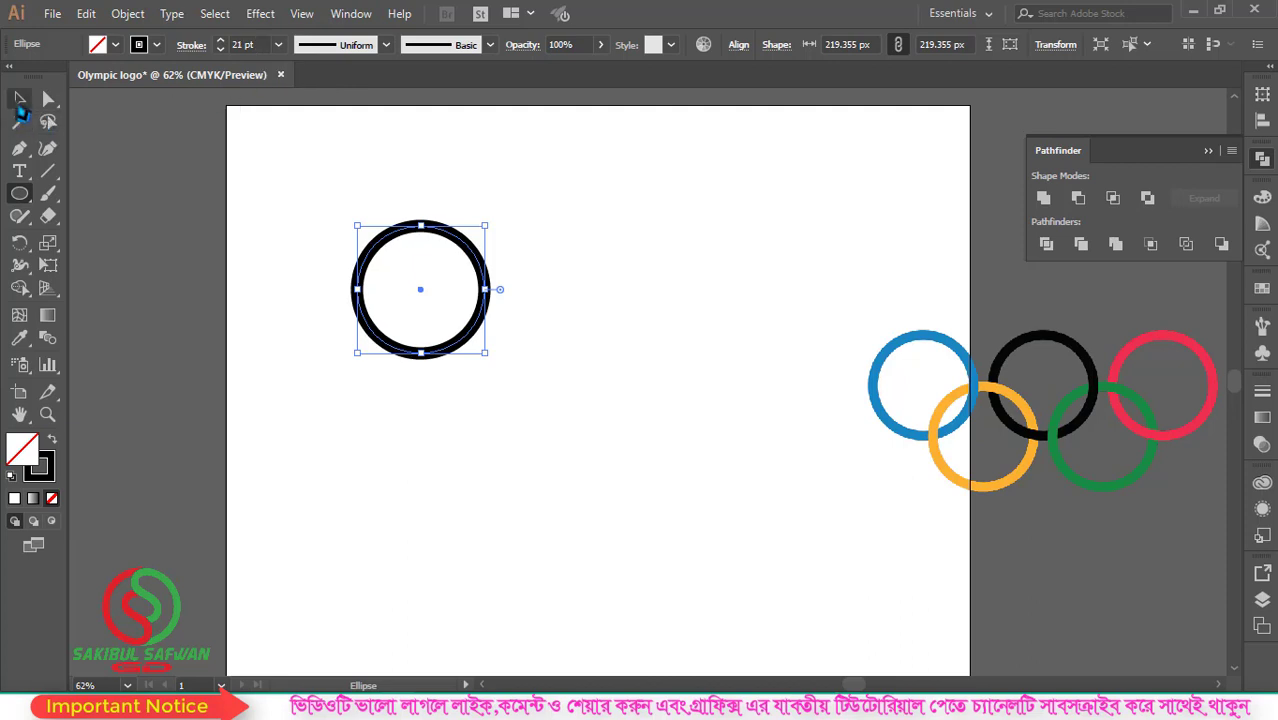
# Expand the circle's fill and stroke into a solid ring shape.
pyautogui.click(19, 99)
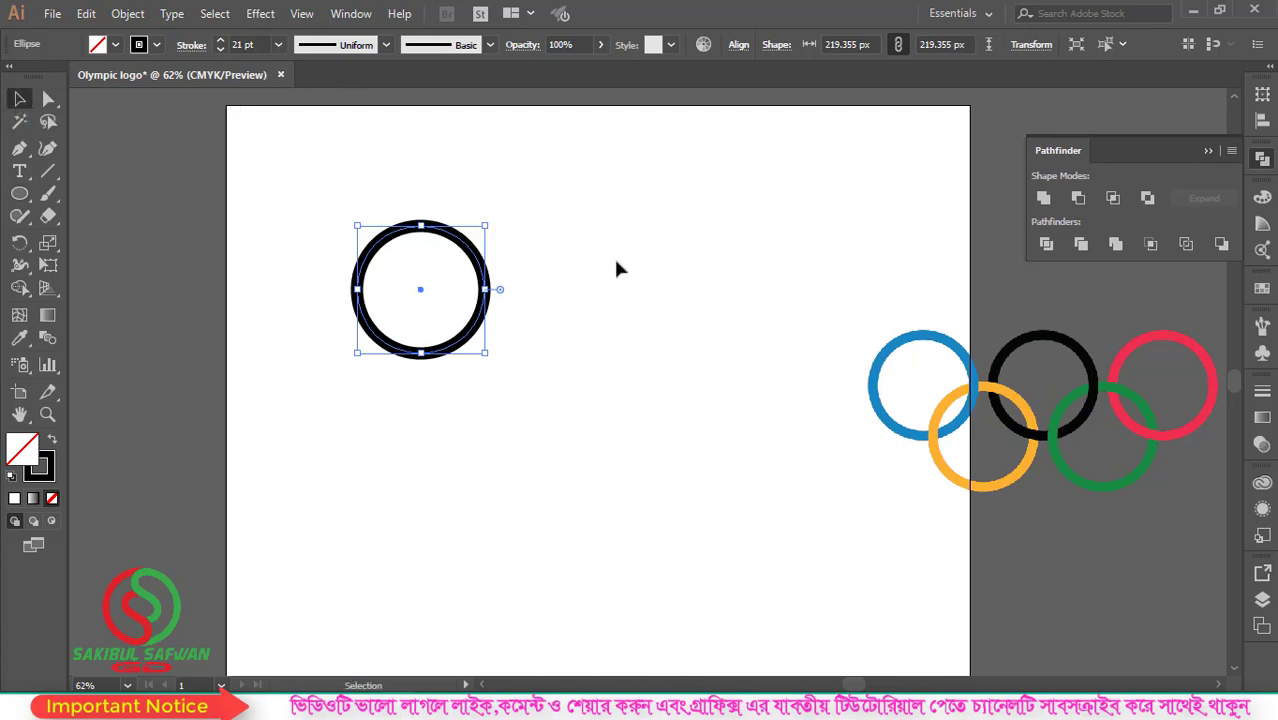
pyautogui.click(484, 215)
pyautogui.moveTo(517, 188); pyautogui.dragTo(334, 374)
pyautogui.click(136, 14)
pyautogui.click(232, 199)
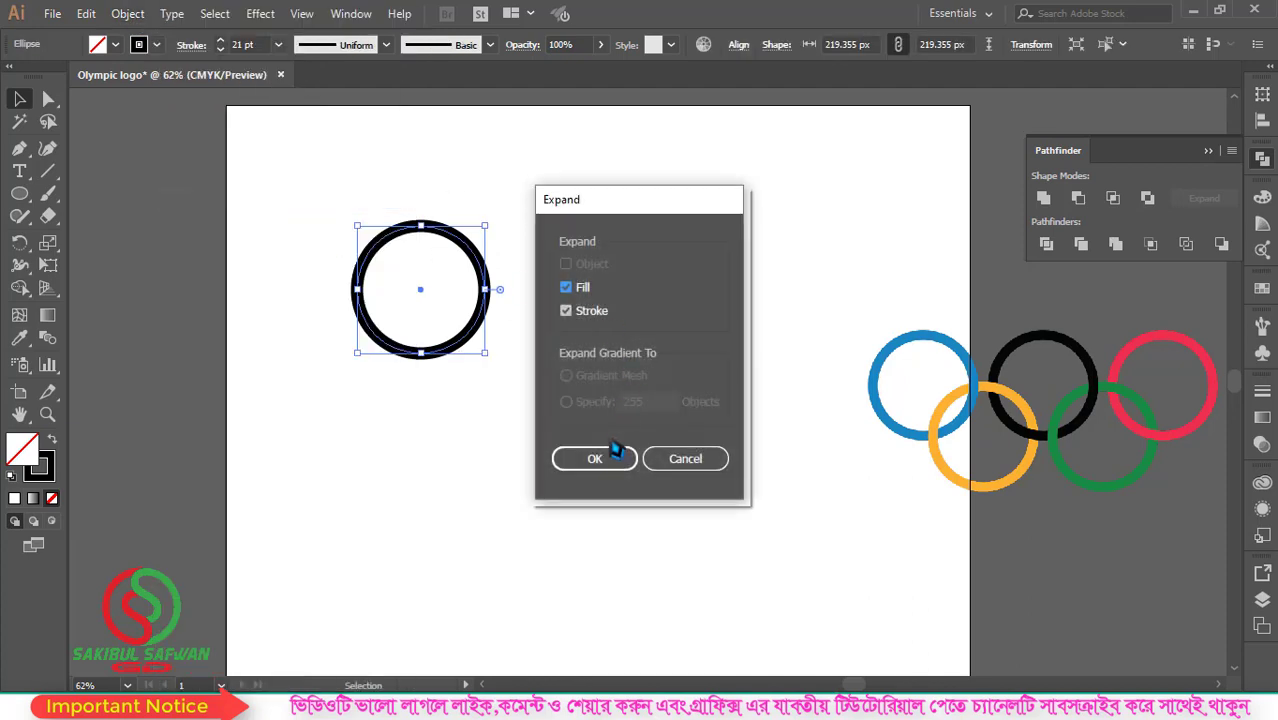
pyautogui.click(600, 459)
pyautogui.click(543, 223)
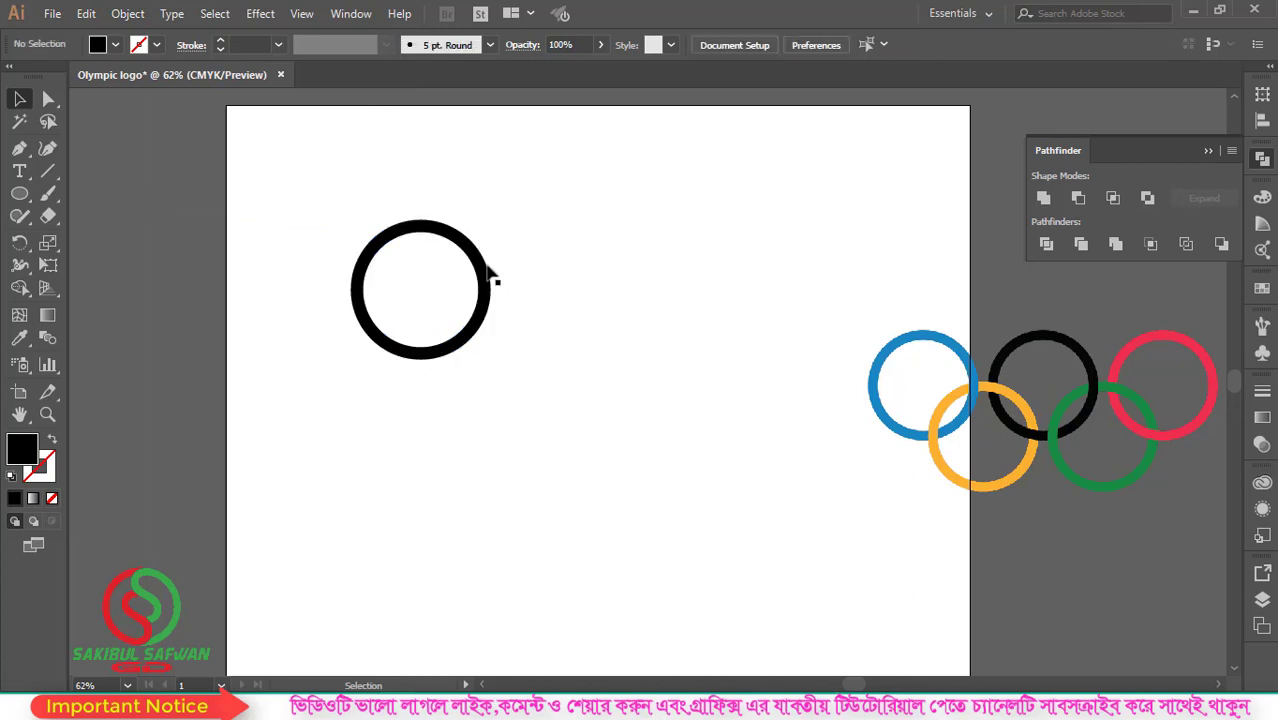
# Duplicate the ring twice to the right to form an evenly spaced horizontal row of three rings.
pyautogui.click(477, 271)
pyautogui.moveTo(474, 256)
pyautogui.mouseDown()
pyautogui.moveTo(467, 275)
pyautogui.moveTo(474, 256)
pyautogui.mouseUp()
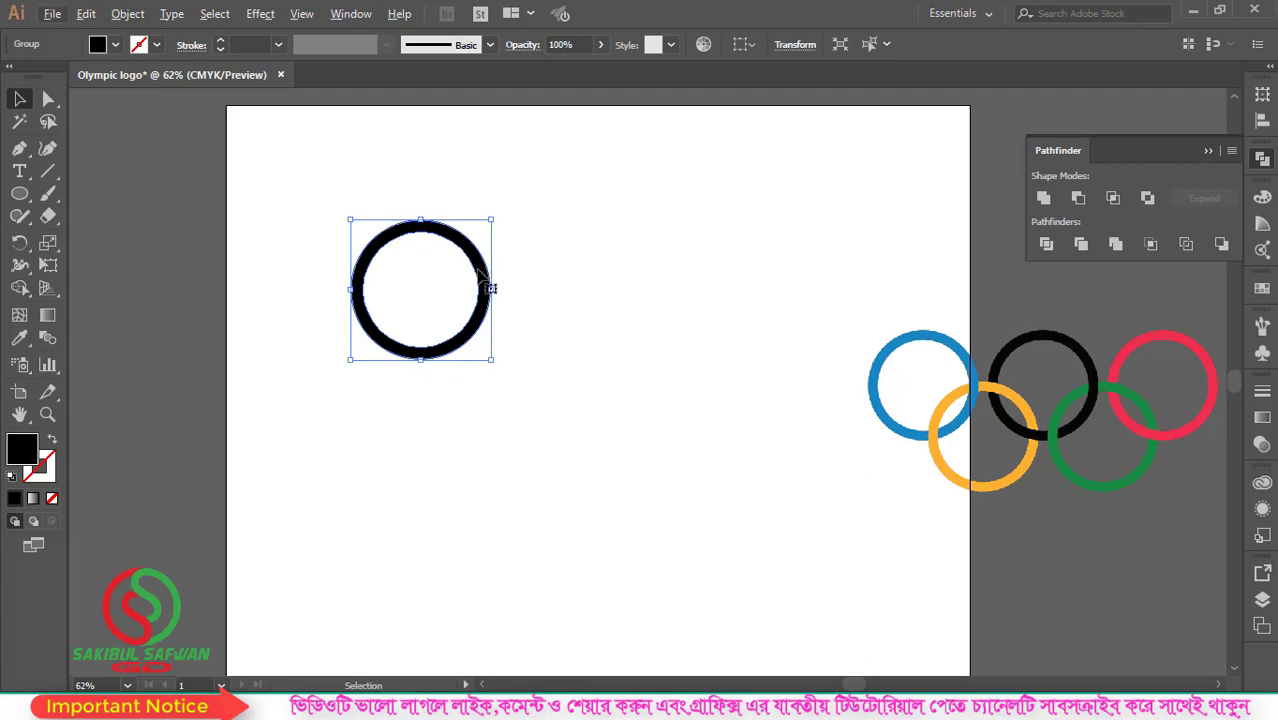
pyautogui.click(86, 13)
pyautogui.click(115, 104)
pyautogui.moveTo(482, 273); pyautogui.dragTo(634, 277)
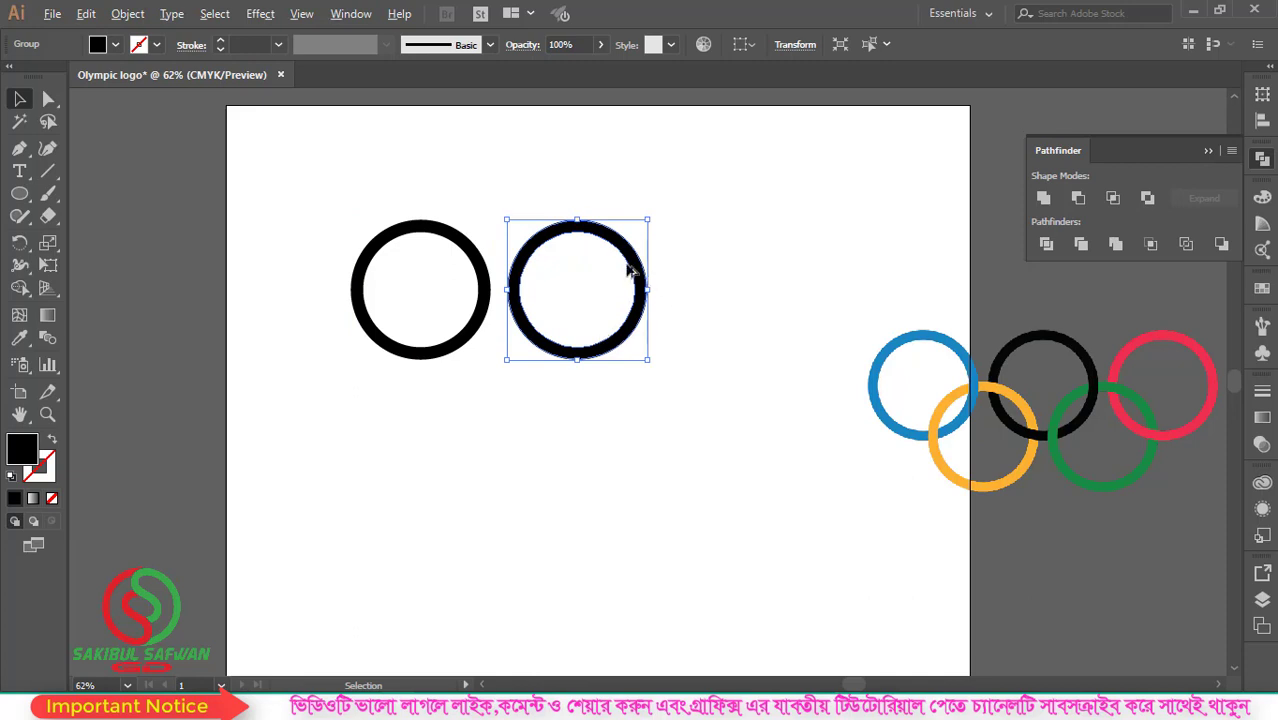
pyautogui.moveTo(641, 275); pyautogui.dragTo(799, 272)
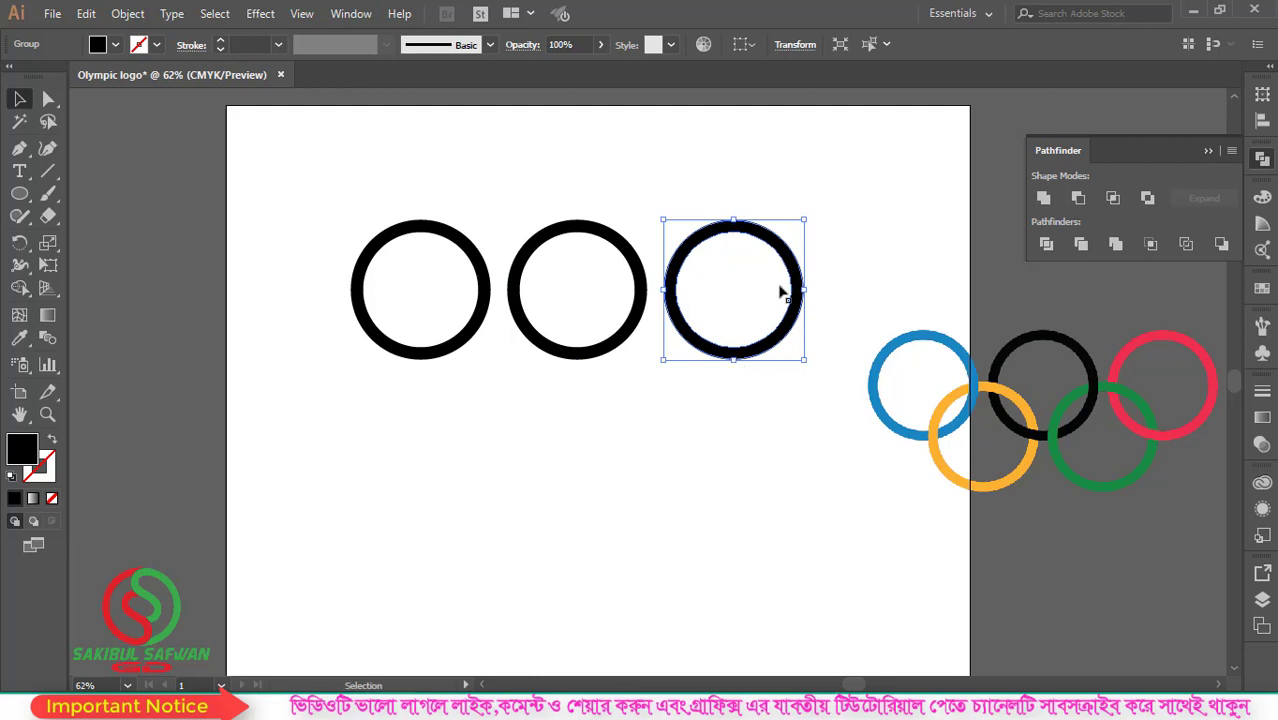
pyautogui.moveTo(828, 220); pyautogui.dragTo(734, 205)
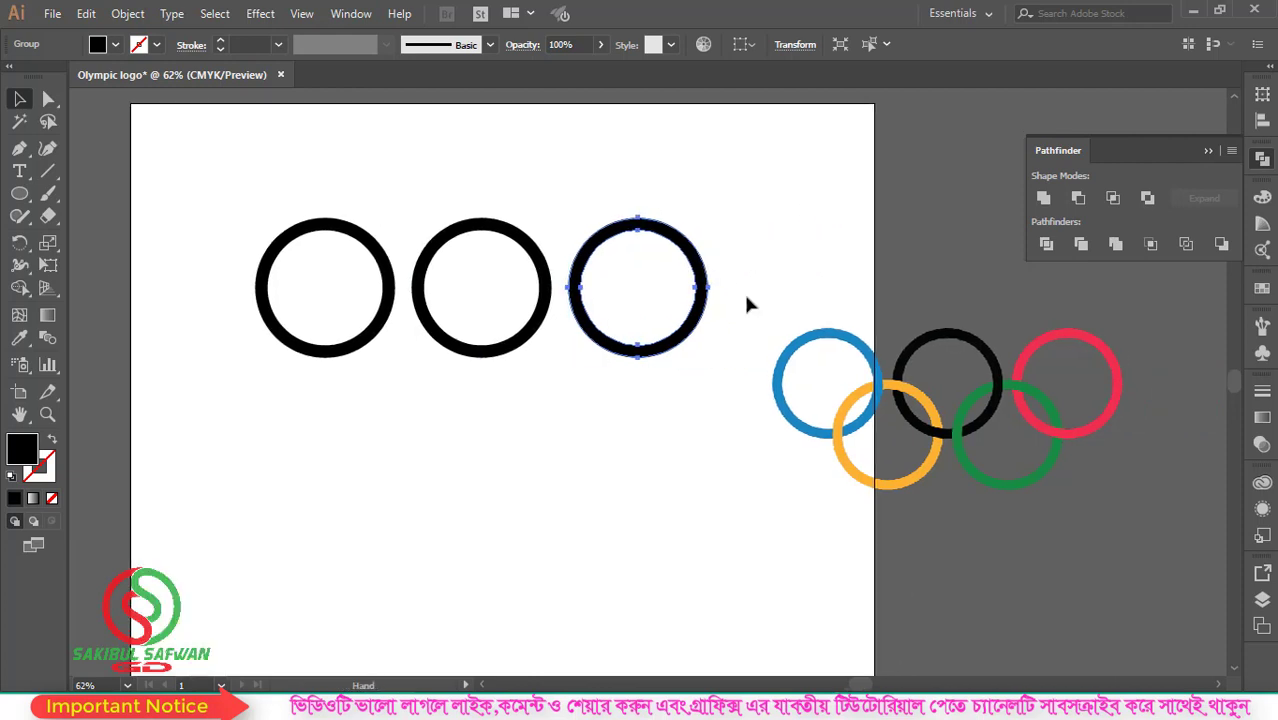
pyautogui.click(522, 385)
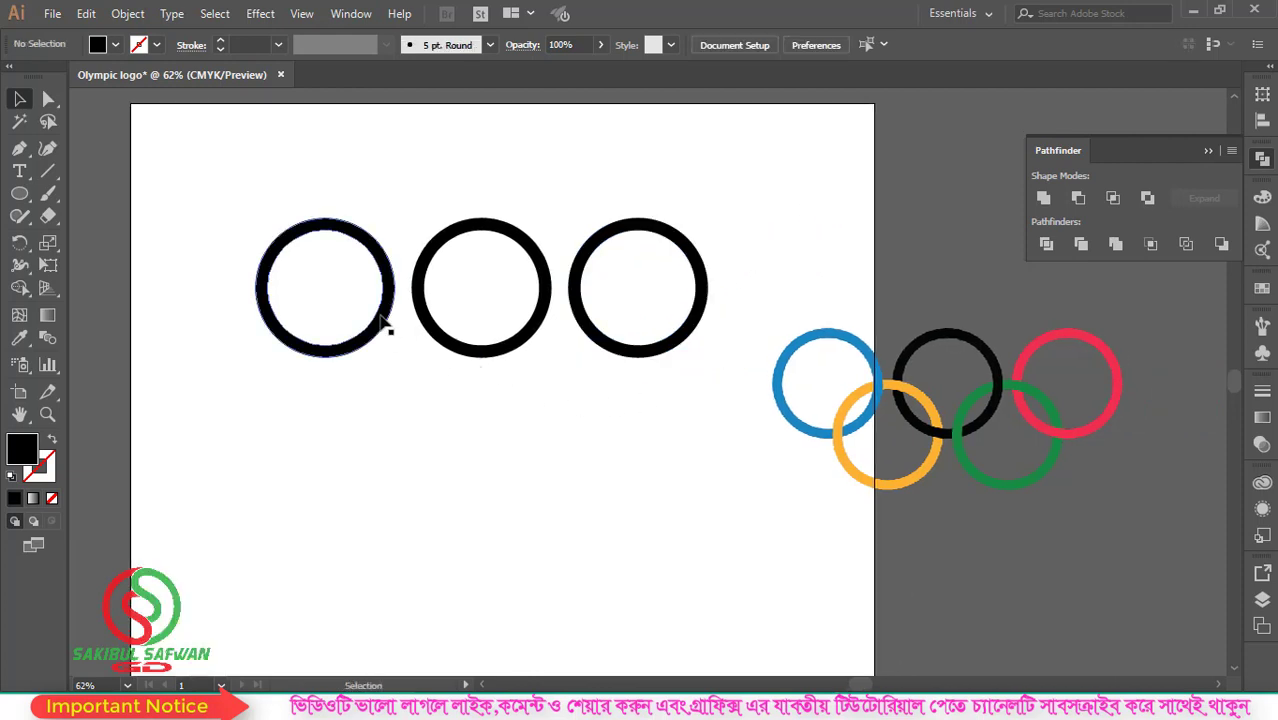
# Copy the first ring down between the first two, and duplicate that copy about 270 px to the right.
pyautogui.click(386, 280)
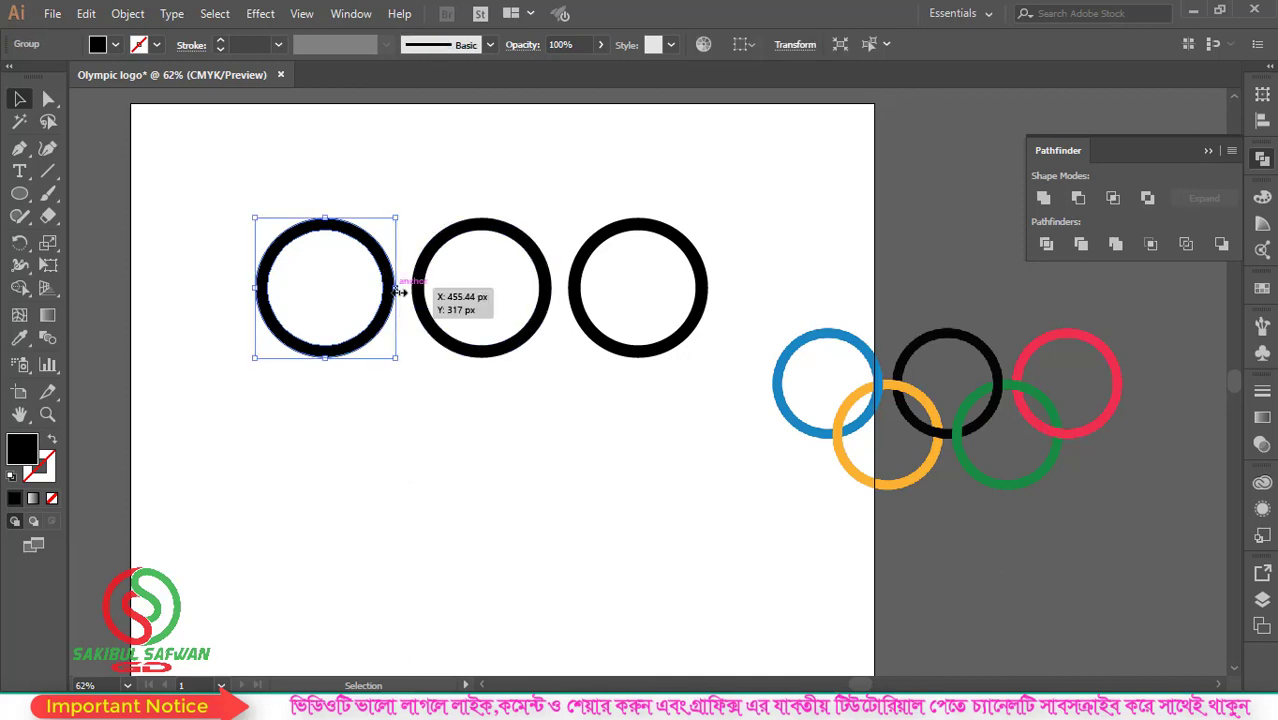
pyautogui.moveTo(382, 270); pyautogui.dragTo(465, 326)
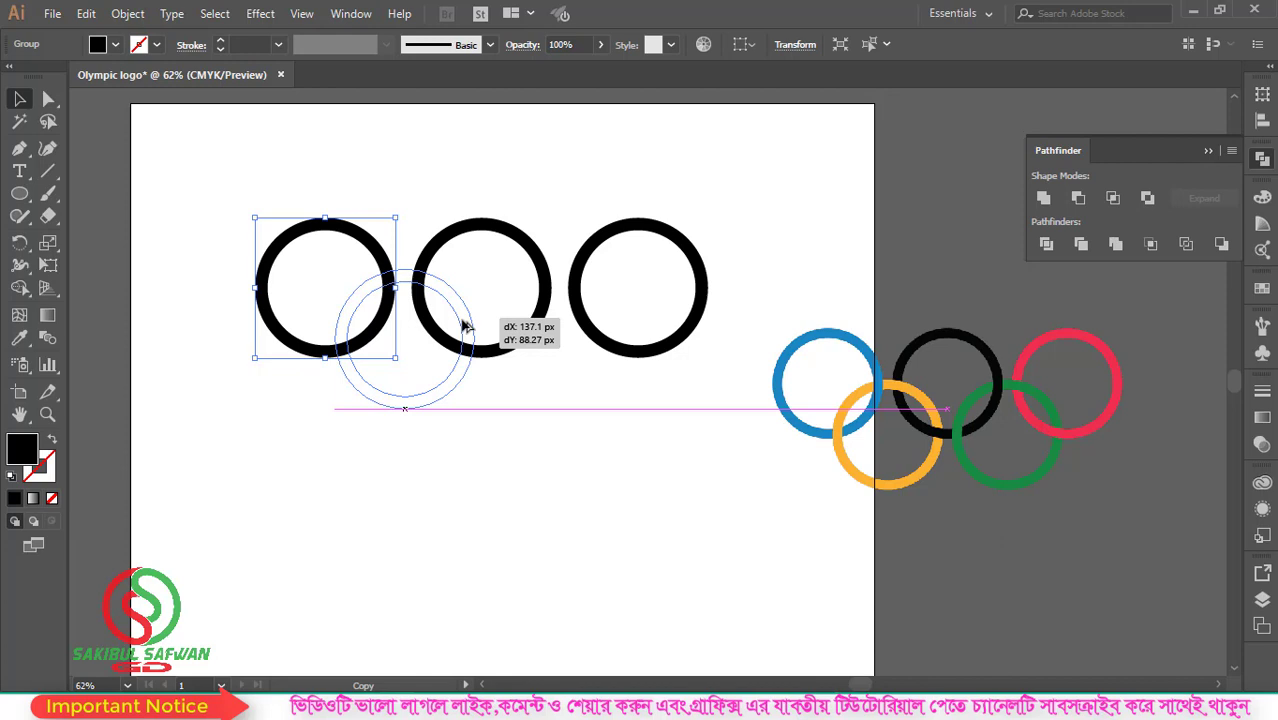
pyautogui.moveTo(465, 326); pyautogui.dragTo(462, 341)
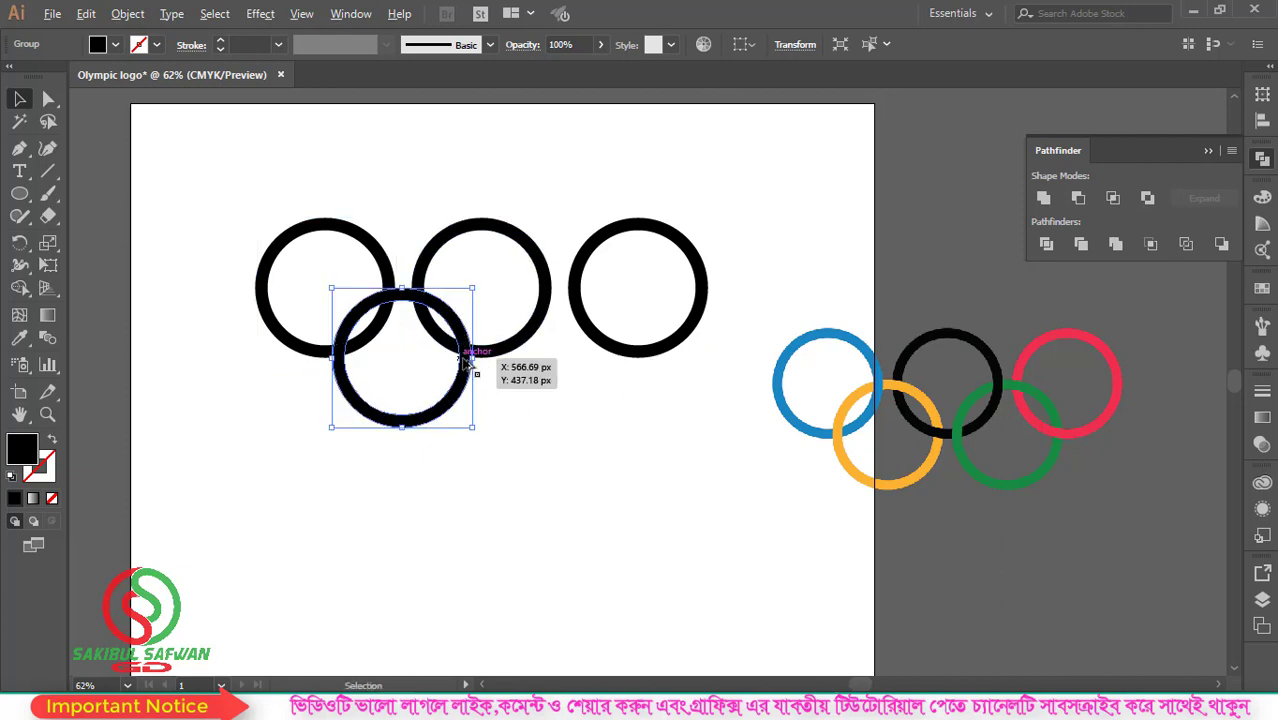
pyautogui.moveTo(468, 363); pyautogui.dragTo(620, 358)
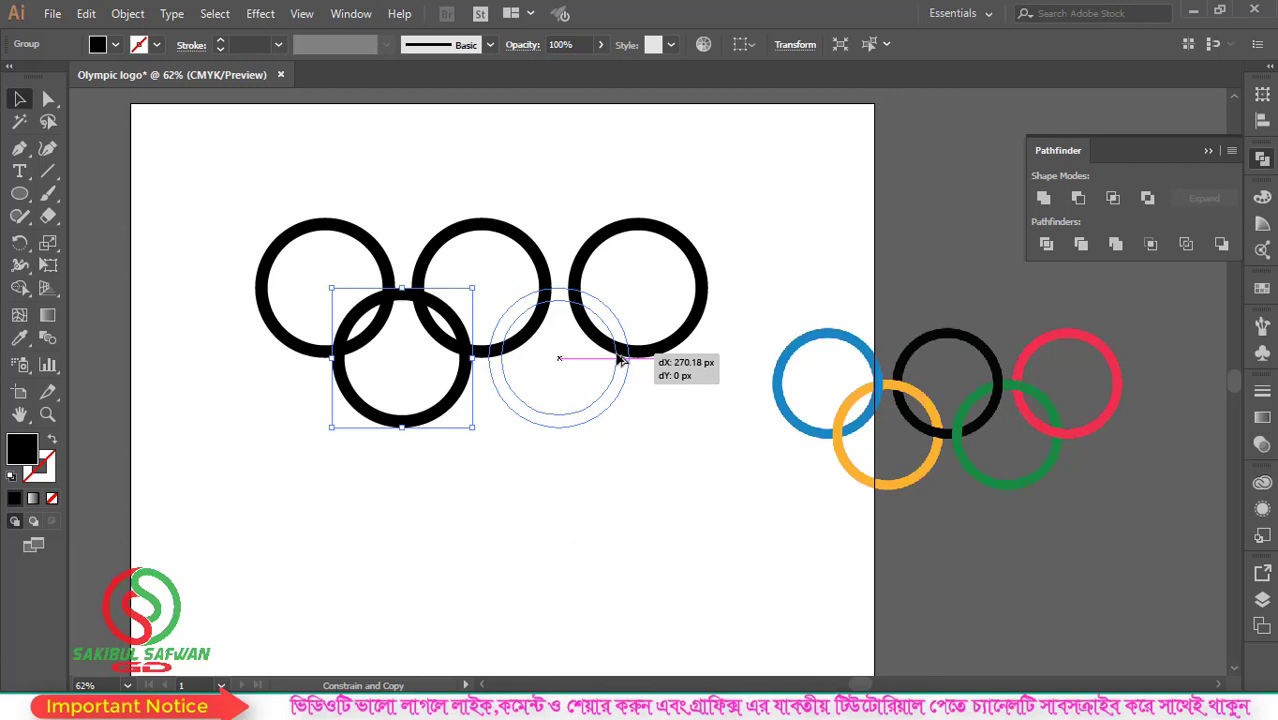
pyautogui.moveTo(620, 358); pyautogui.dragTo(620, 358)
pyautogui.click(528, 495)
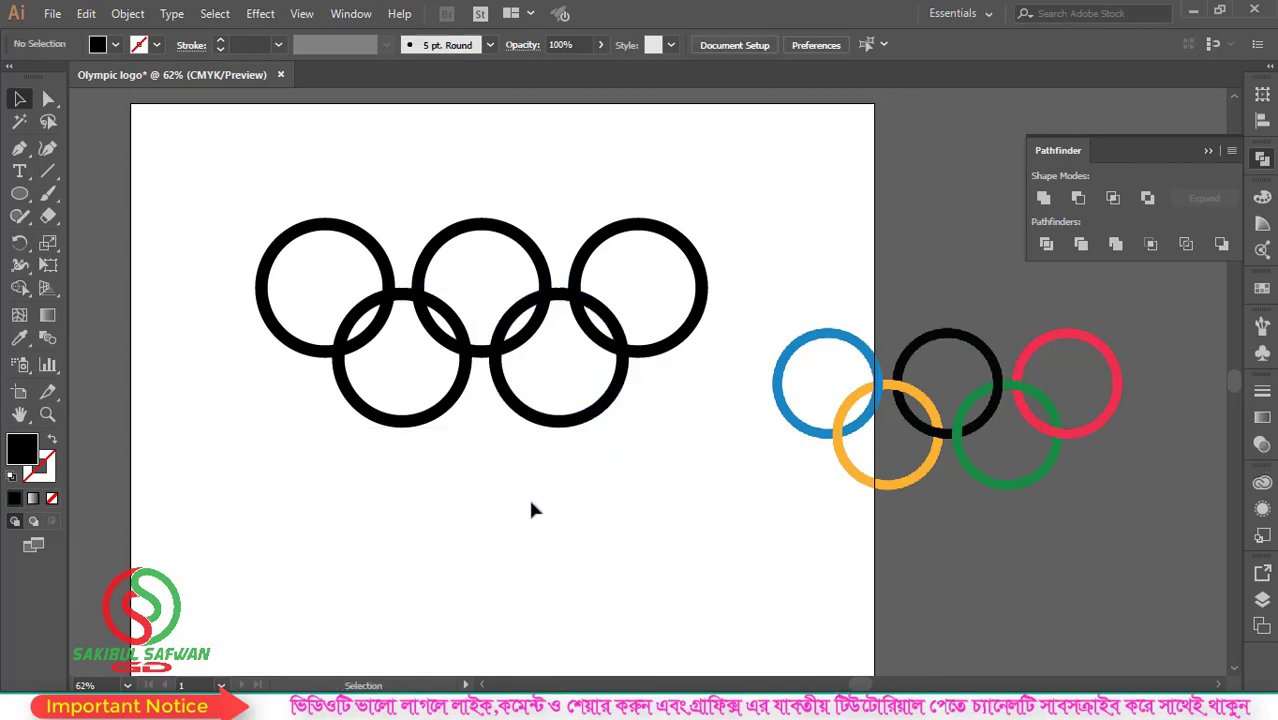
# Move the two lower rings slightly up together and shift the reference image a little to the right.
pyautogui.scroll(-2, 388, 428)
pyautogui.scroll(2, 421, 425)
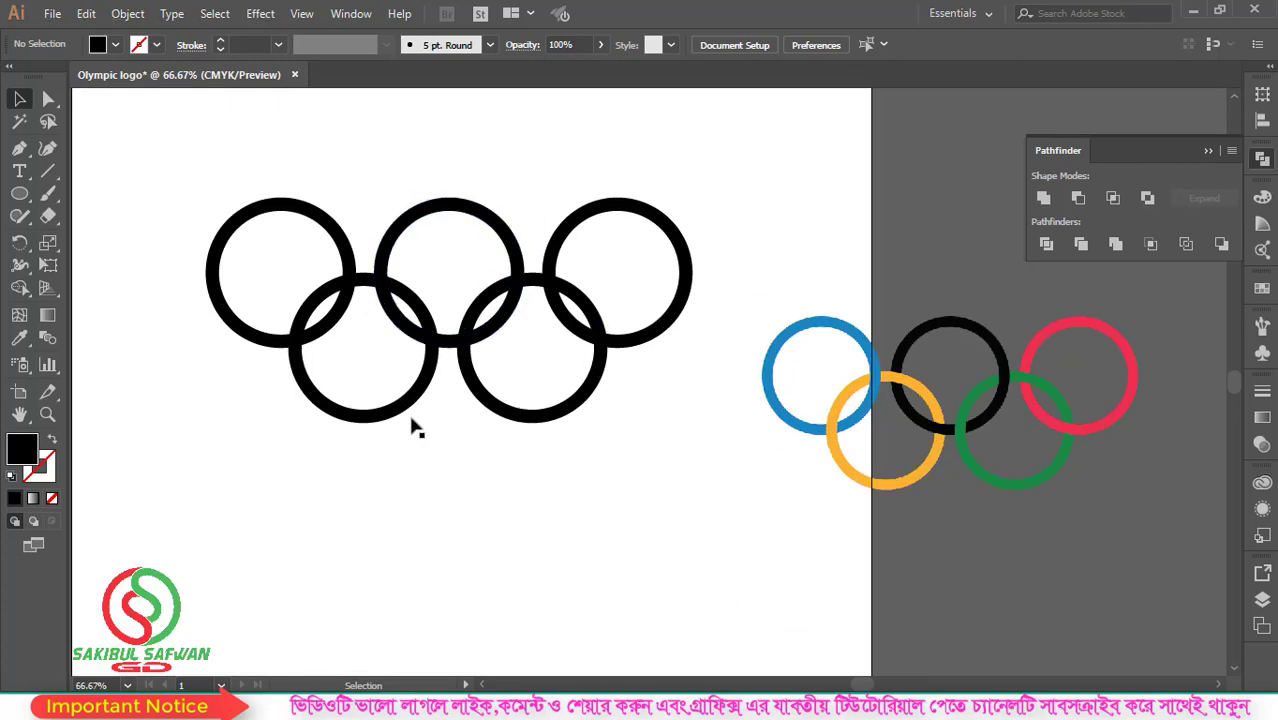
pyautogui.moveTo(644, 455); pyautogui.dragTo(296, 396)
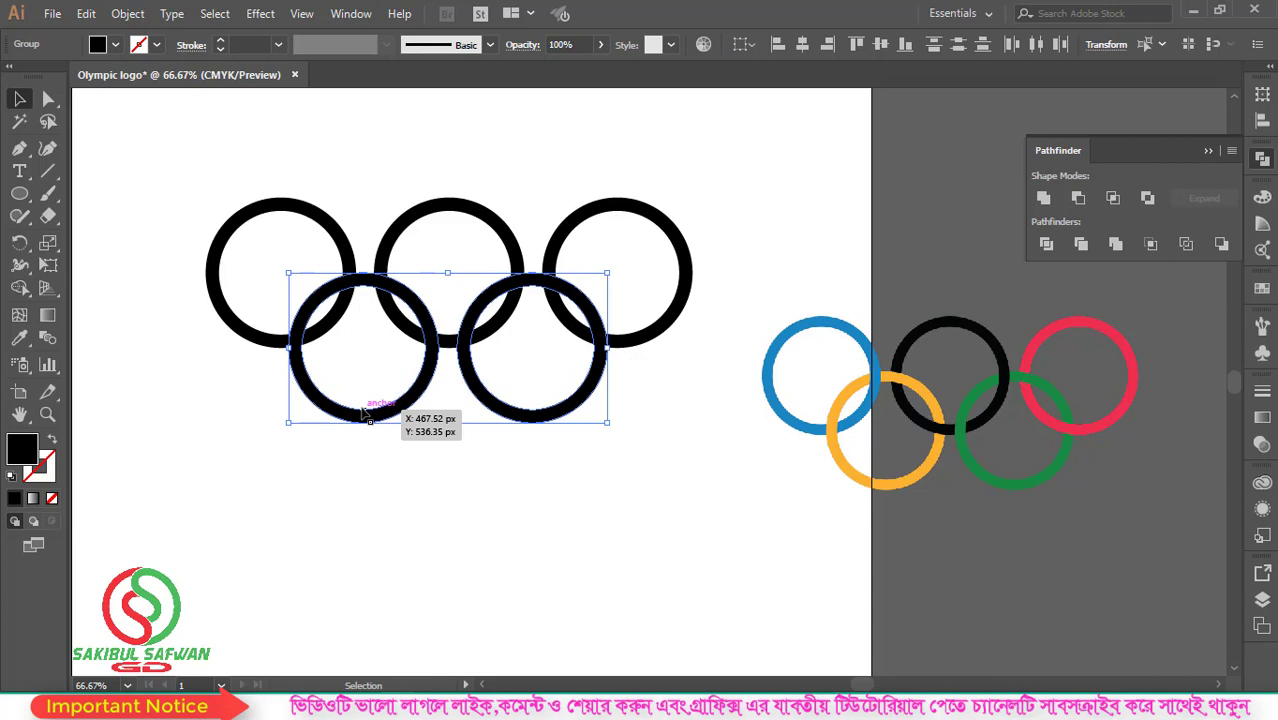
pyautogui.moveTo(363, 410); pyautogui.dragTo(364, 407)
pyautogui.click(560, 537)
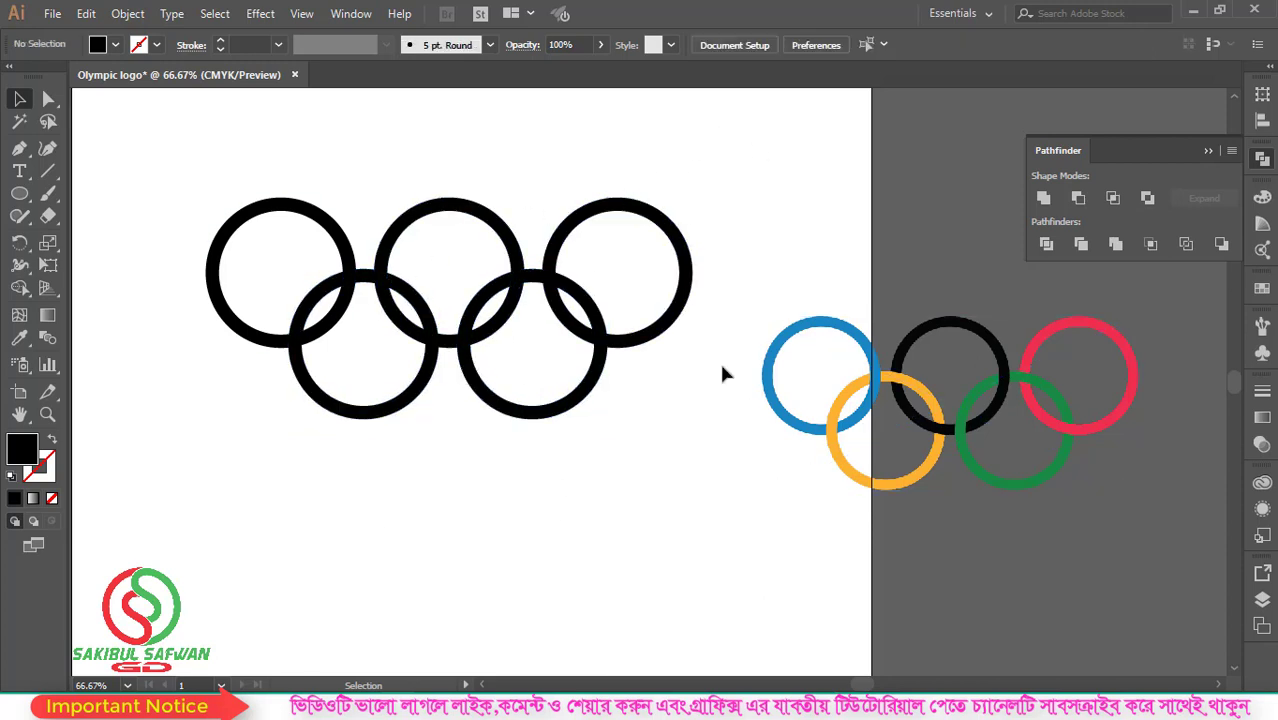
pyautogui.moveTo(942, 402)
pyautogui.mouseDown()
pyautogui.moveTo(905, 432)
pyautogui.moveTo(999, 402)
pyautogui.moveTo(963, 402)
pyautogui.mouseUp()
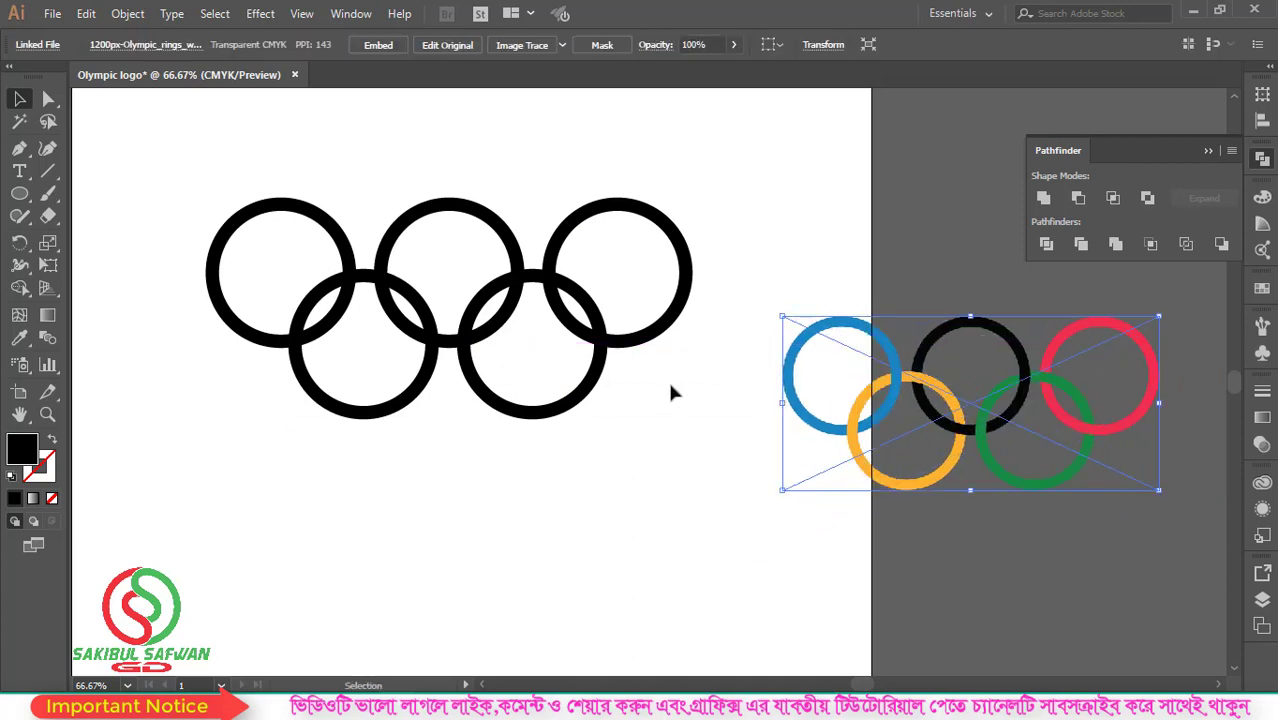
# Divide all five overlapping black rings into separate pieces with the Pathfinder Divide operation.
pyautogui.moveTo(180, 174); pyautogui.dragTo(666, 433)
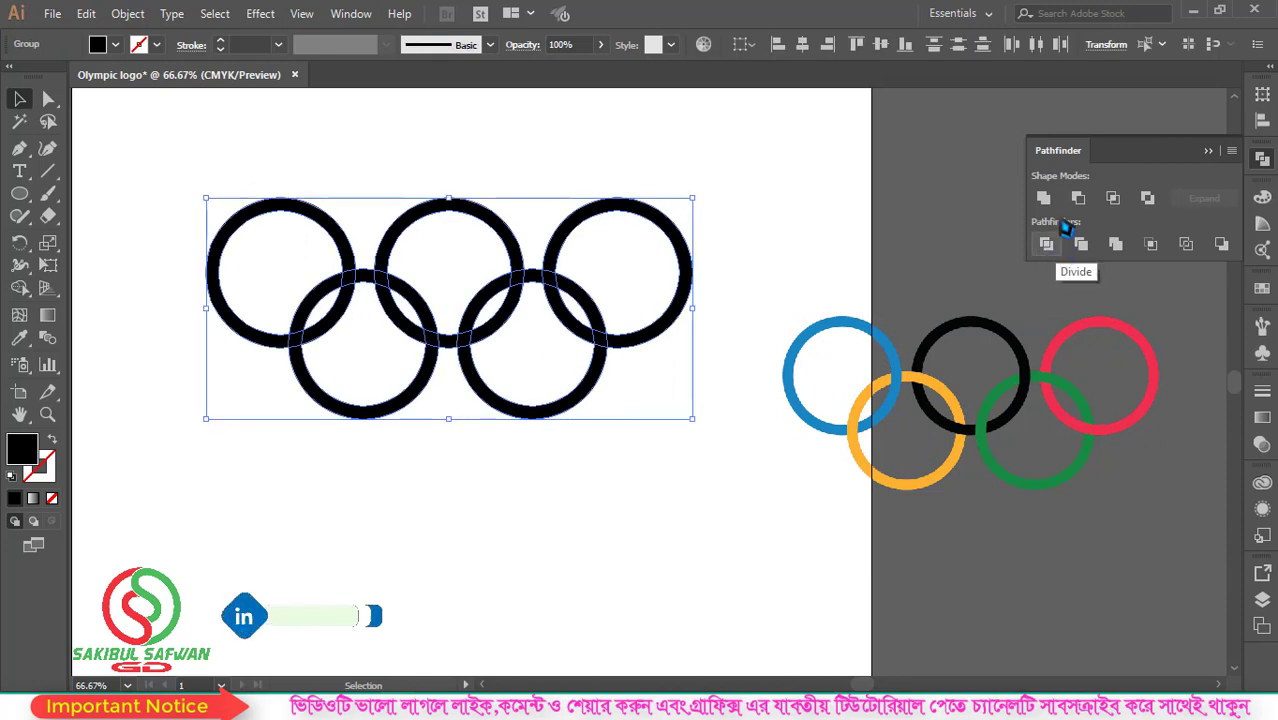
pyautogui.click(355, 14)
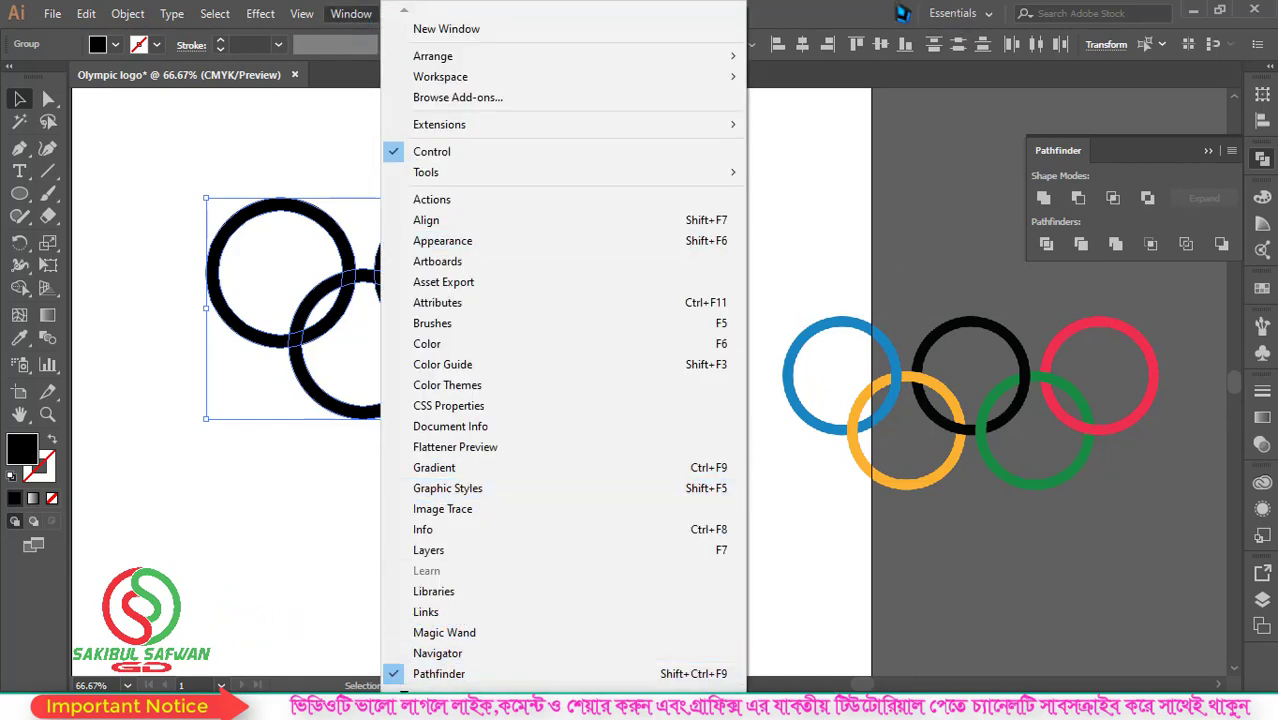
pyautogui.click(898, 7)
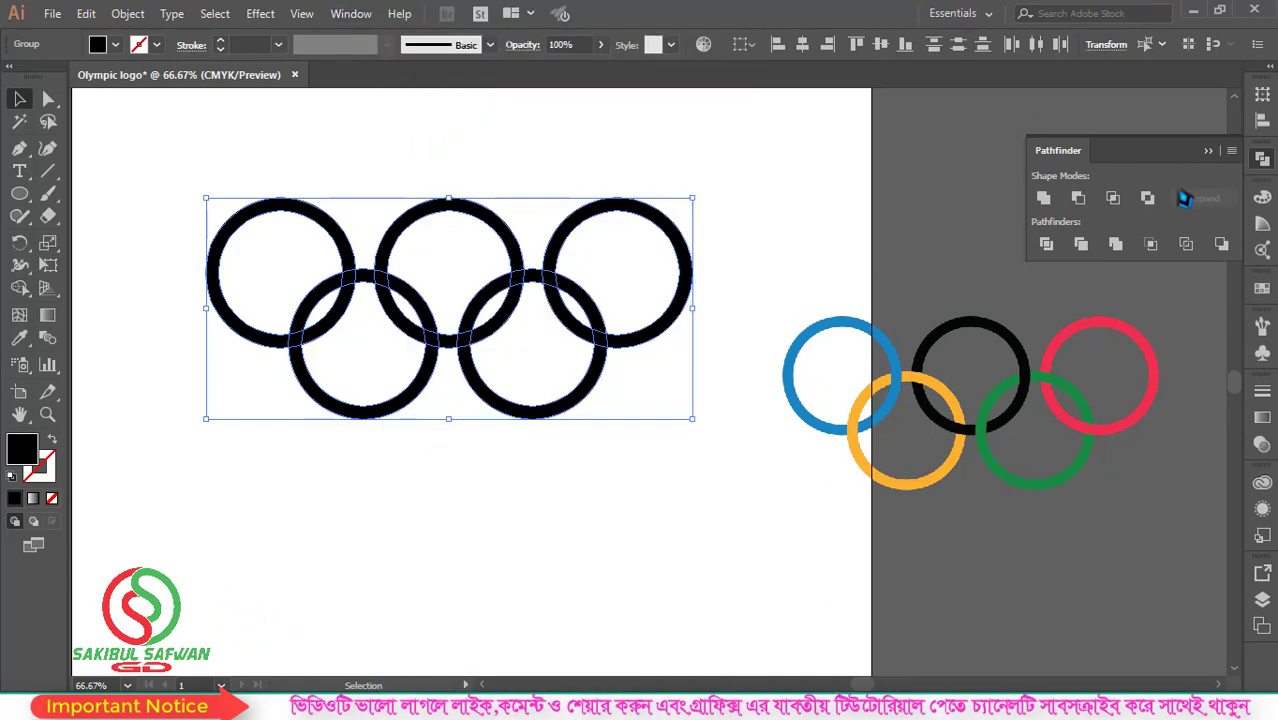
pyautogui.click(1046, 248)
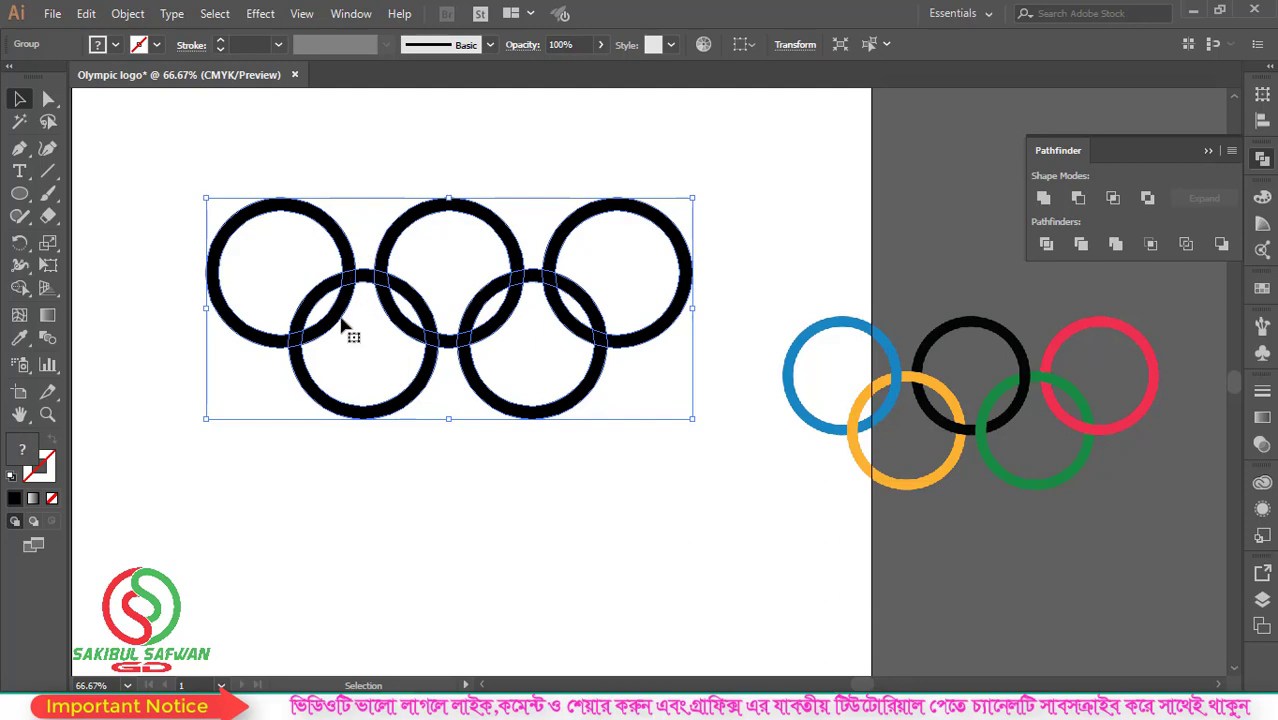
# Ungroup the divided black ring pieces and check individual pieces by selecting them.
pyautogui.rightClick(382, 284)
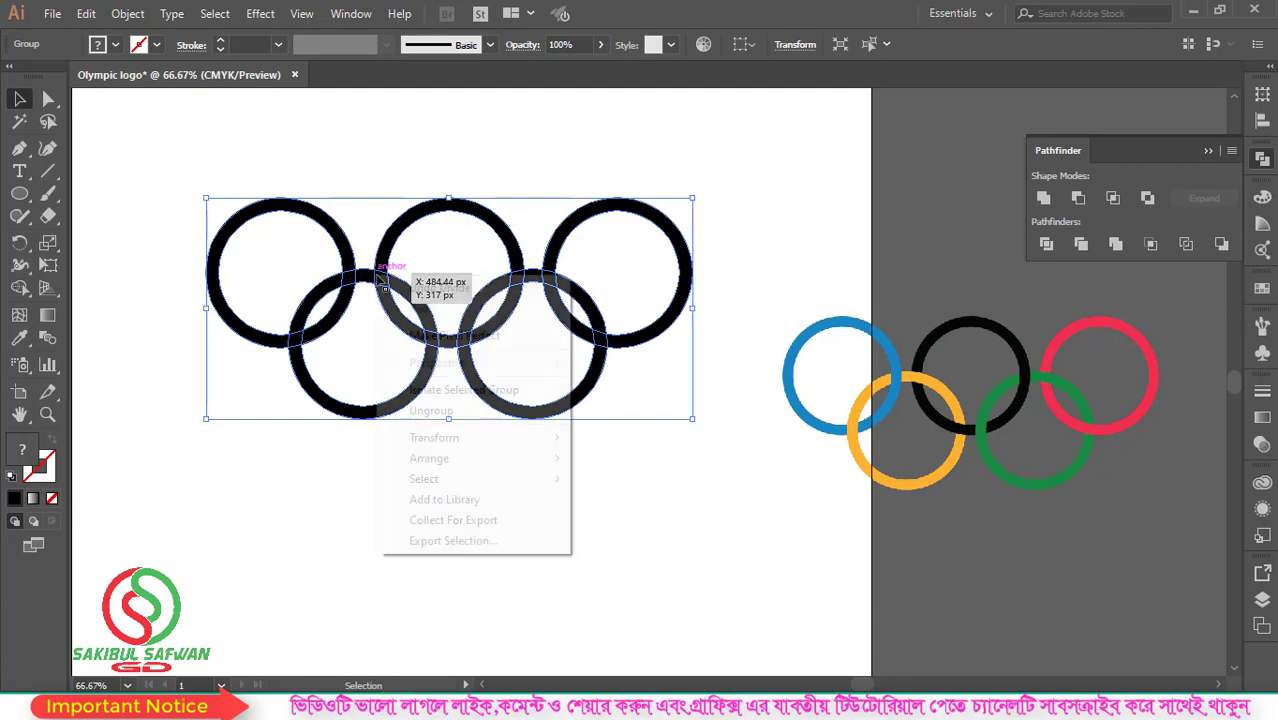
pyautogui.click(450, 411)
pyautogui.click(480, 470)
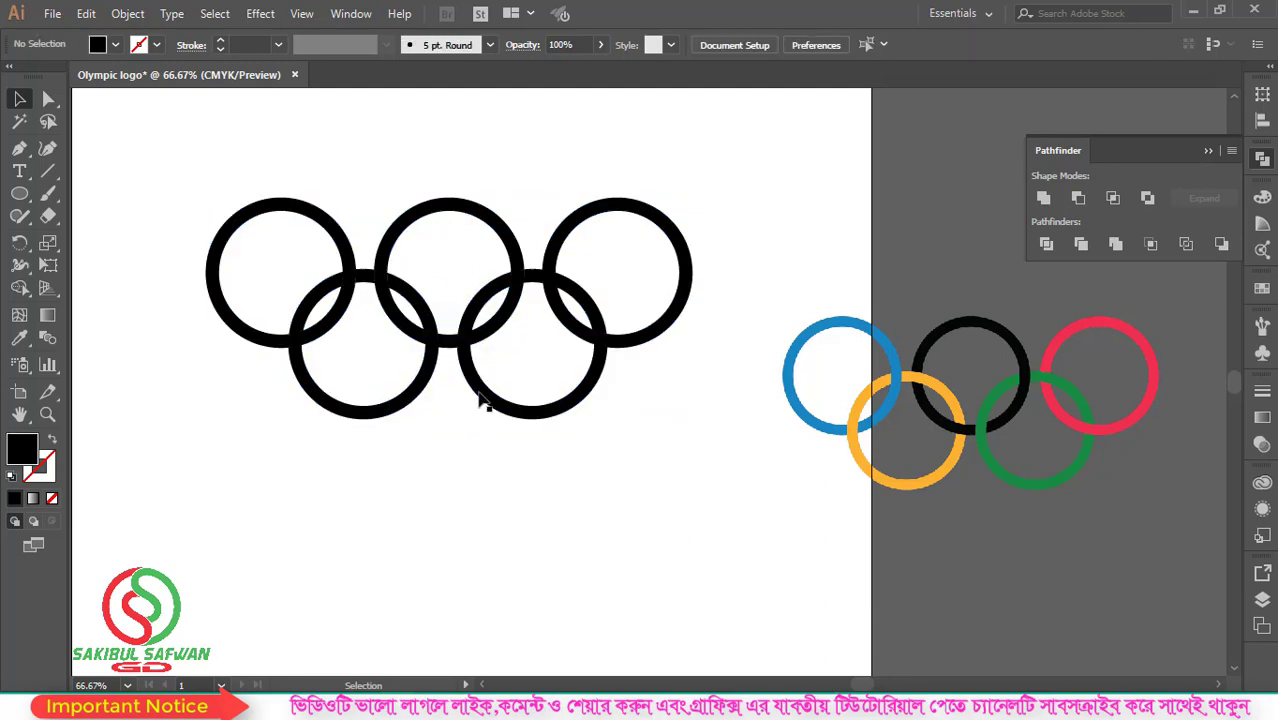
pyautogui.click(398, 300)
pyautogui.click(574, 229)
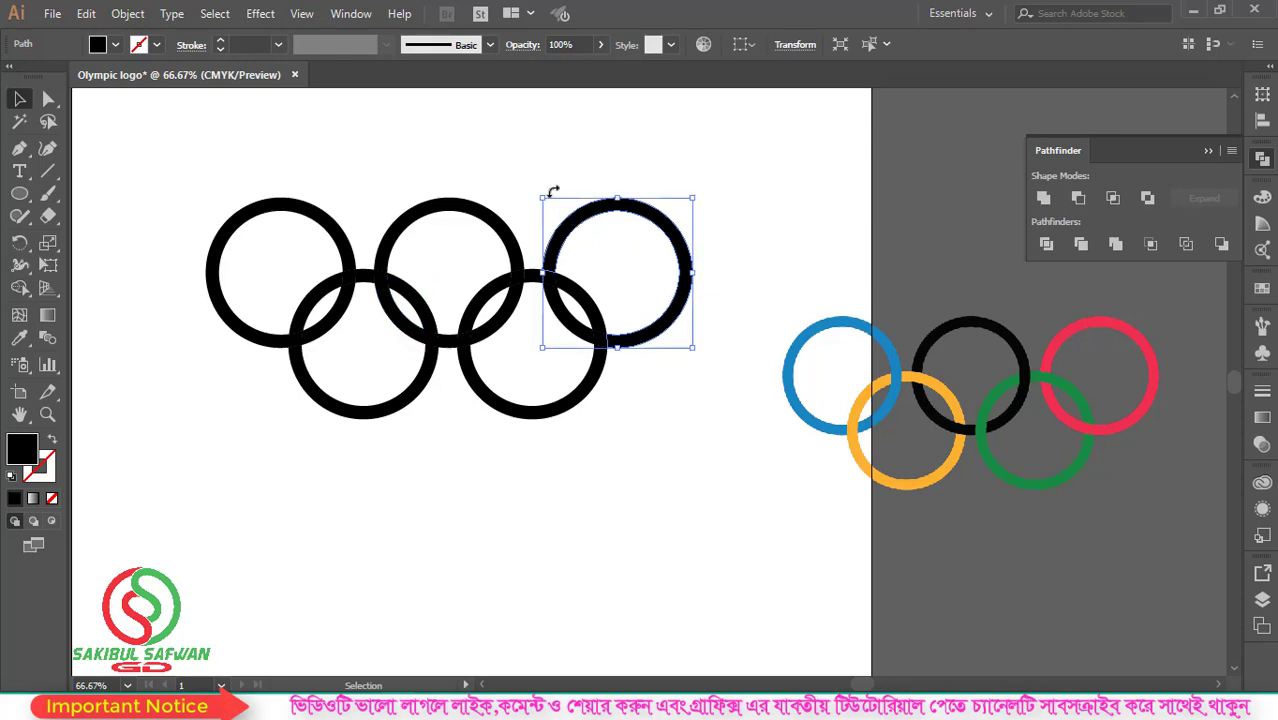
pyautogui.click(492, 160)
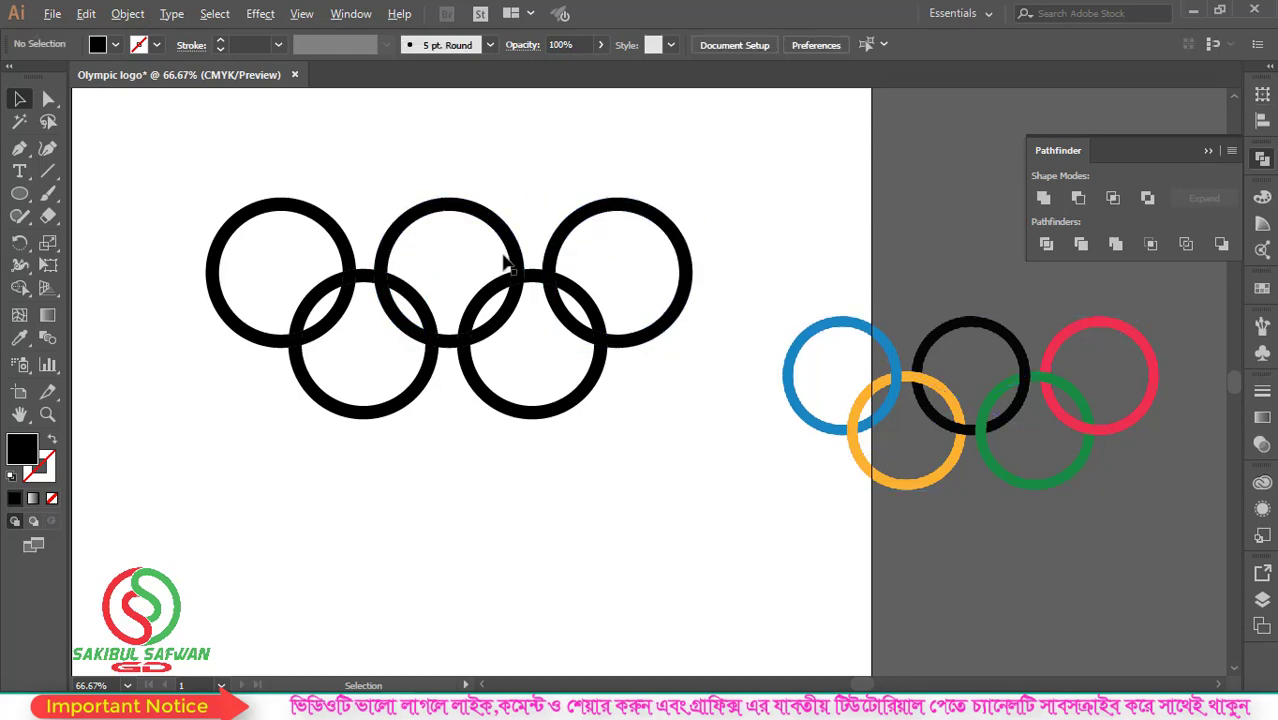
pyautogui.scroll(1, 372, 258)
pyautogui.scroll(-1, 372, 258)
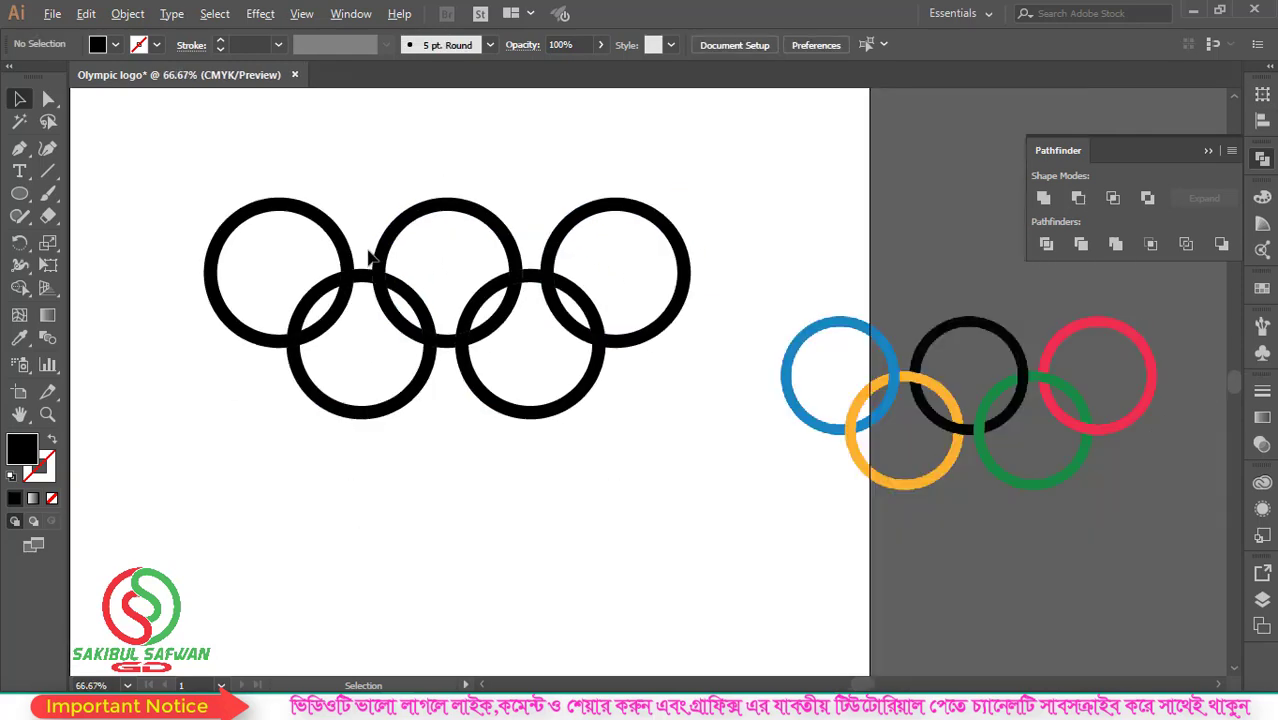
pyautogui.scroll(1, 372, 258)
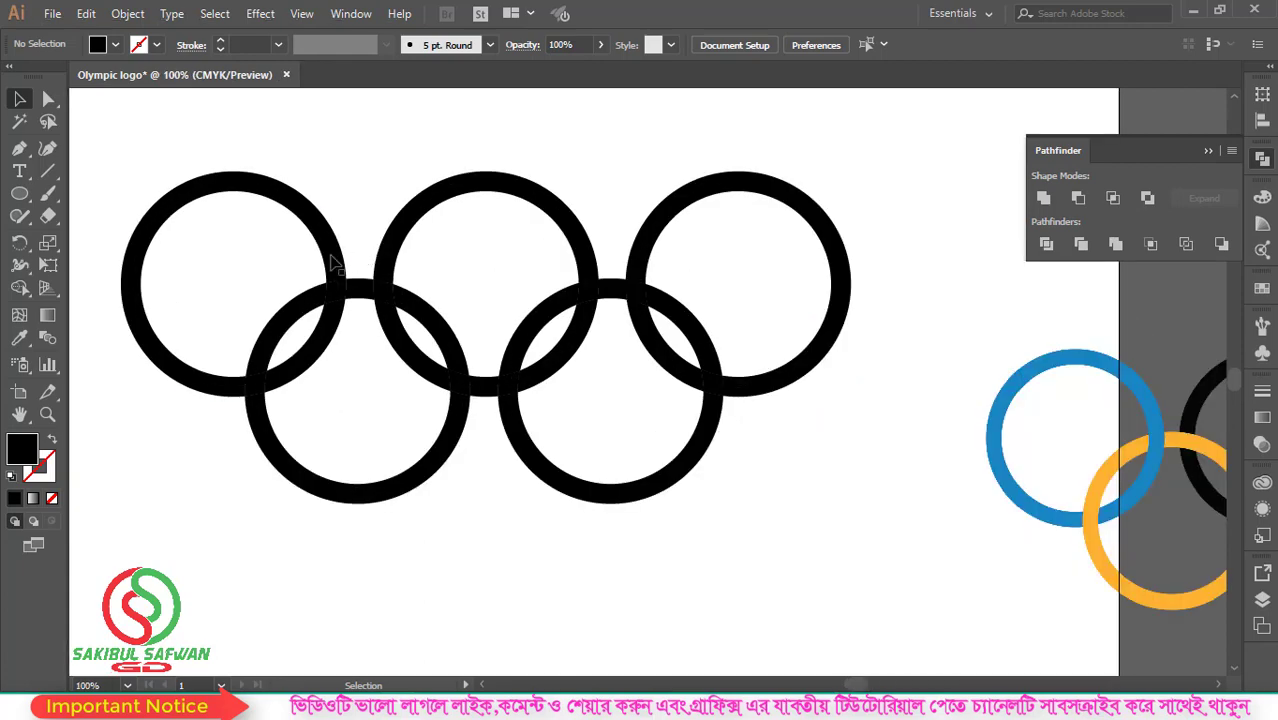
pyautogui.scroll(-2, 390, 278)
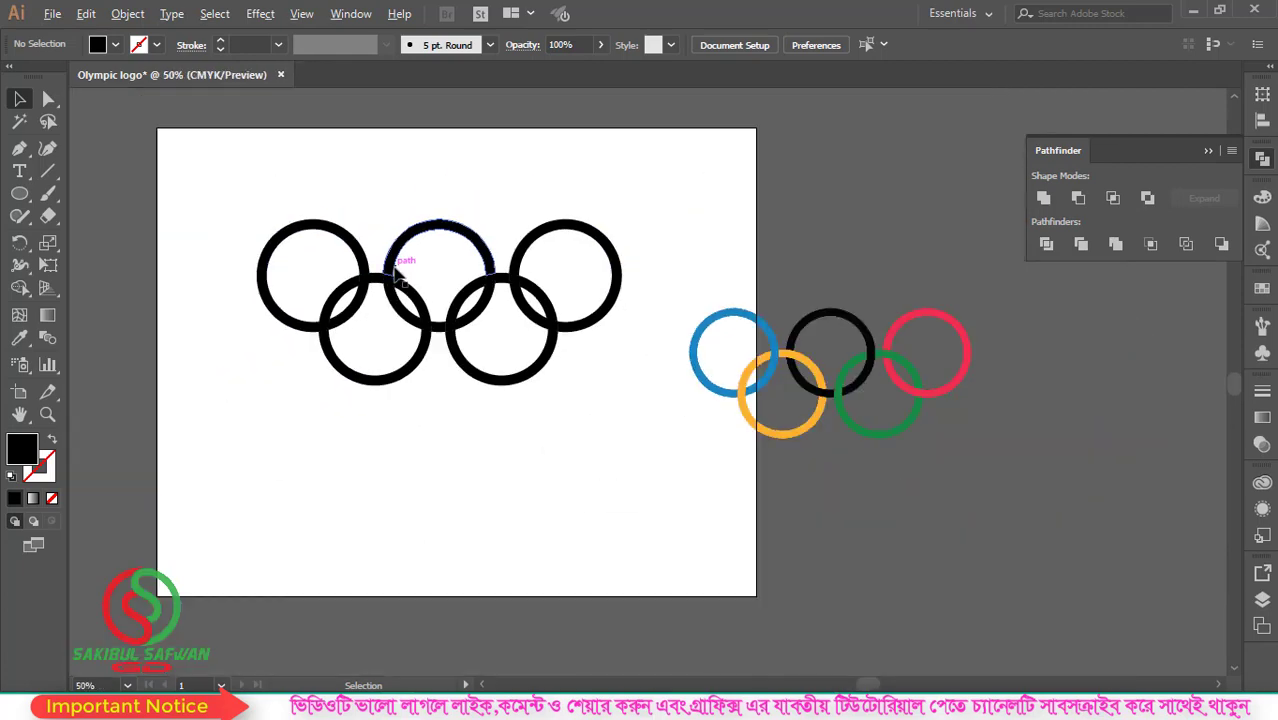
# Undo the ungrouping, the Divide operation and the last shift of the reference image.
pyautogui.hotkey('ctrl', 'z')
pyautogui.hotkey('ctrl', 'z')
pyautogui.hotkey('ctrl', 'z')
pyautogui.hotkey('ctrl', 'z')
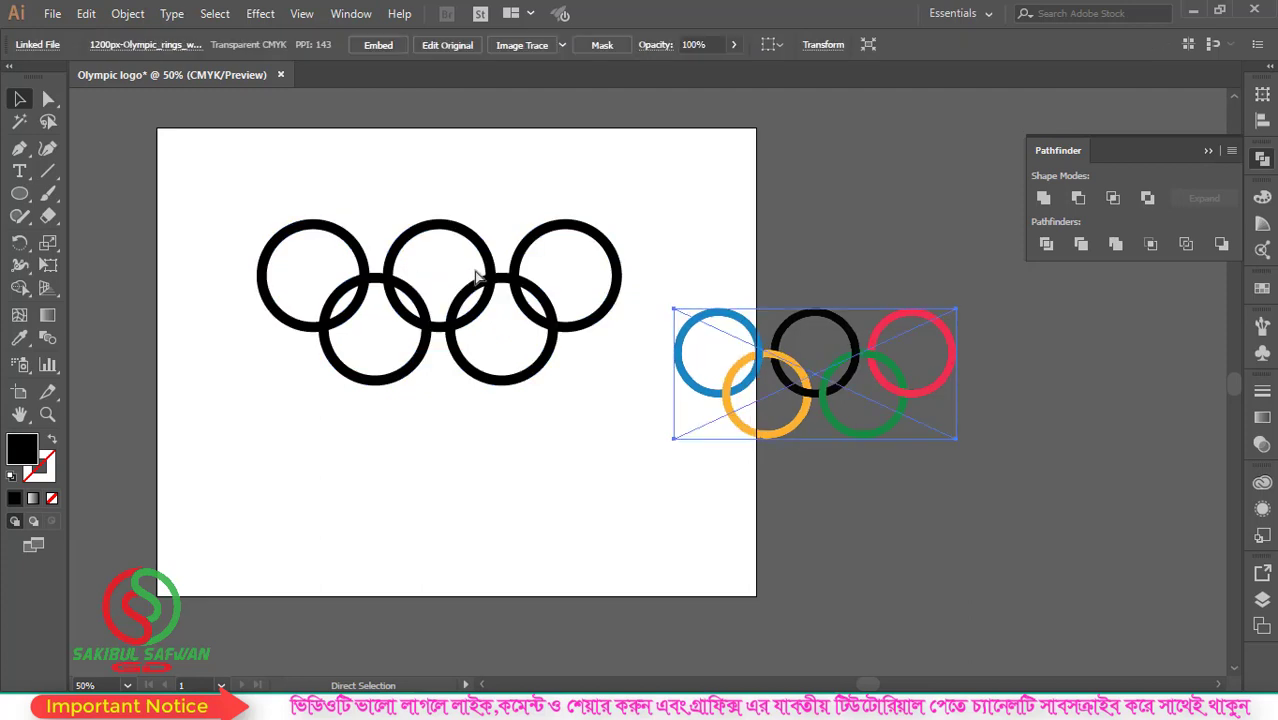
pyautogui.click(570, 242)
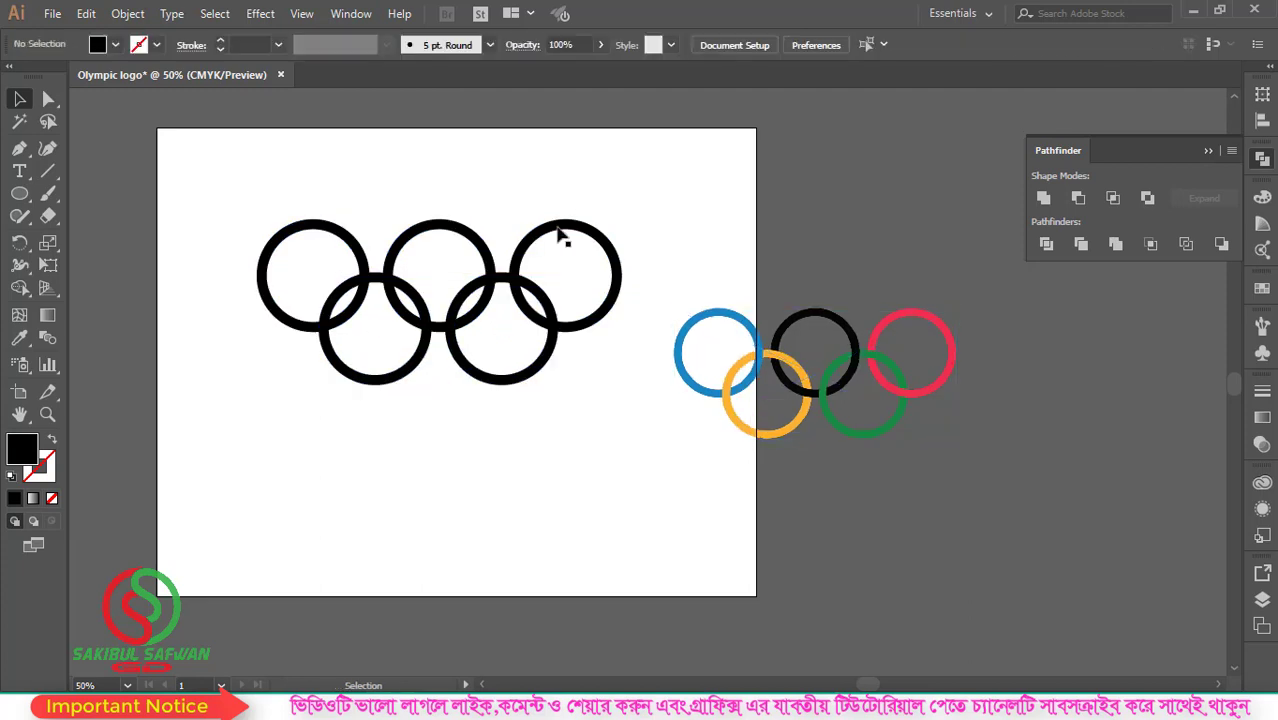
pyautogui.click(484, 290)
pyautogui.click(446, 405)
pyautogui.scroll(1, 528, 225)
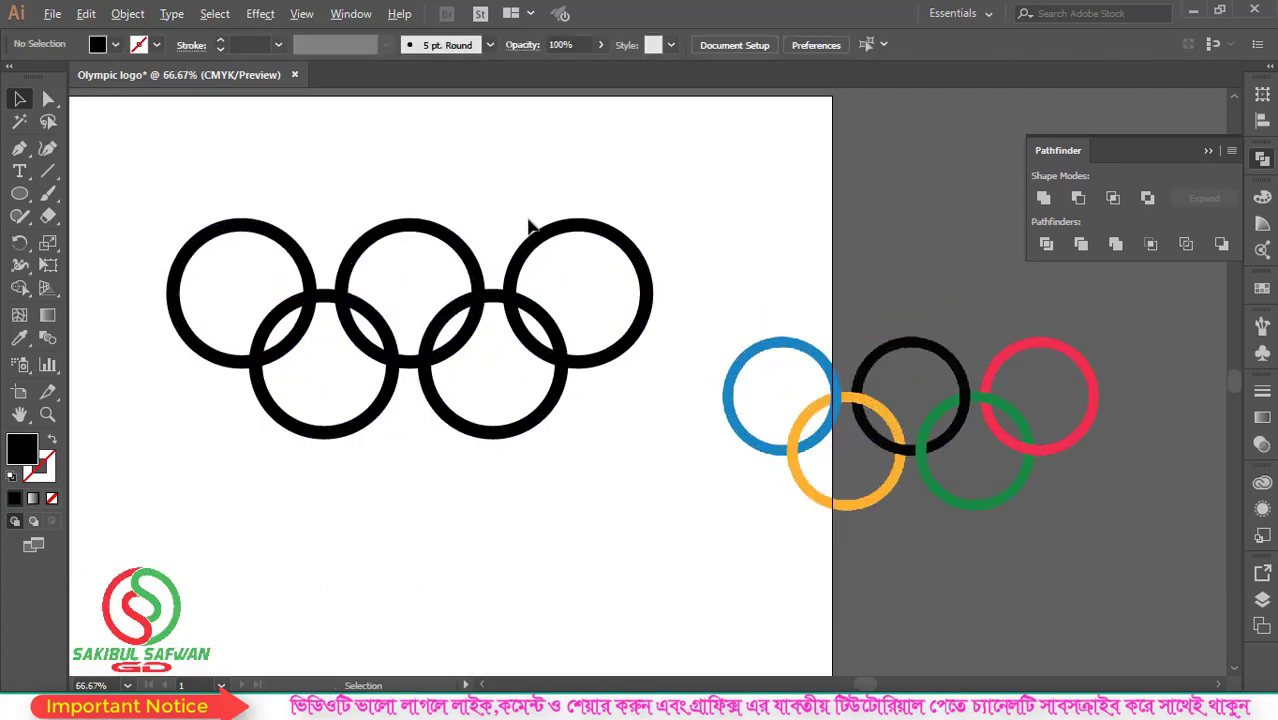
pyautogui.click(312, 283)
pyautogui.click(318, 266)
pyautogui.click(1005, 455)
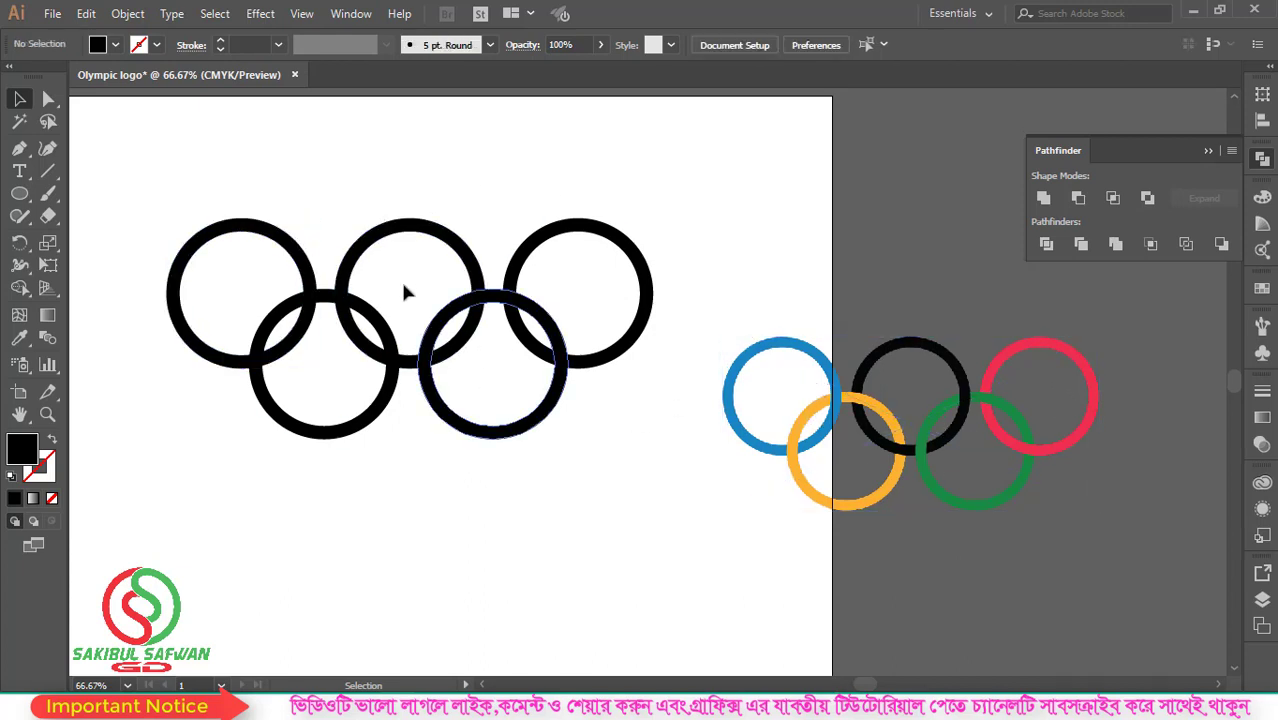
# Fill the first ring of the upper row with the blue sampled from the reference image using the Eyedropper.
pyautogui.click(281, 247)
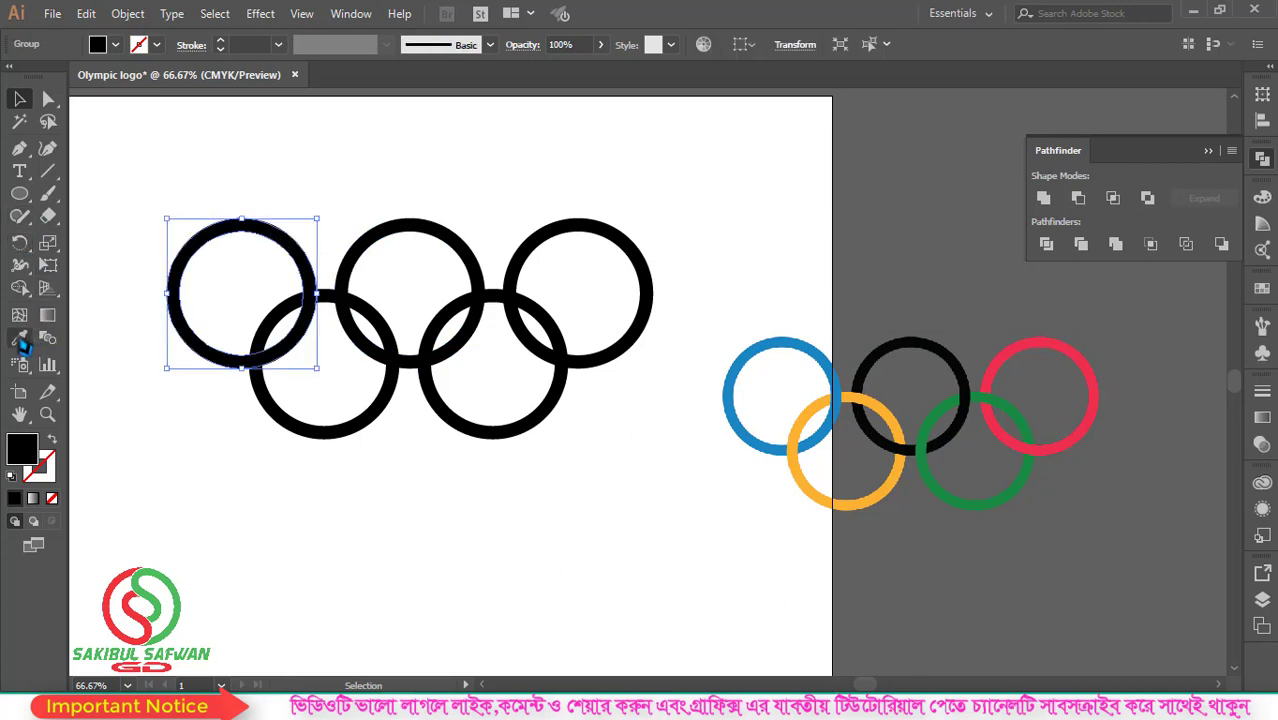
pyautogui.click(20, 340)
pyautogui.click(112, 340)
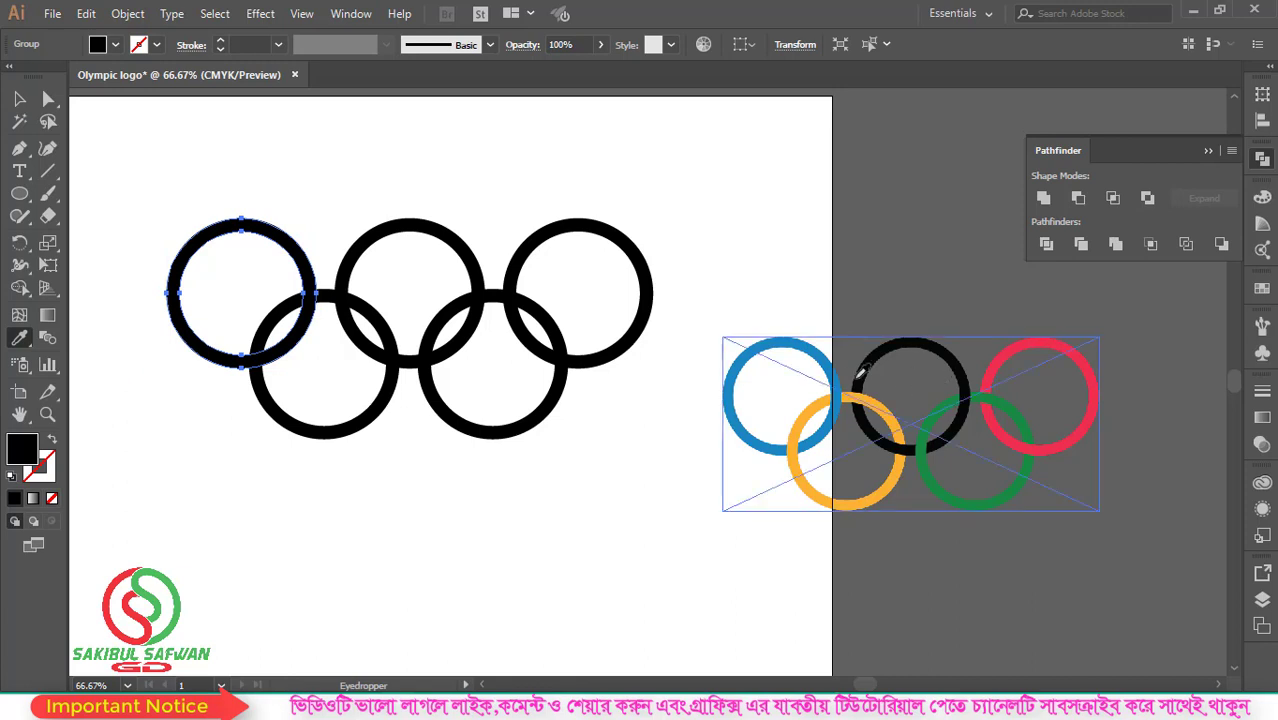
pyautogui.click(813, 346)
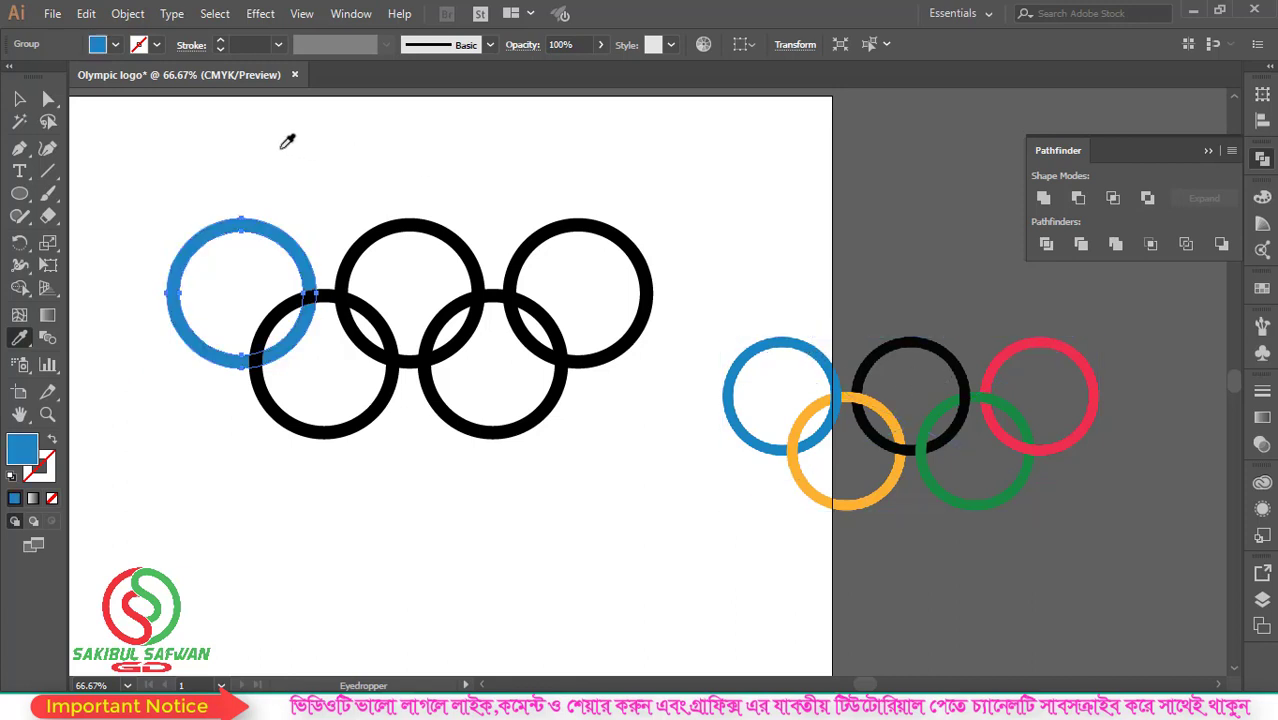
pyautogui.click(20, 100)
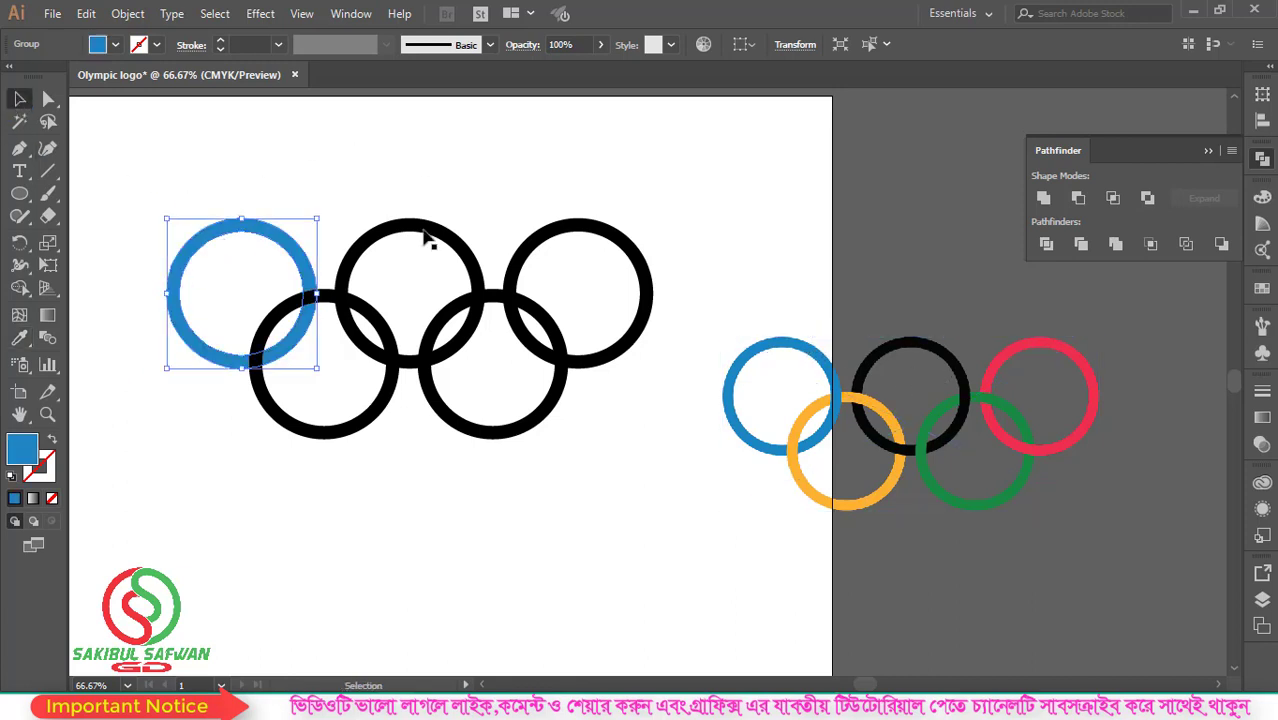
# Fill the middle ring of the upper row with the black sampled from the reference image.
pyautogui.click(470, 258)
pyautogui.click(19, 338)
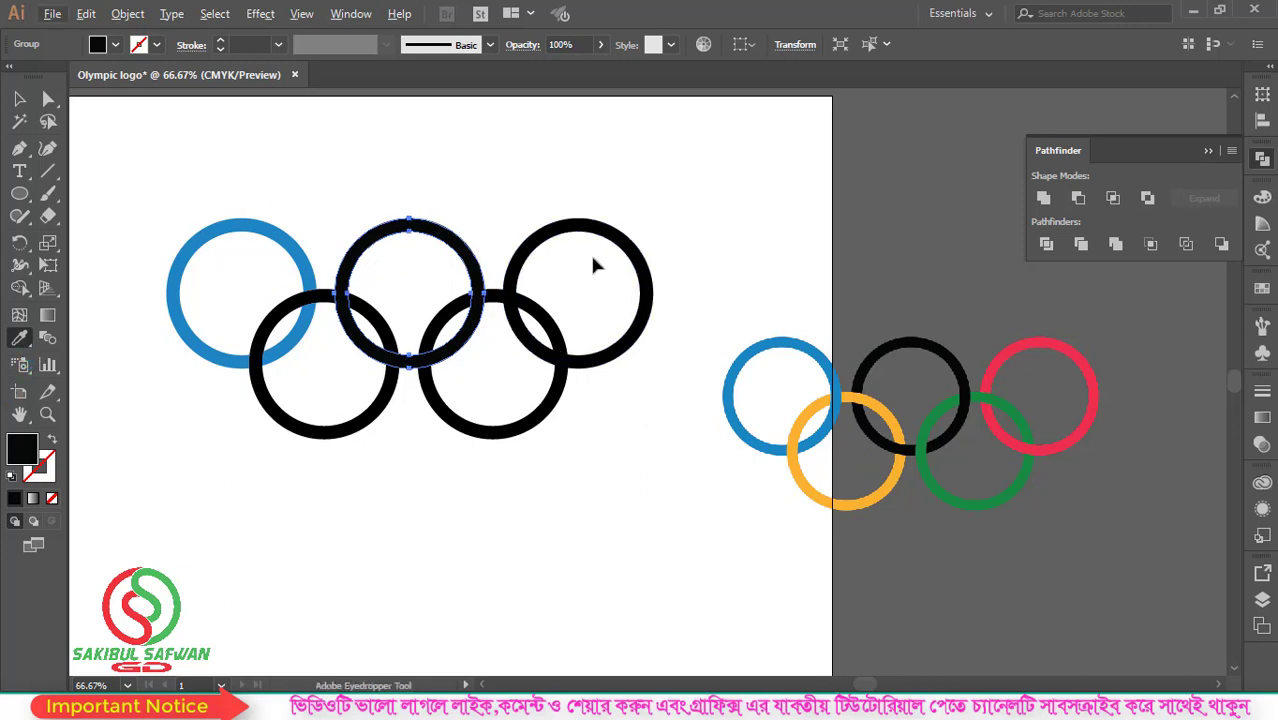
pyautogui.press('space')
pyautogui.press('v')
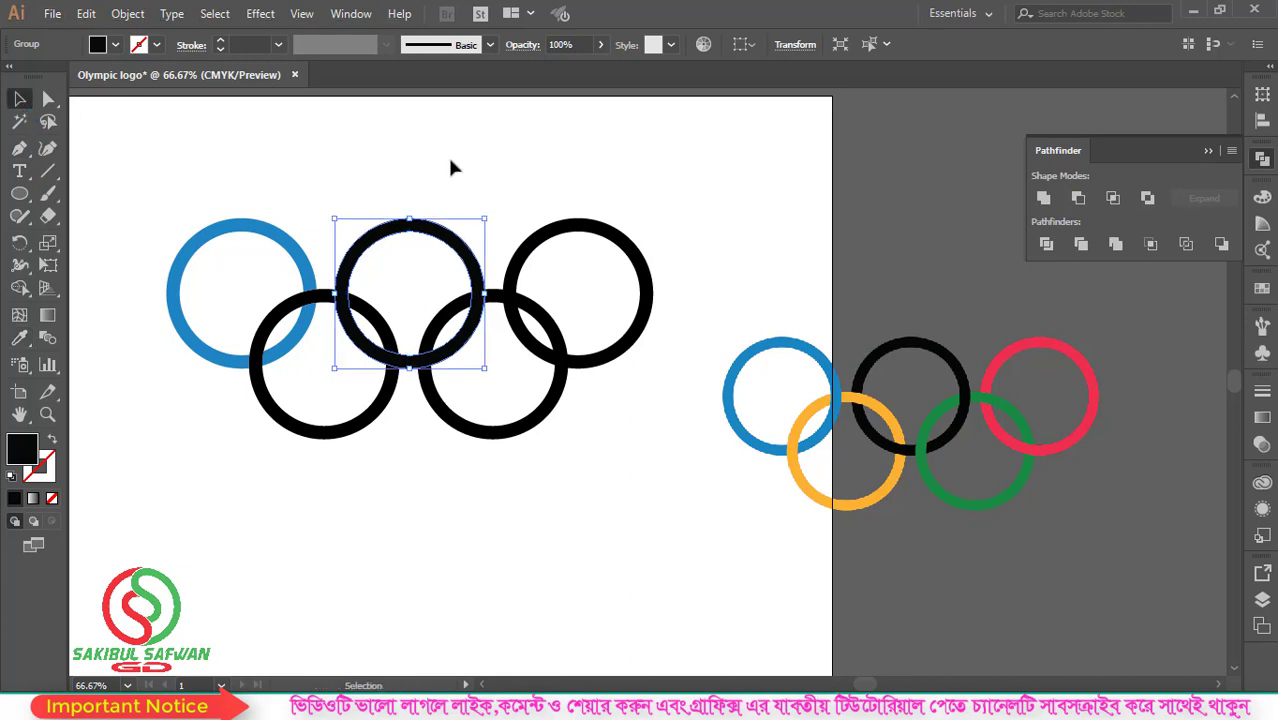
# Fill the last ring of the upper row with the red sampled from the reference image.
pyautogui.click(612, 240)
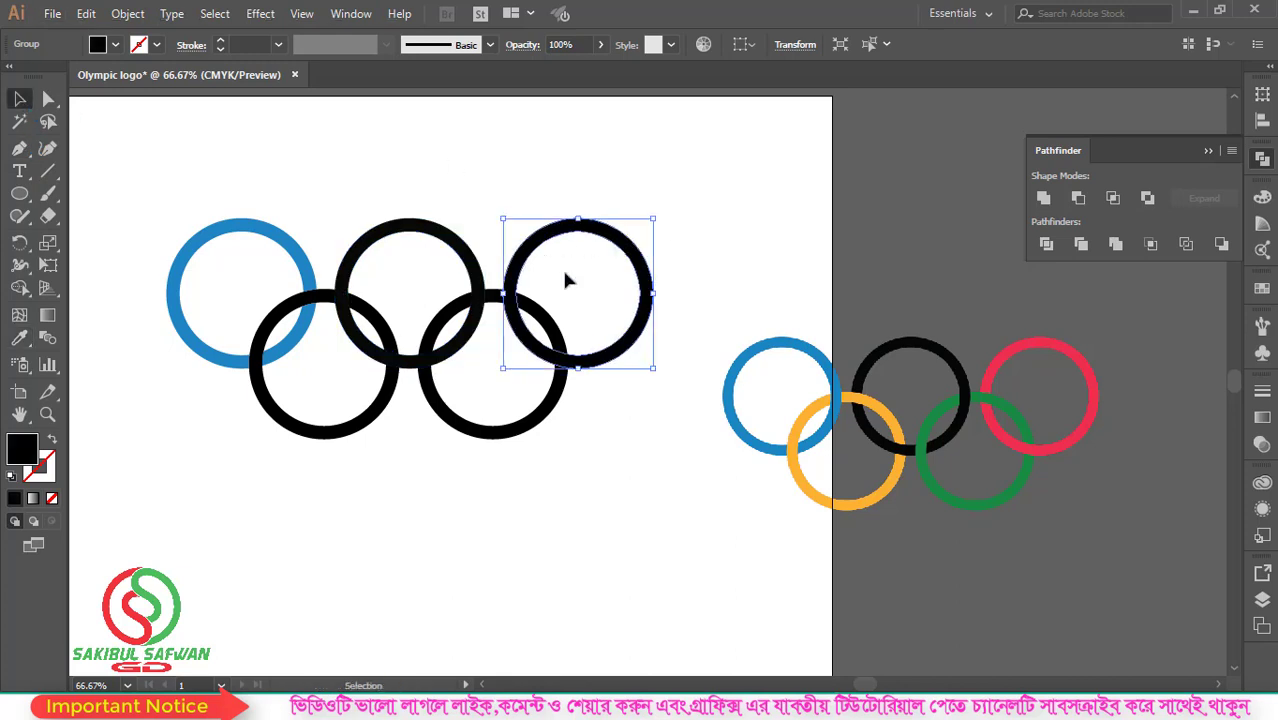
pyautogui.click(19, 337)
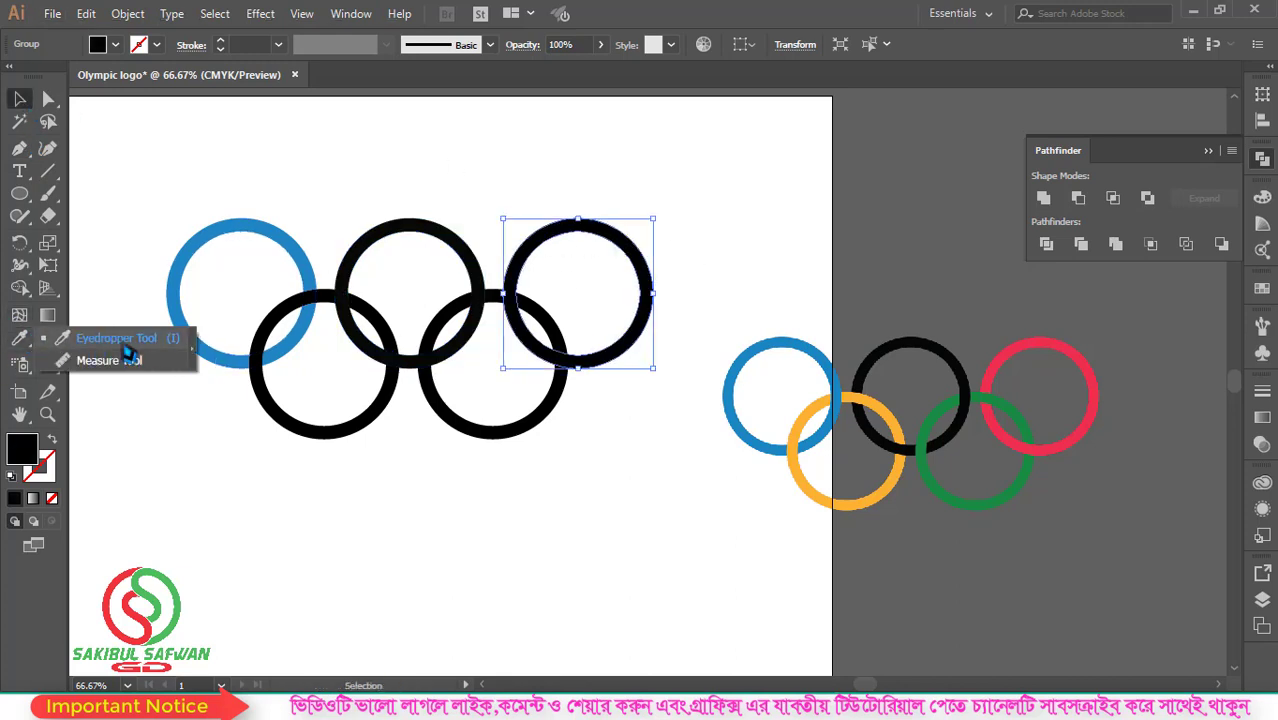
pyautogui.click(122, 342)
pyautogui.click(1053, 342)
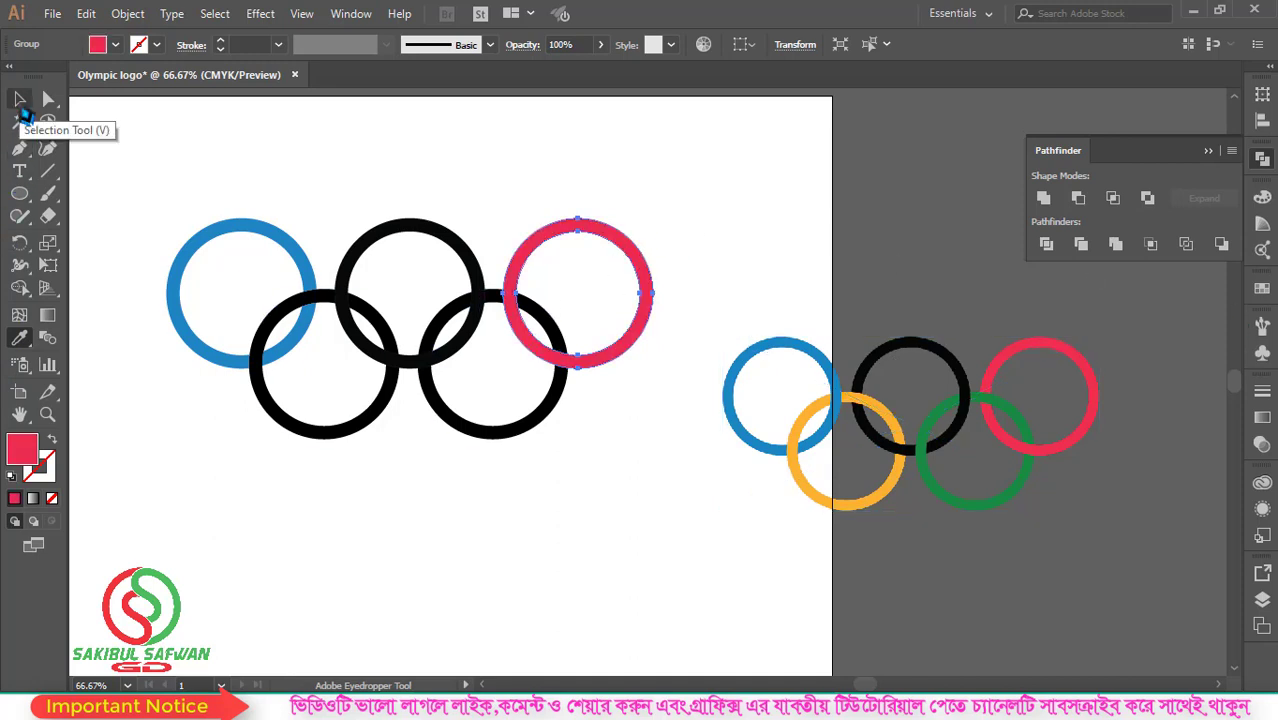
pyautogui.click(20, 102)
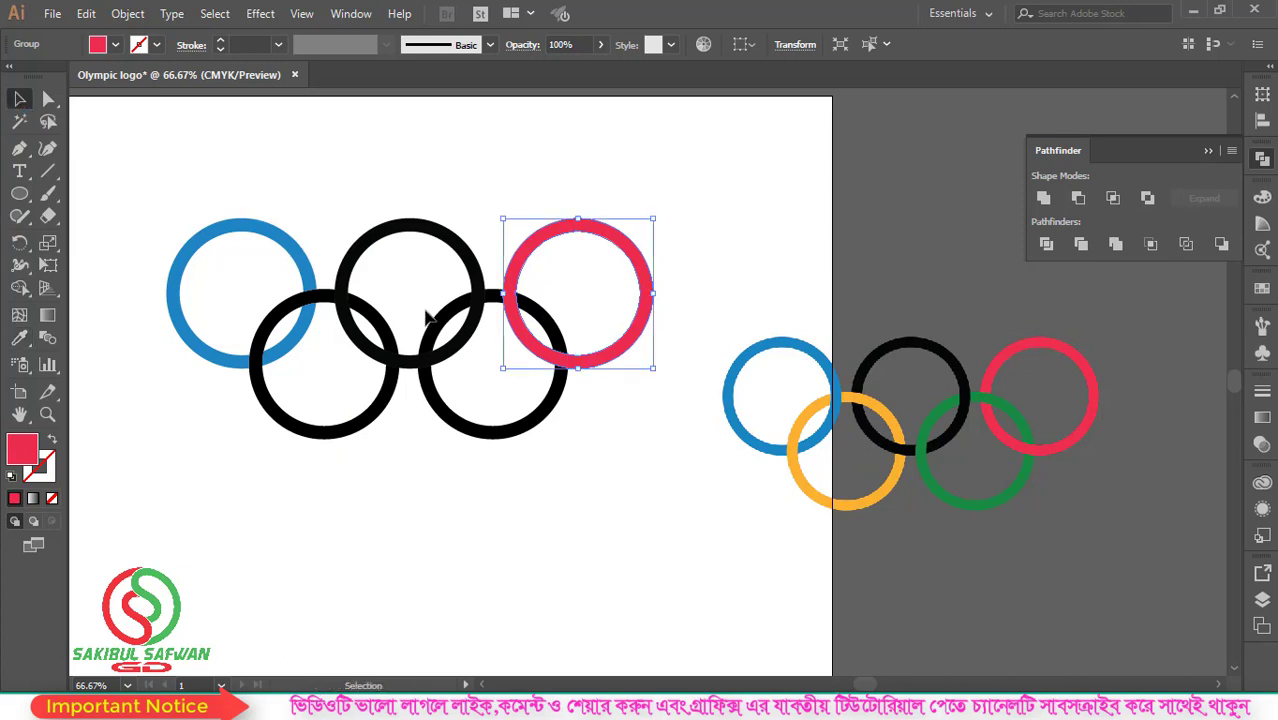
# Fill the first ring of the lower row with the yellow sampled from the reference image.
pyautogui.click(380, 402)
pyautogui.click(19, 338)
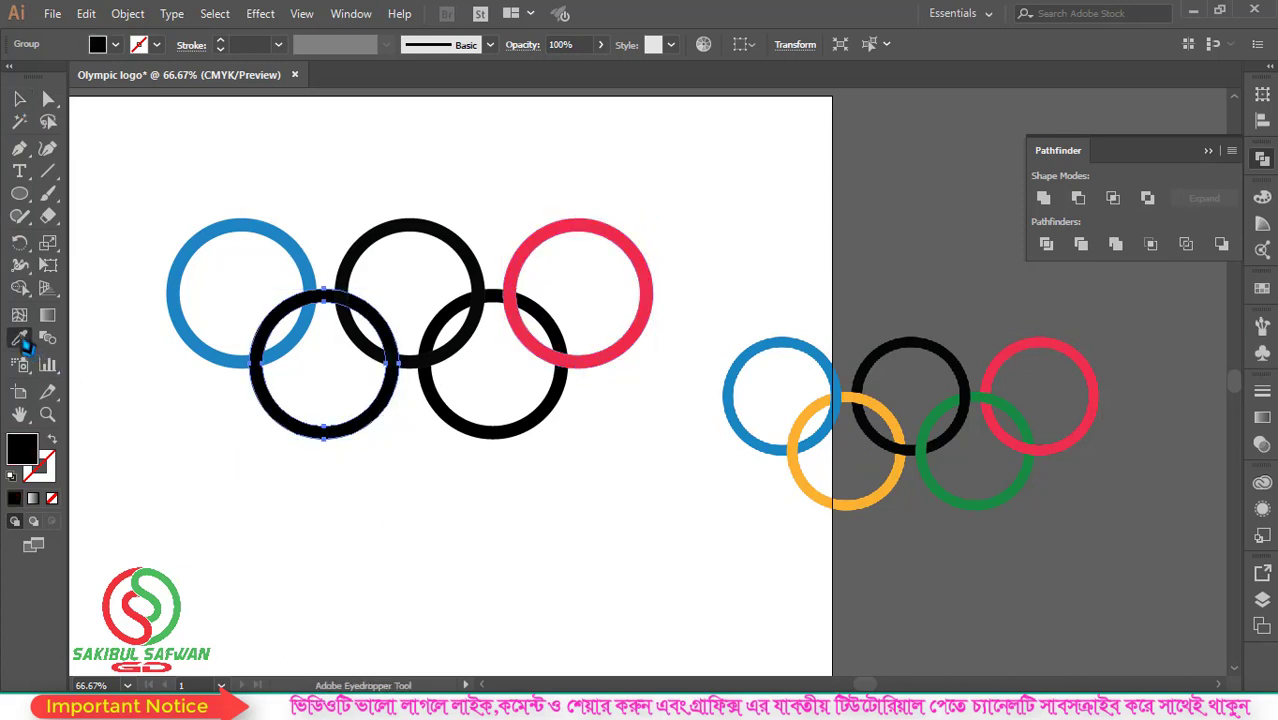
pyautogui.click(893, 481)
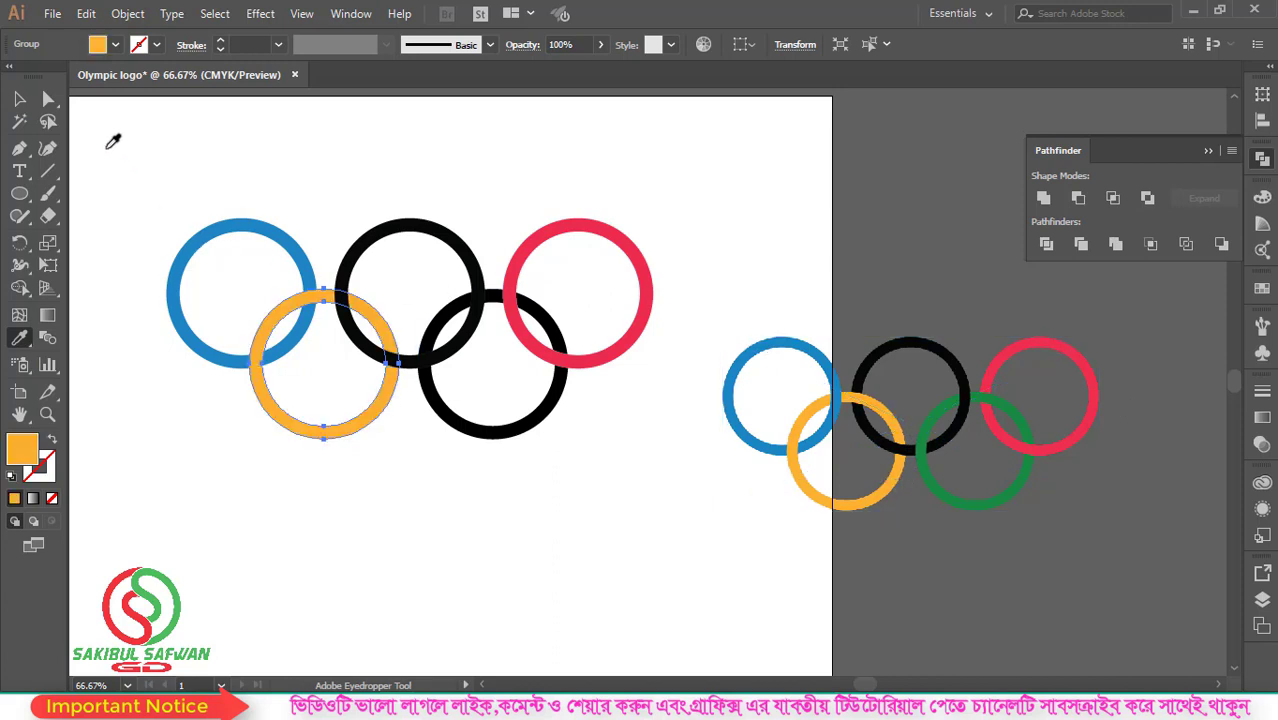
pyautogui.click(19, 98)
# Fill the second ring of the lower row with the green sampled from the reference image.
pyautogui.click(511, 435)
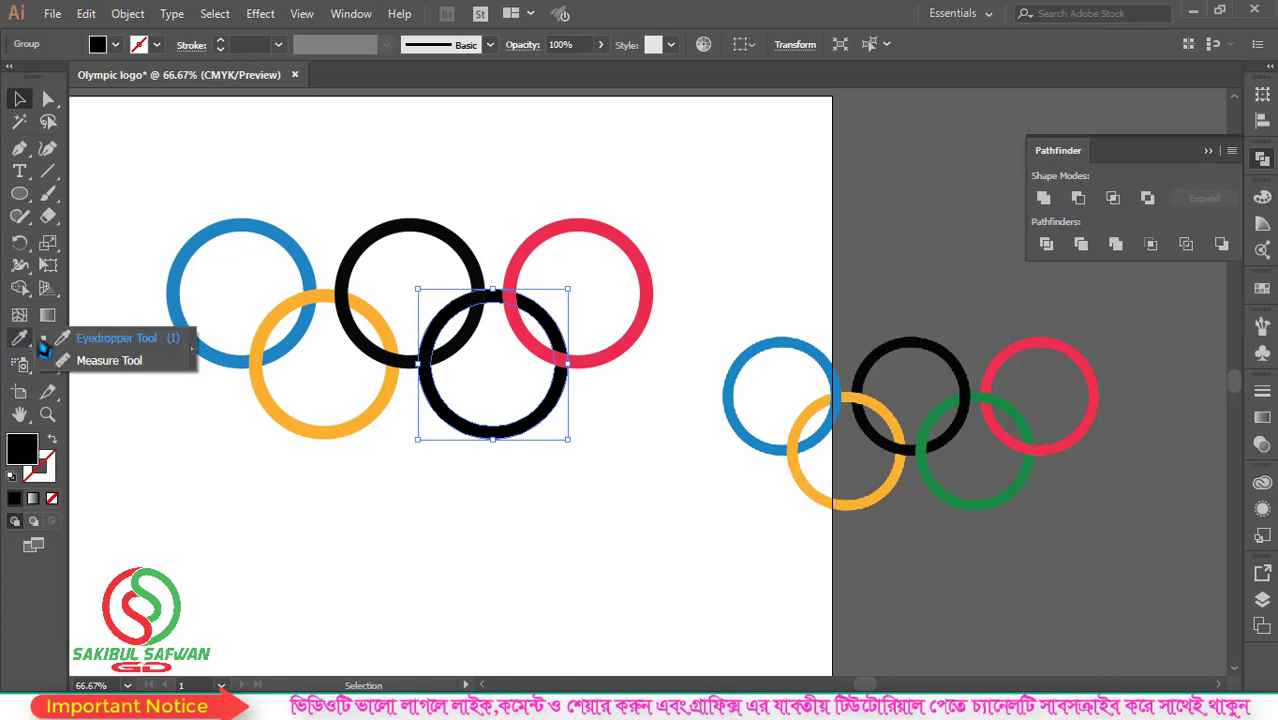
pyautogui.click(19, 338)
pyautogui.click(938, 472)
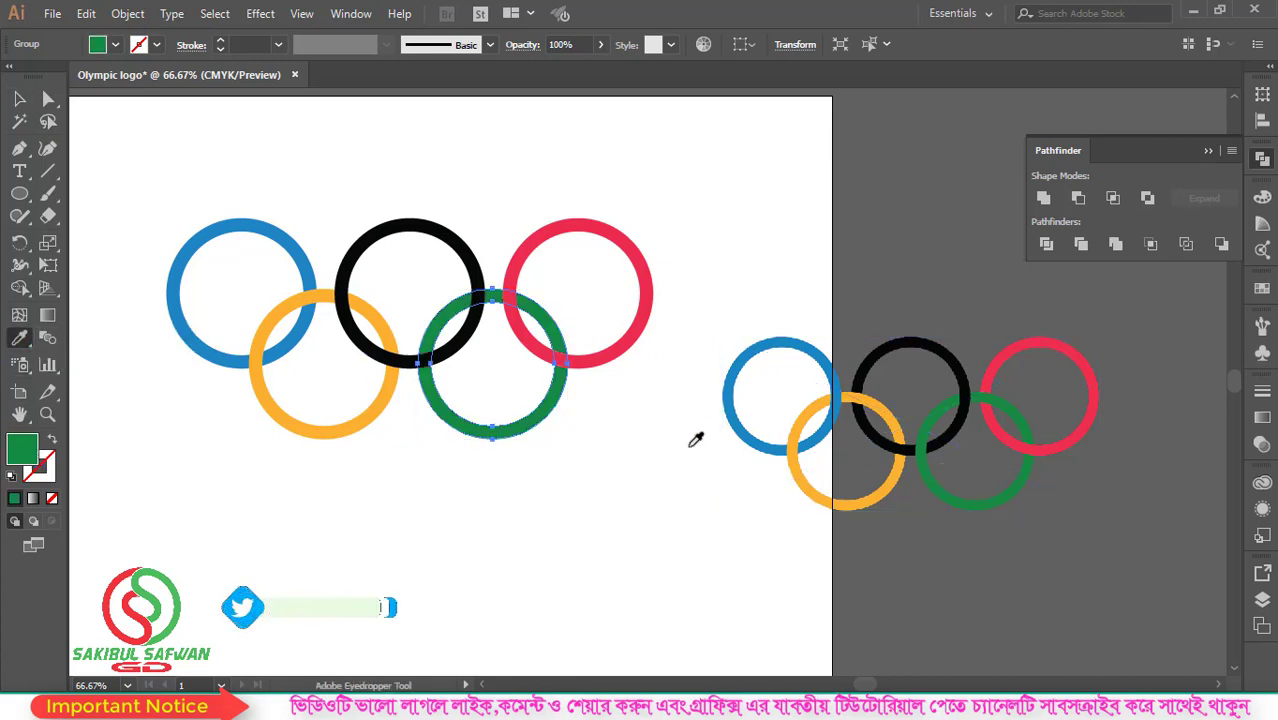
pyautogui.click(19, 98)
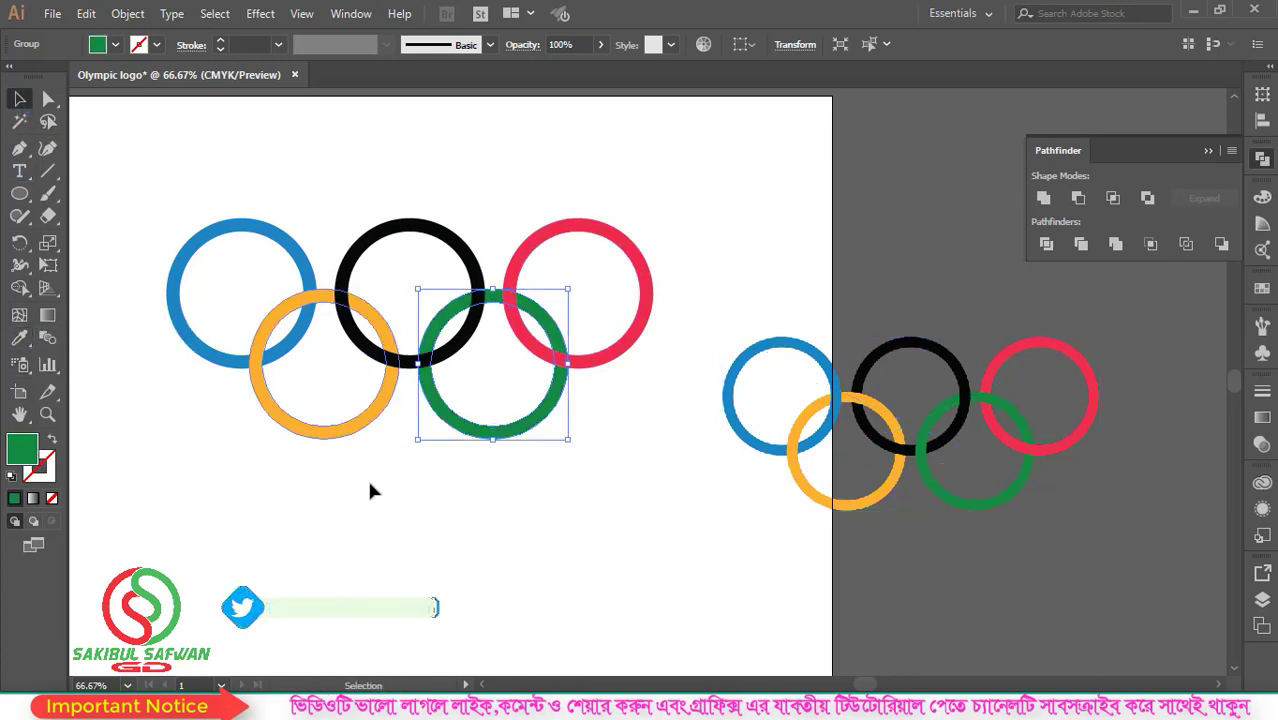
# Move the reference image to the right until it lies completely off the artboard.
pyautogui.click(494, 543)
pyautogui.scroll(-1, 558, 465)
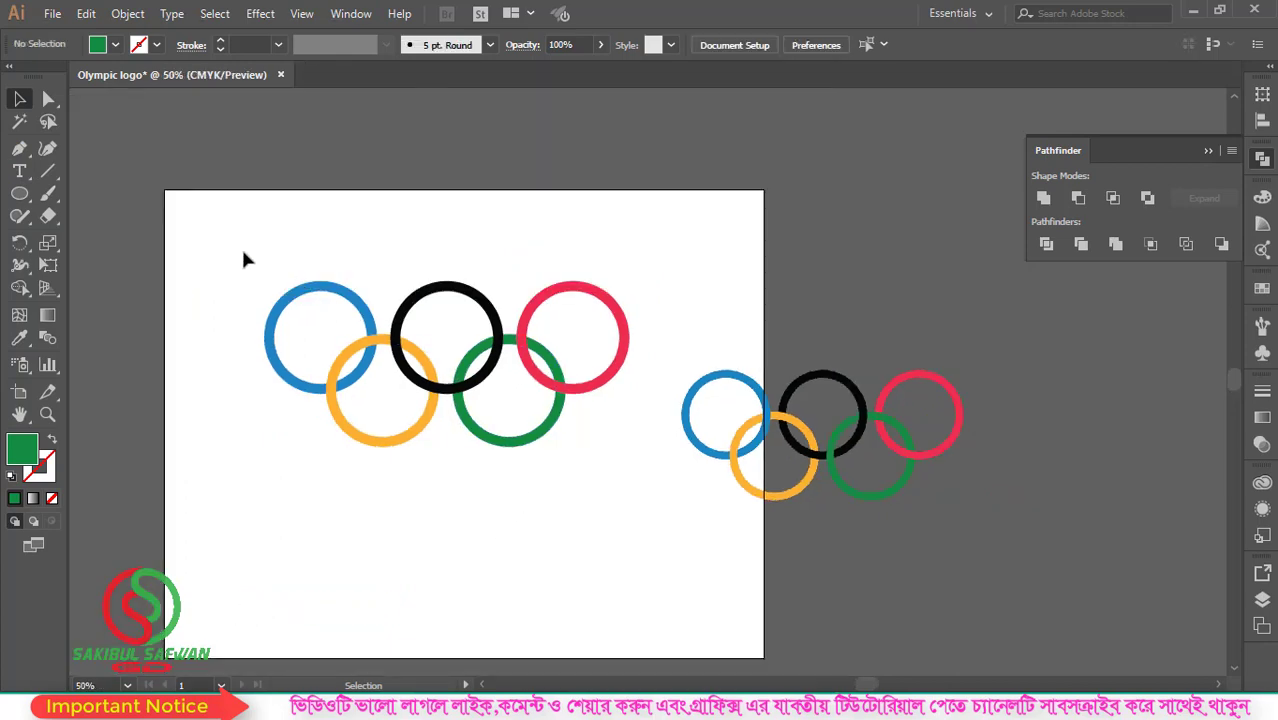
pyautogui.moveTo(244, 253); pyautogui.dragTo(627, 508)
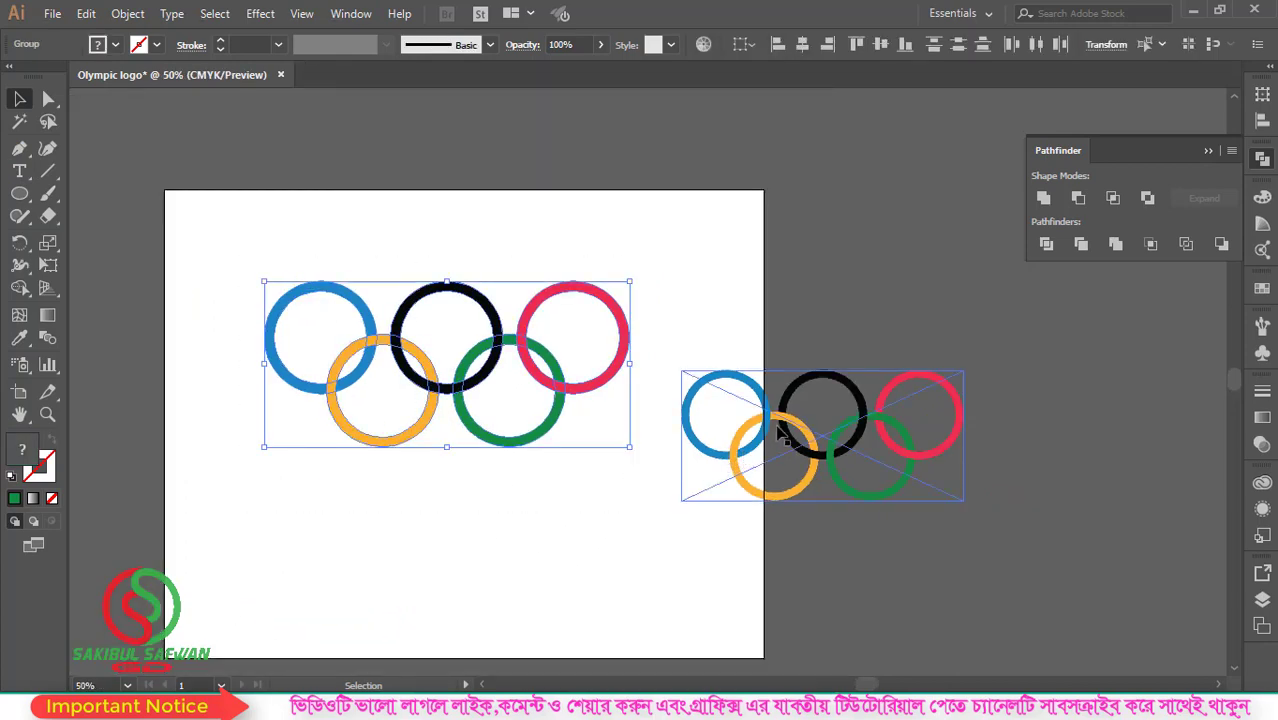
pyautogui.moveTo(797, 422); pyautogui.dragTo(881, 428)
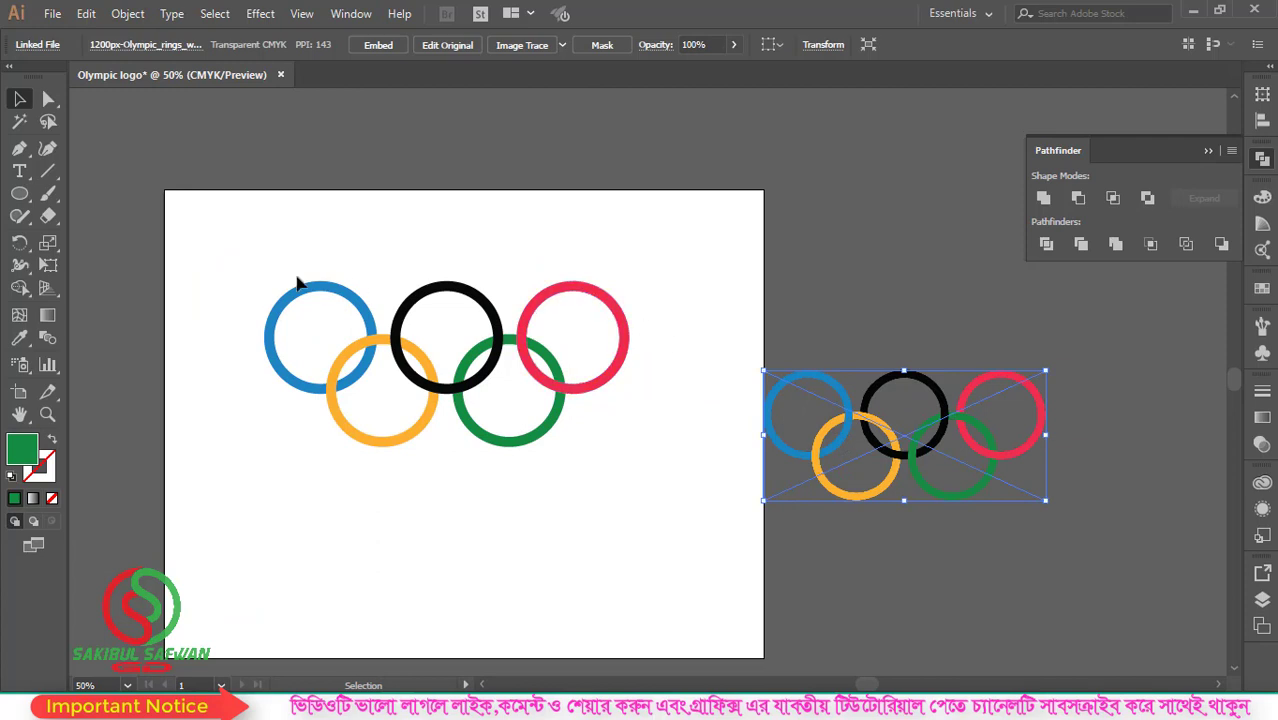
# Divide all five coloured rings at their overlaps with the Pathfinder Divide operation.
pyautogui.moveTo(228, 232); pyautogui.dragTo(641, 492)
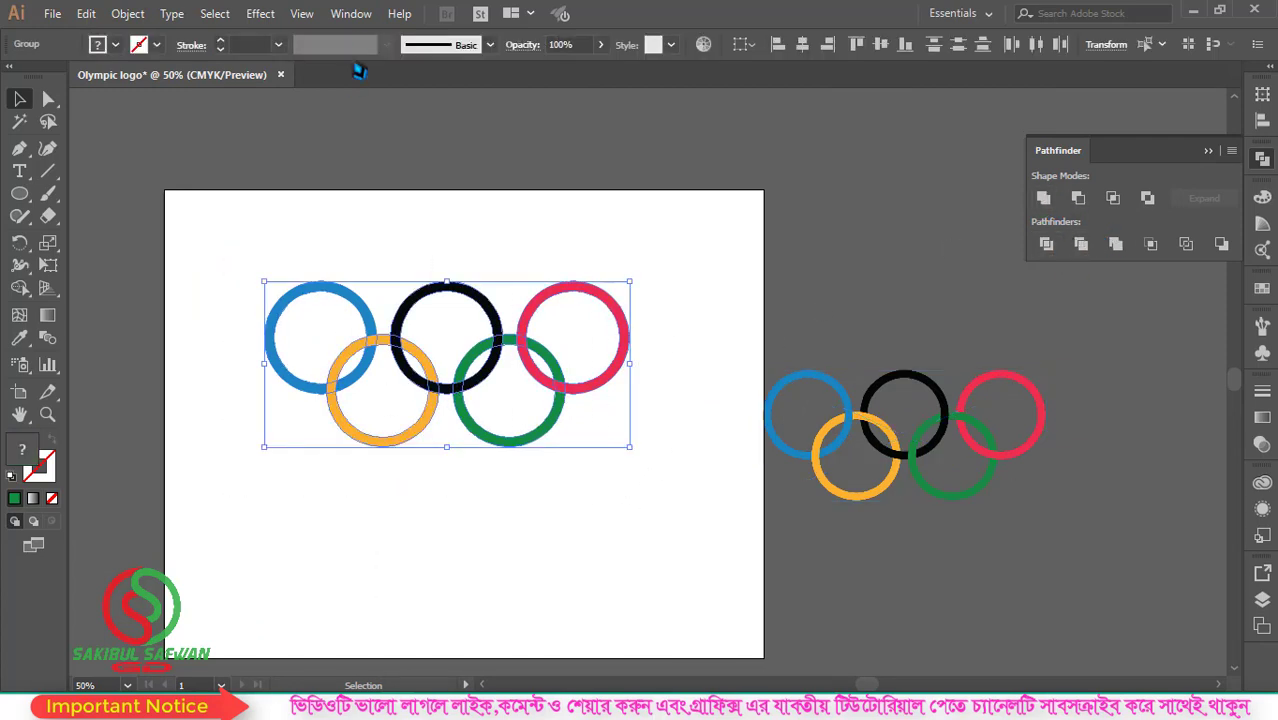
pyautogui.click(353, 14)
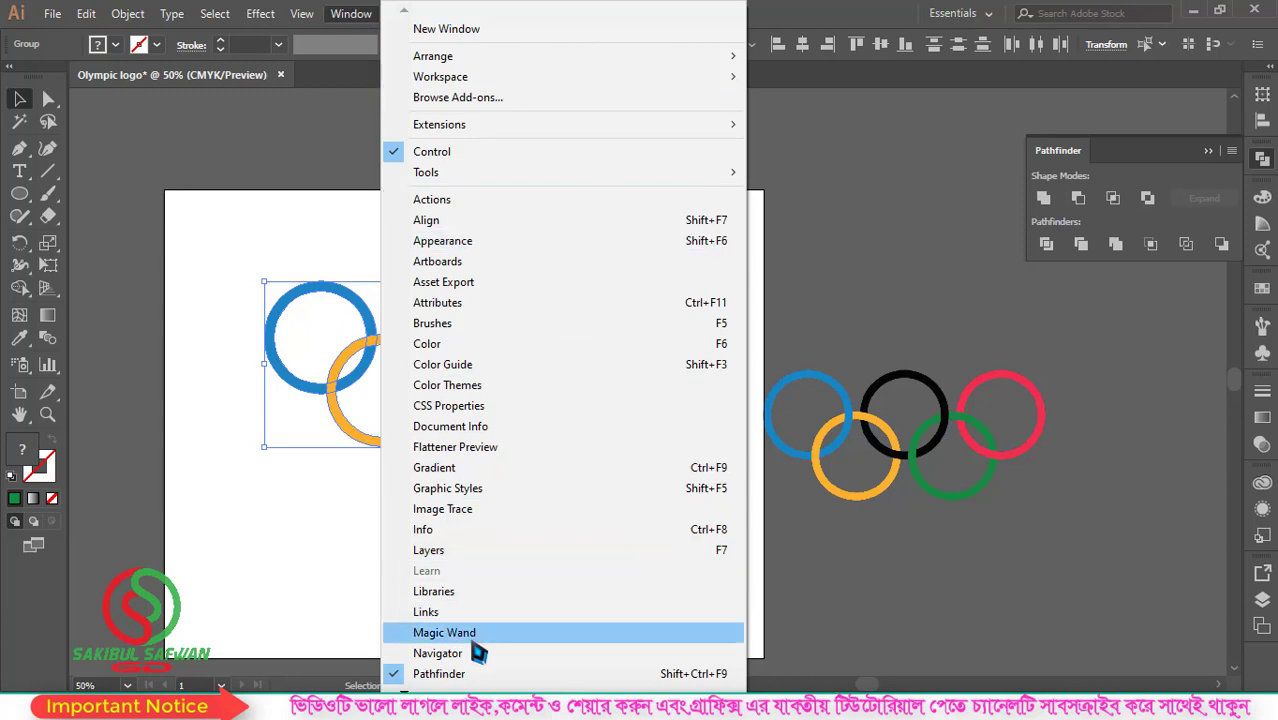
pyautogui.click(838, 21)
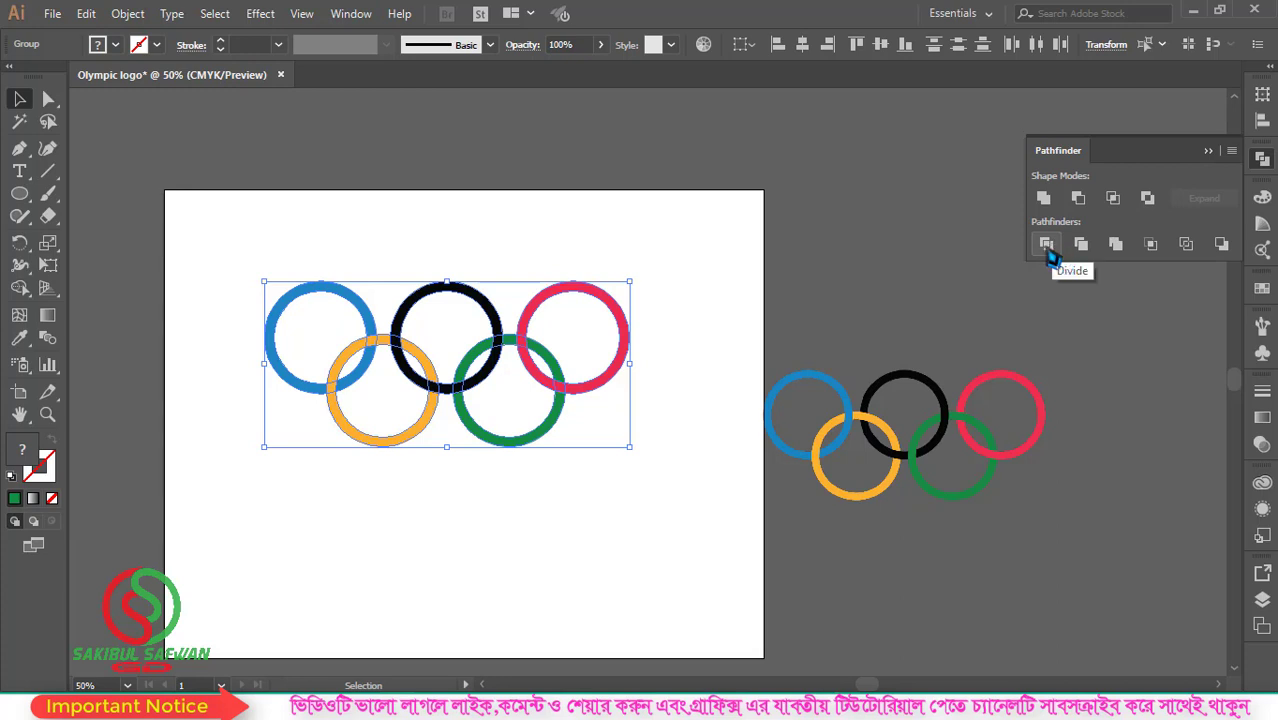
pyautogui.click(1047, 250)
pyautogui.click(504, 311)
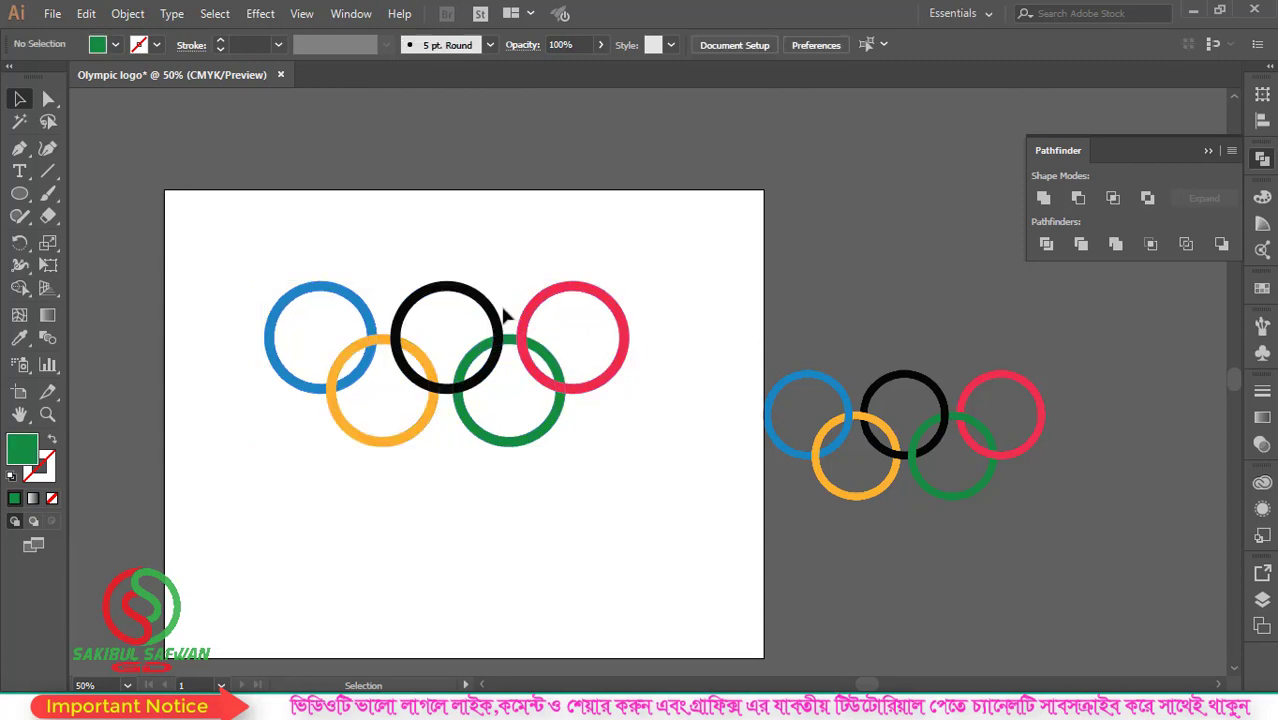
# Ungroup the divided coloured rings into separate pieces and clear the selection.
pyautogui.click(497, 347)
pyautogui.rightClick(489, 349)
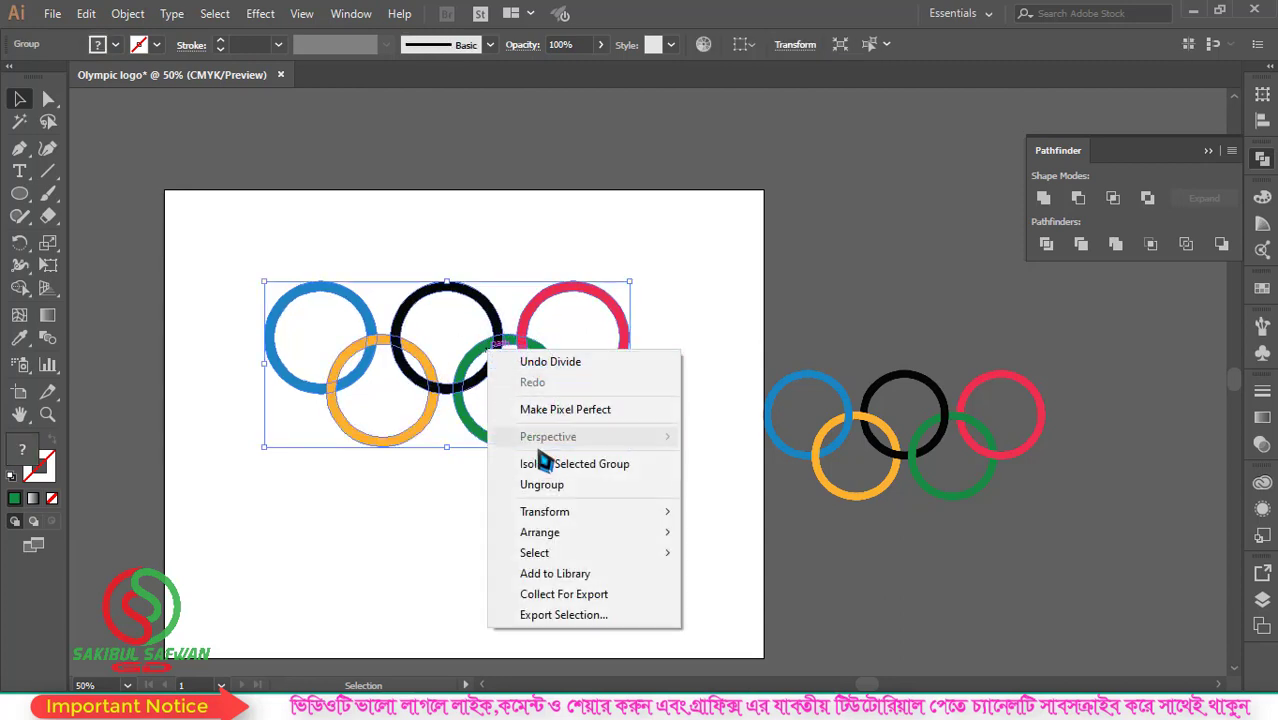
pyautogui.click(542, 488)
pyautogui.click(464, 500)
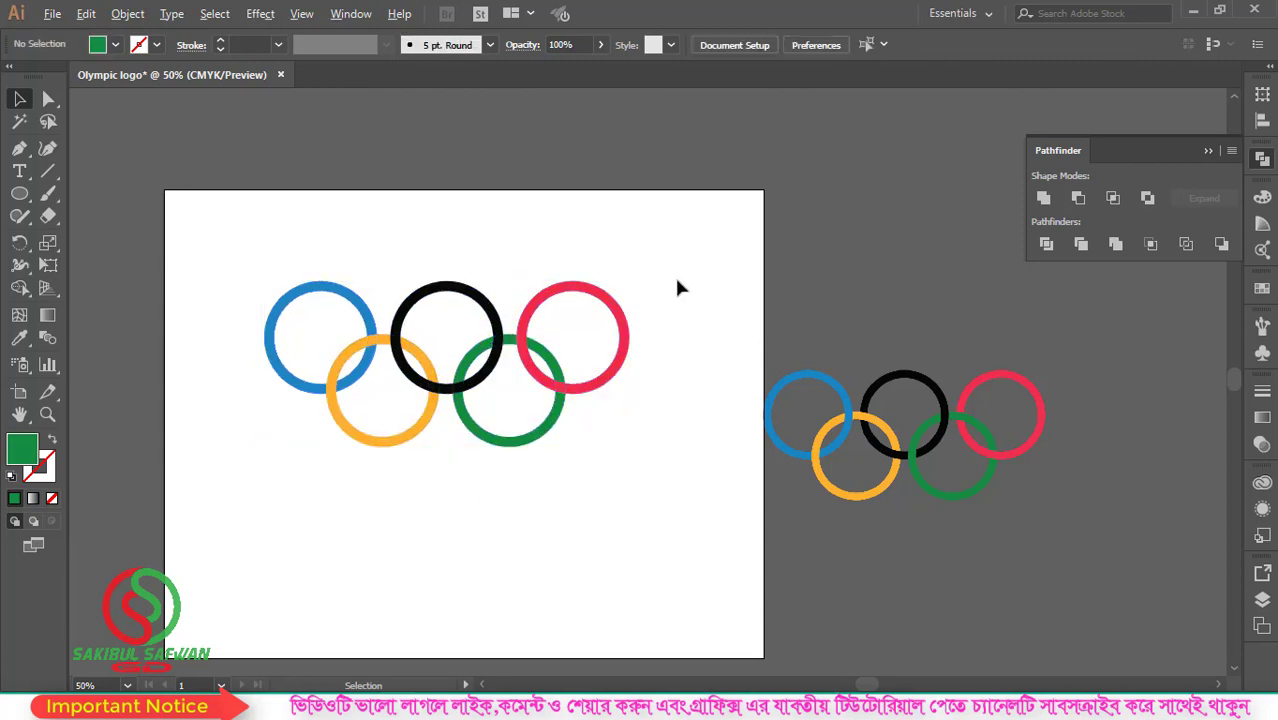
# Move the reference image up beside the upper part of the drawn rings and clear the selection.
pyautogui.scroll(1, 553, 308)
pyautogui.moveTo(998, 500); pyautogui.dragTo(890, 330)
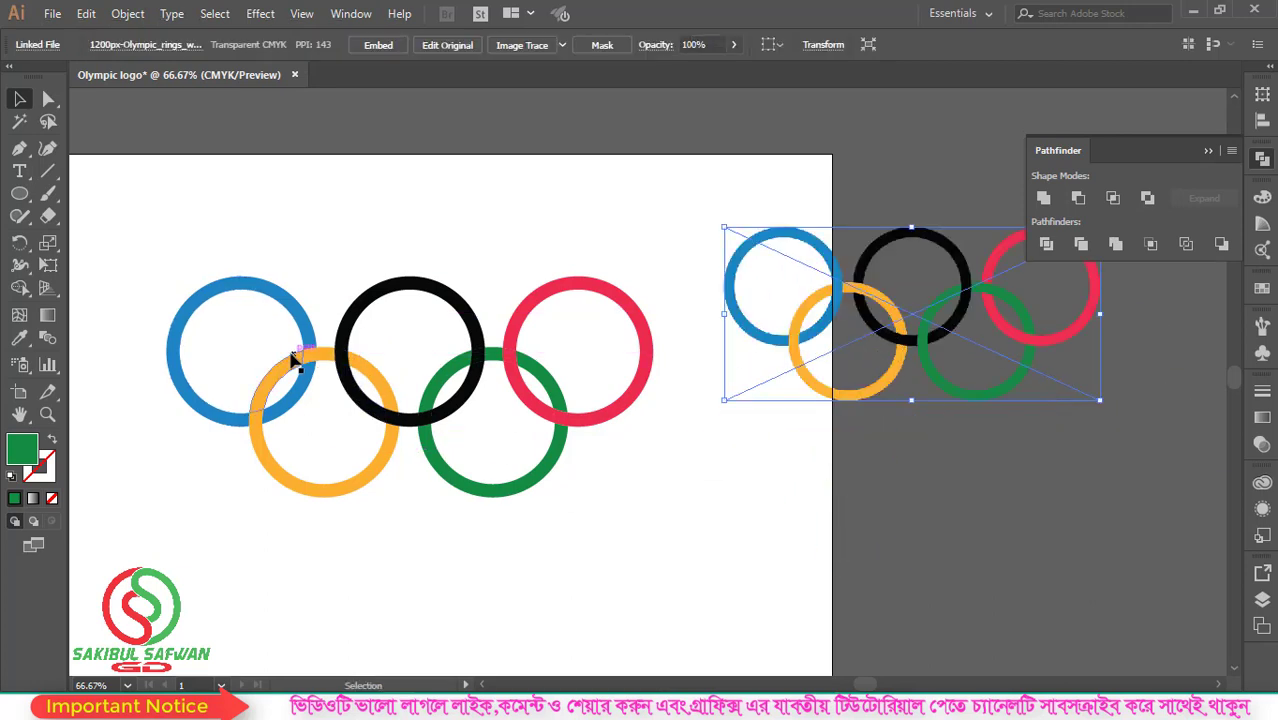
pyautogui.click(167, 491)
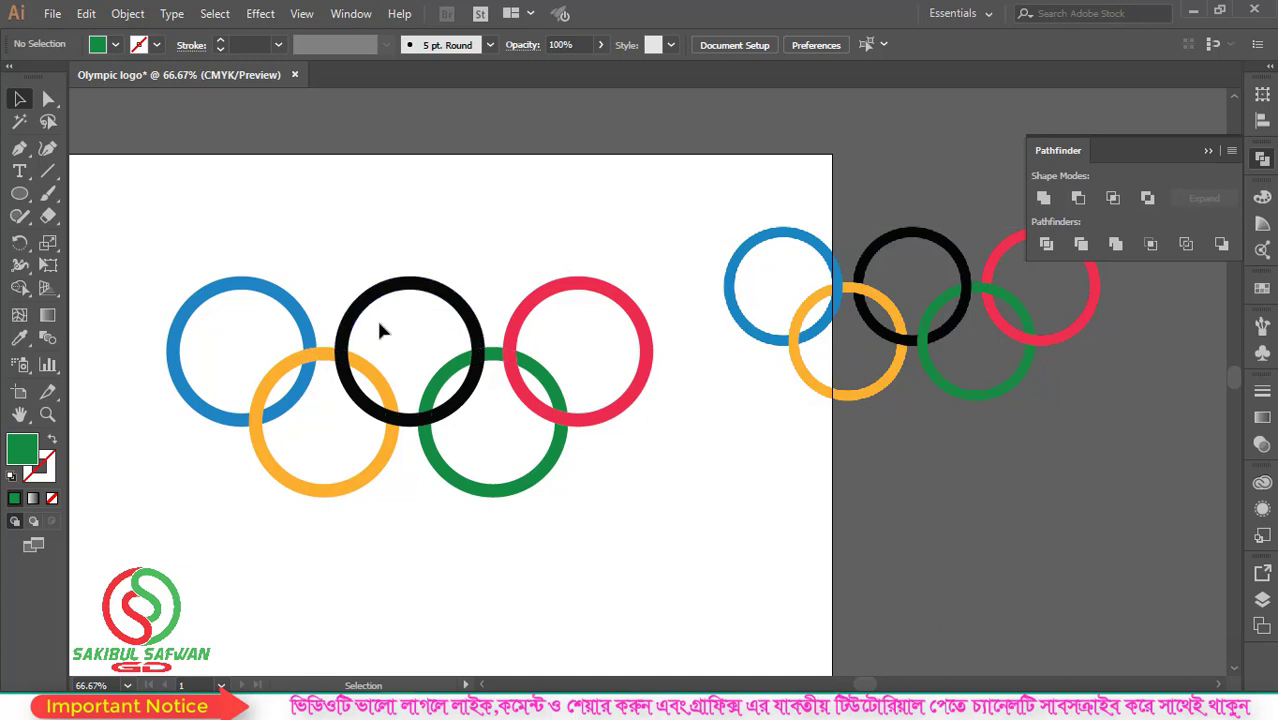
# Recolour the upper overlap piece of the blue and yellow rings with blue sampled from the blue ring.
pyautogui.click(311, 357)
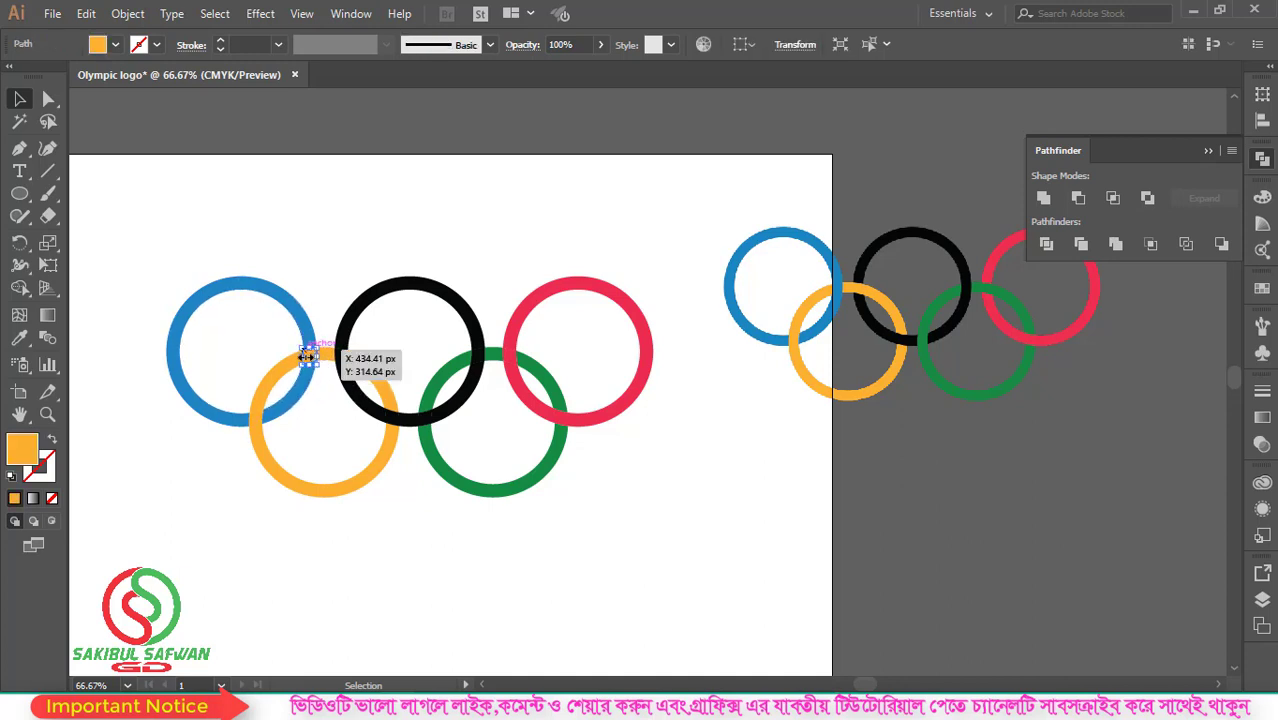
pyautogui.scroll(1, 286, 344)
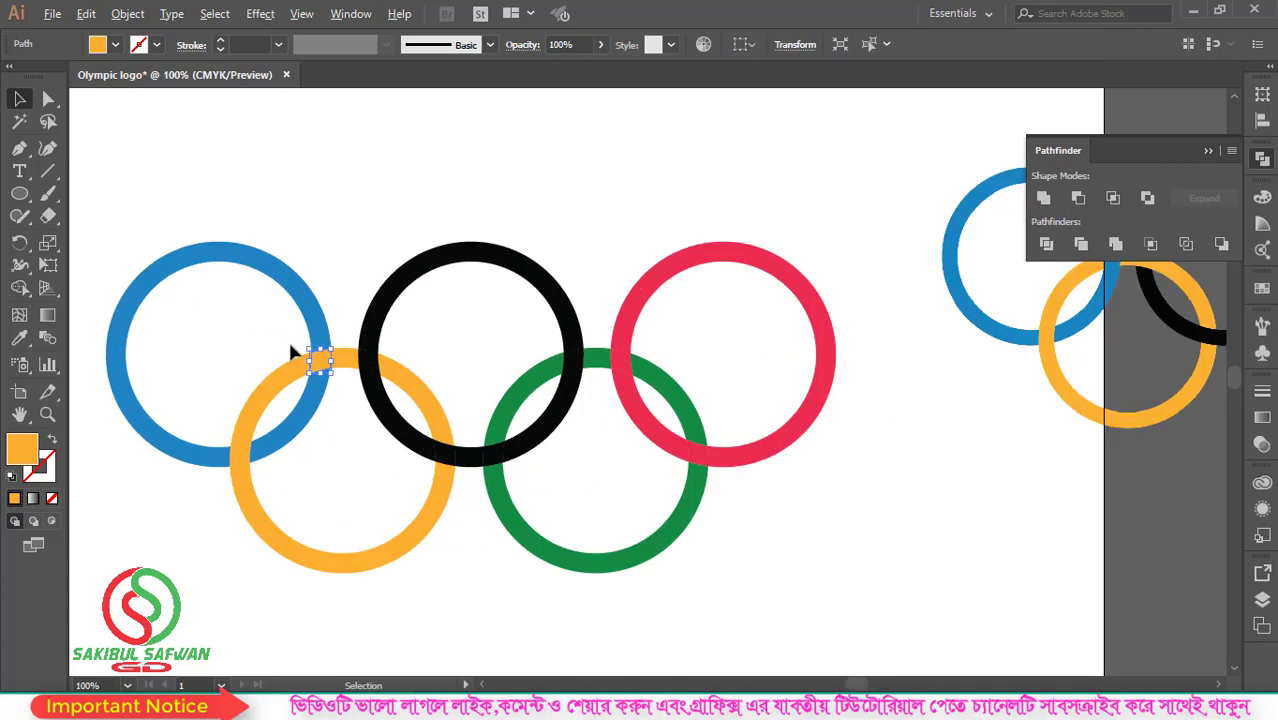
pyautogui.click(30, 346)
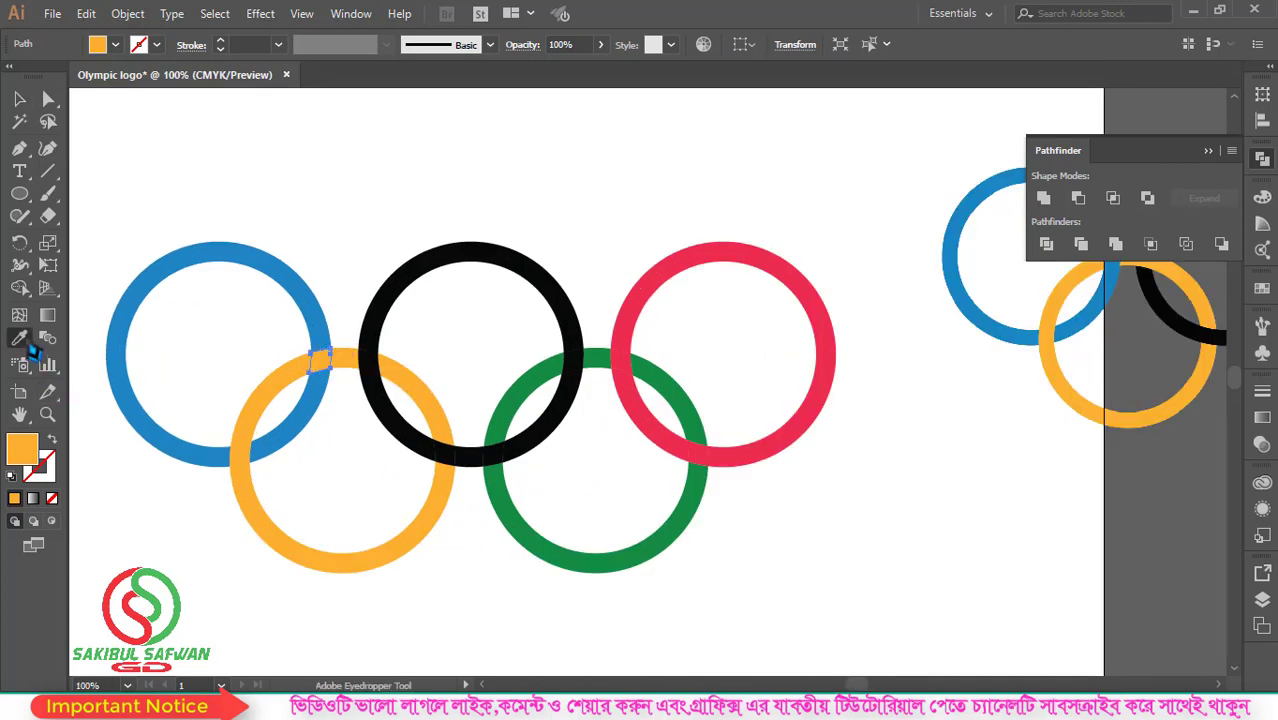
pyautogui.click(266, 262)
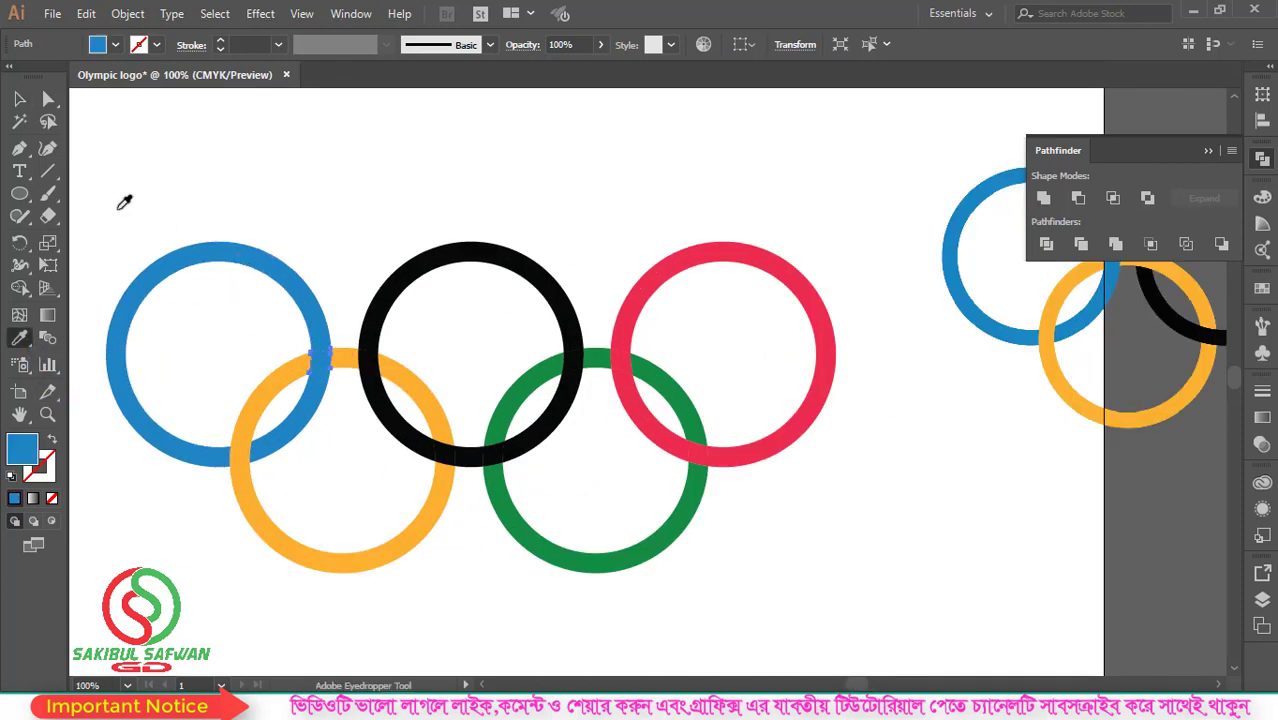
pyautogui.click(20, 99)
pyautogui.click(214, 206)
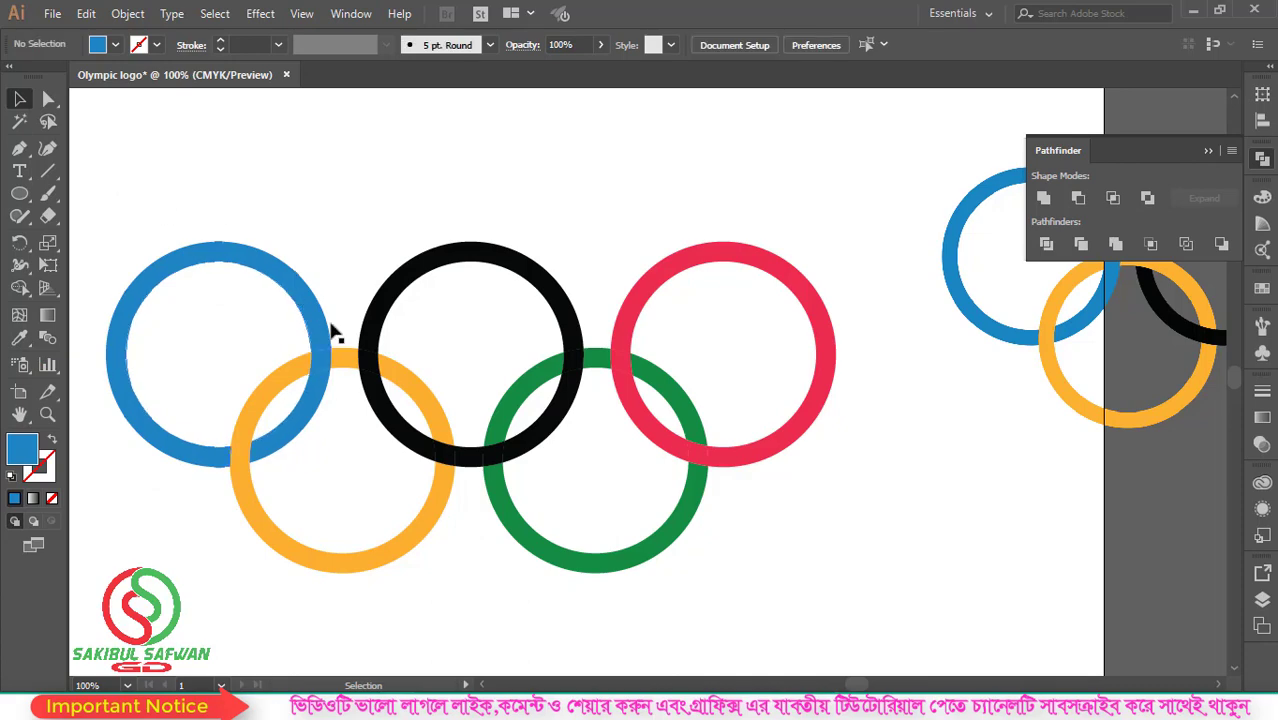
# Recolour the upper overlap piece of the yellow and black rings with yellow sampled from the yellow ring.
pyautogui.scroll(-1, 310, 365)
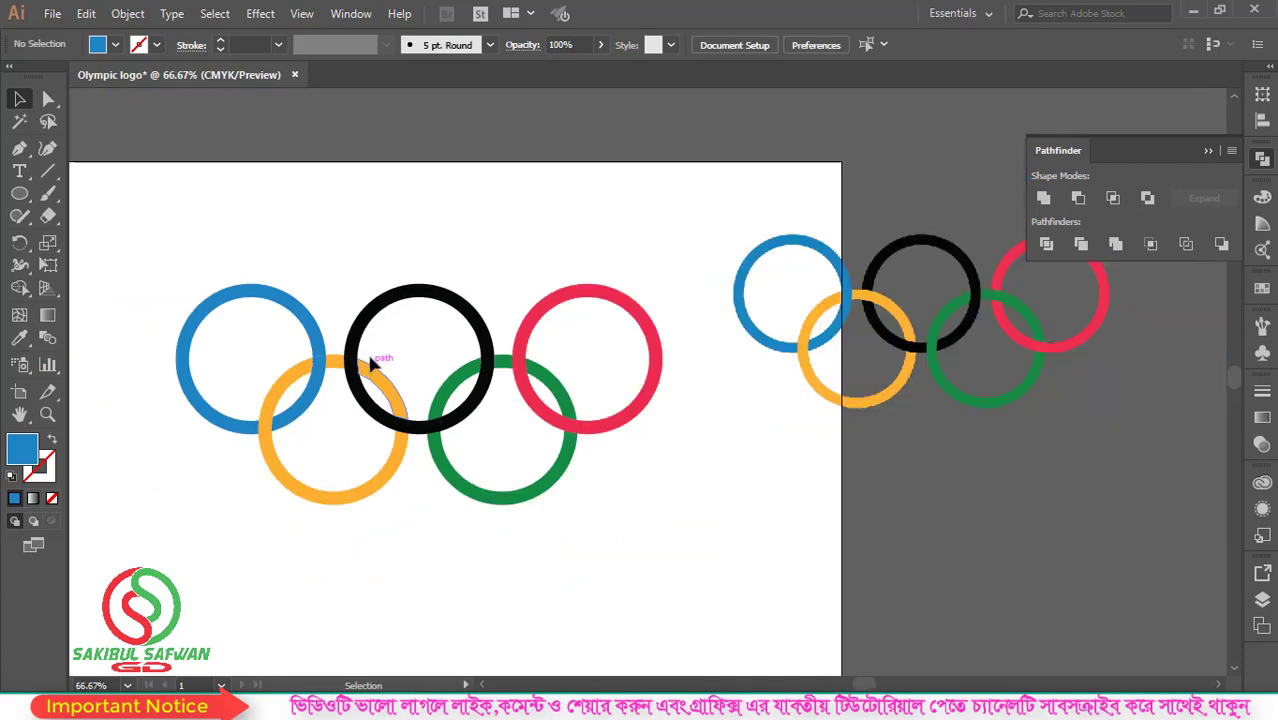
pyautogui.scroll(1, 341, 380)
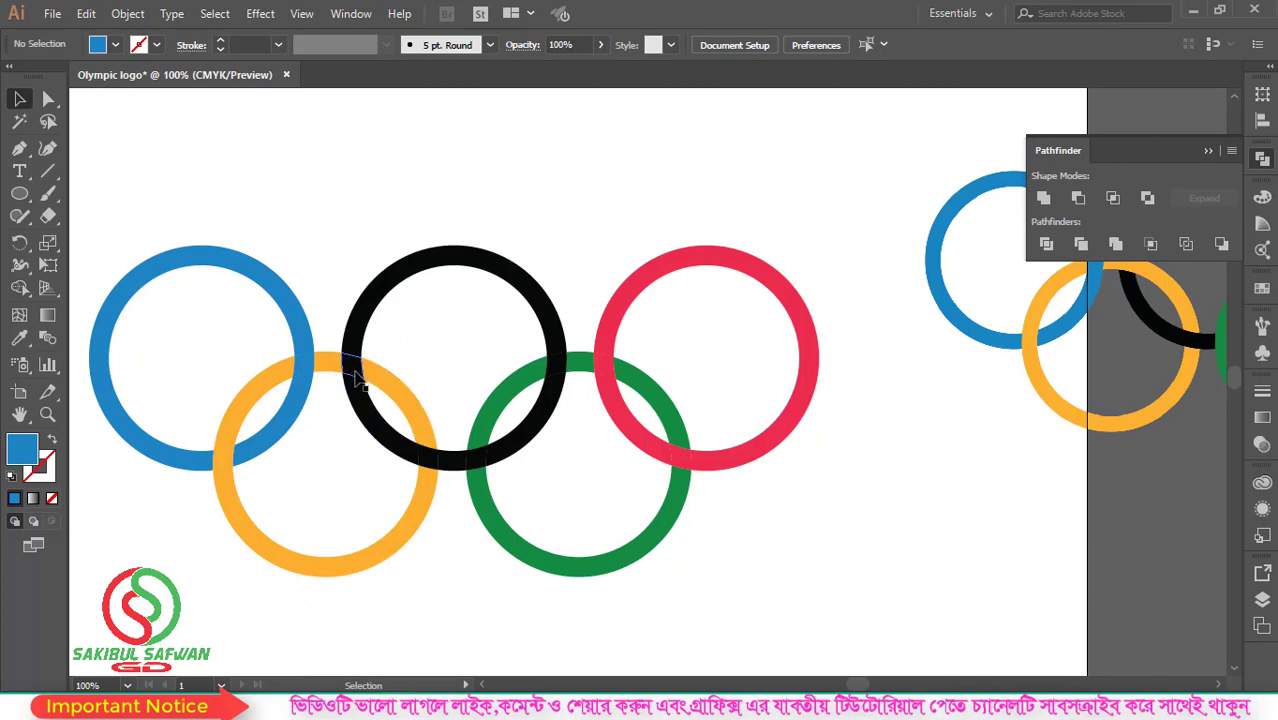
pyautogui.click(350, 367)
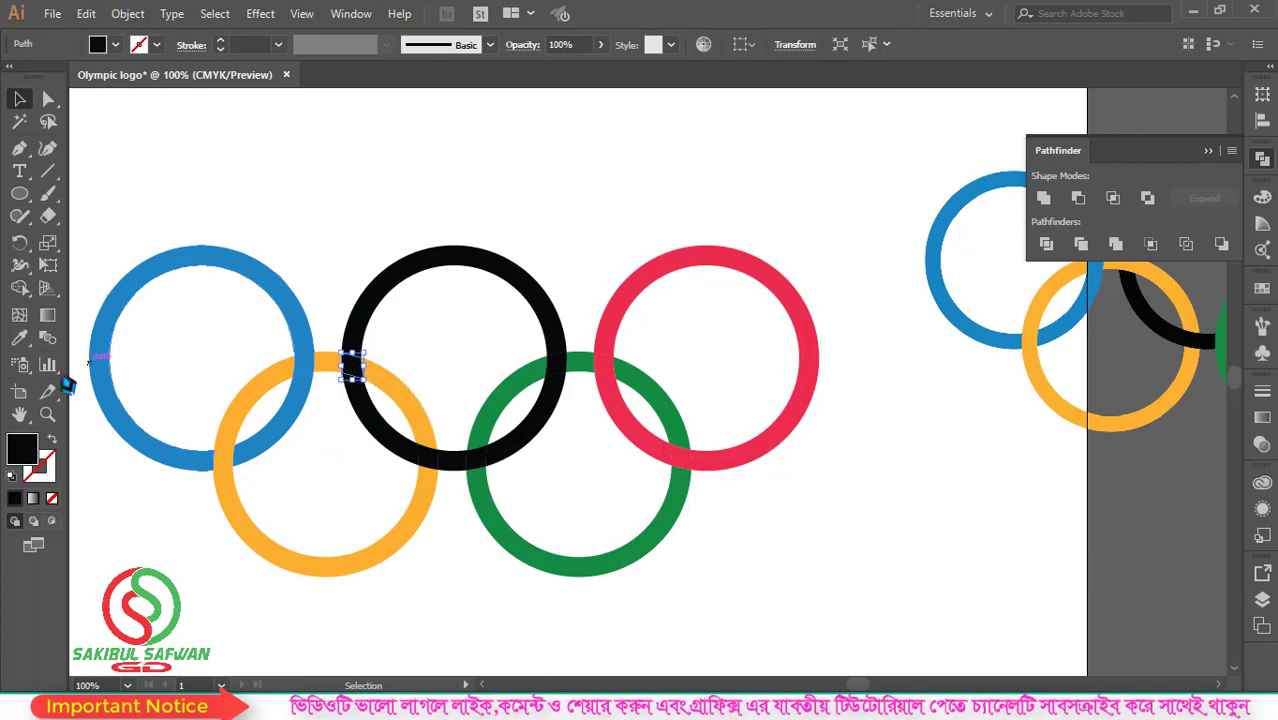
pyautogui.click(21, 340)
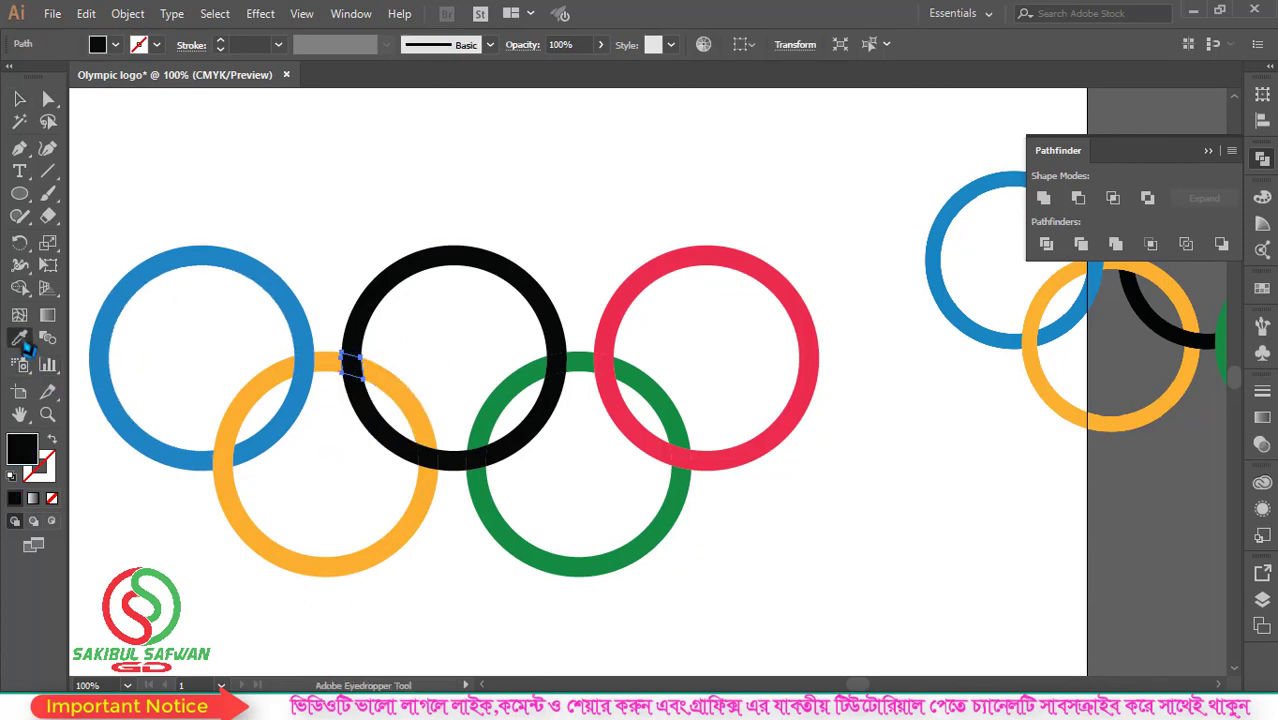
pyautogui.click(394, 382)
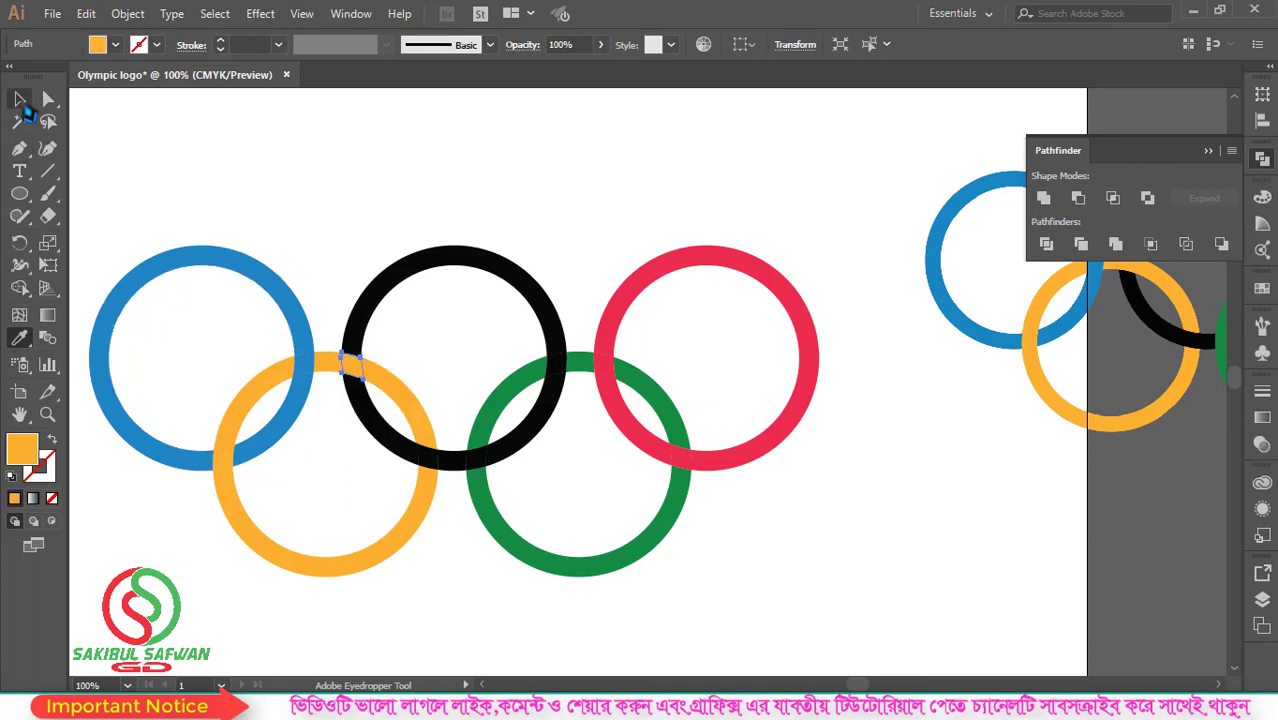
pyautogui.click(19, 98)
pyautogui.click(414, 338)
# Move the reference image above the drawn rings, across the artboard's upper edge, for comparing the overlaps.
pyautogui.scroll(1, 416, 342)
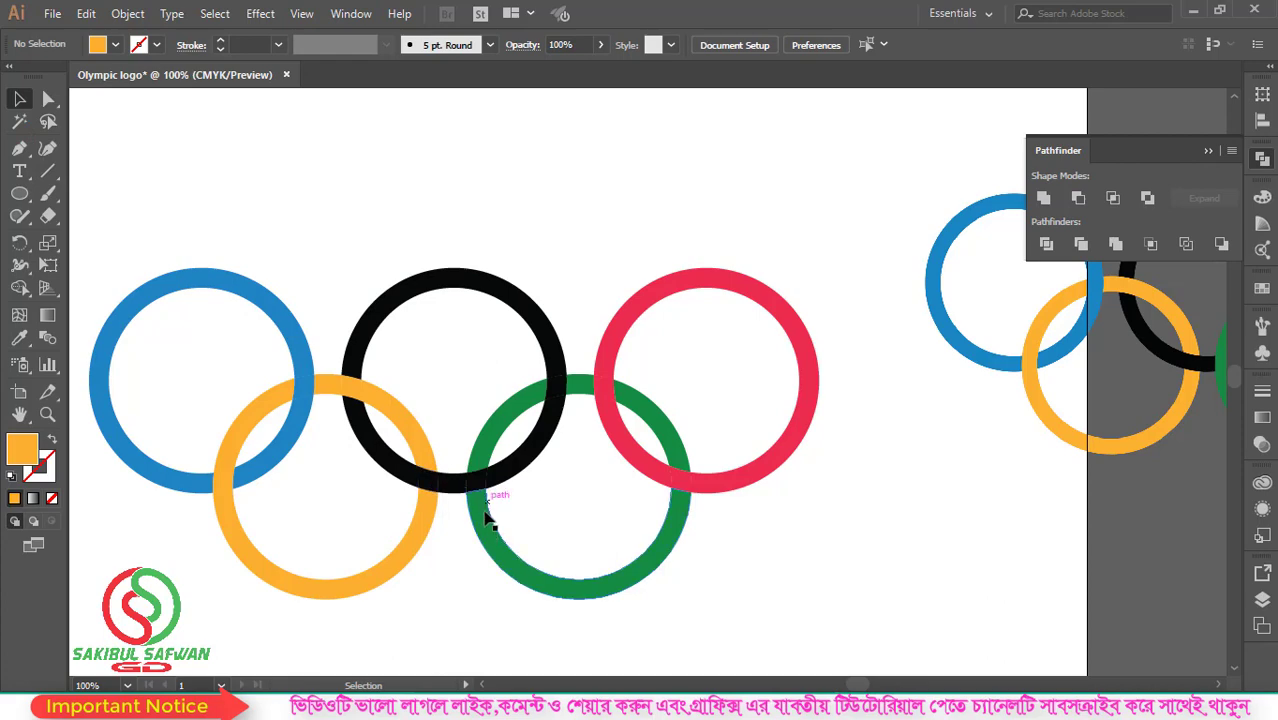
pyautogui.moveTo(758, 326); pyautogui.dragTo(578, 306)
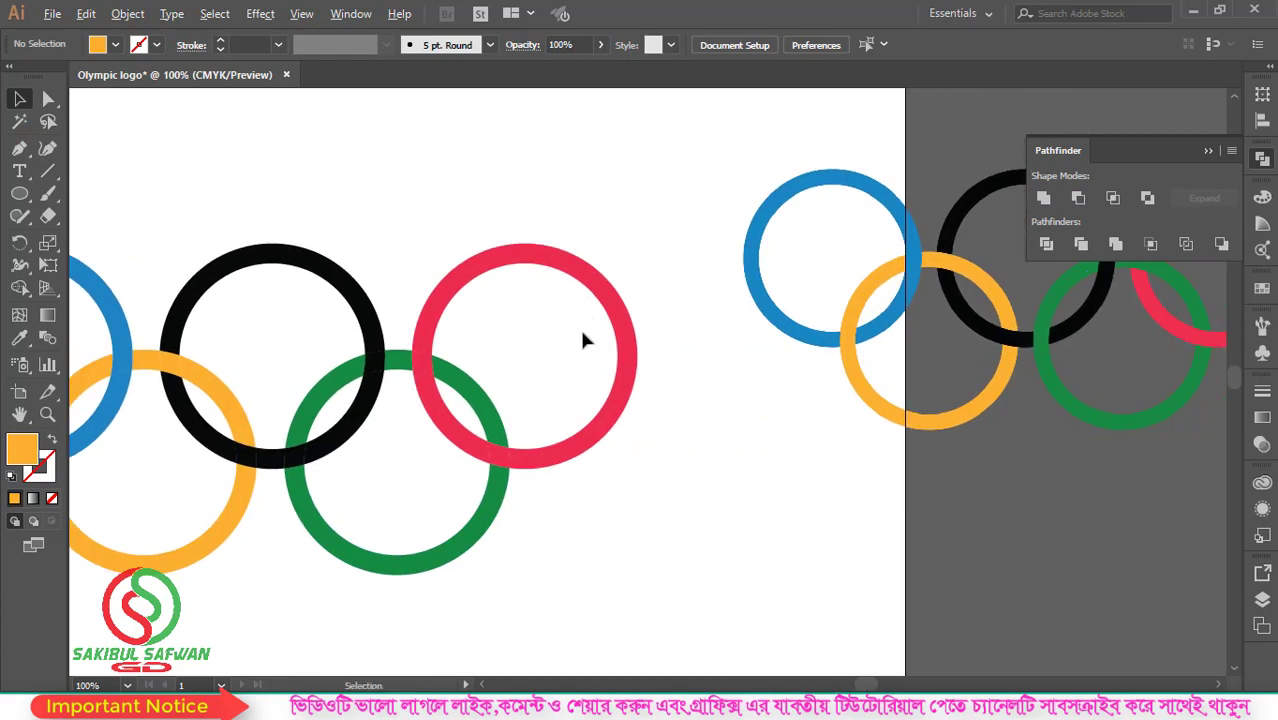
pyautogui.scroll(-1, 574, 341)
pyautogui.moveTo(917, 302); pyautogui.dragTo(424, 116)
pyautogui.scroll(1, 445, 313)
pyautogui.scroll(2, 443, 314)
pyautogui.scroll(1, 313, 435)
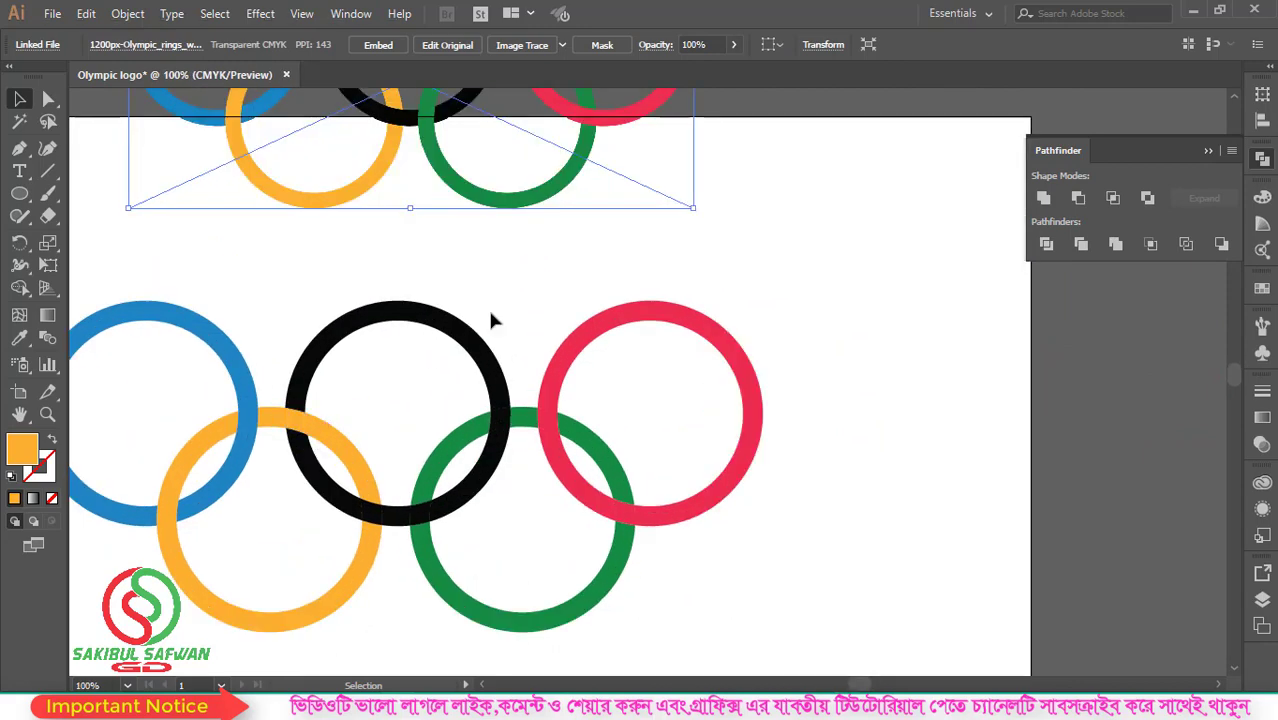
pyautogui.moveTo(512, 304); pyautogui.dragTo(586, 370)
pyautogui.scroll(-1, 553, 347)
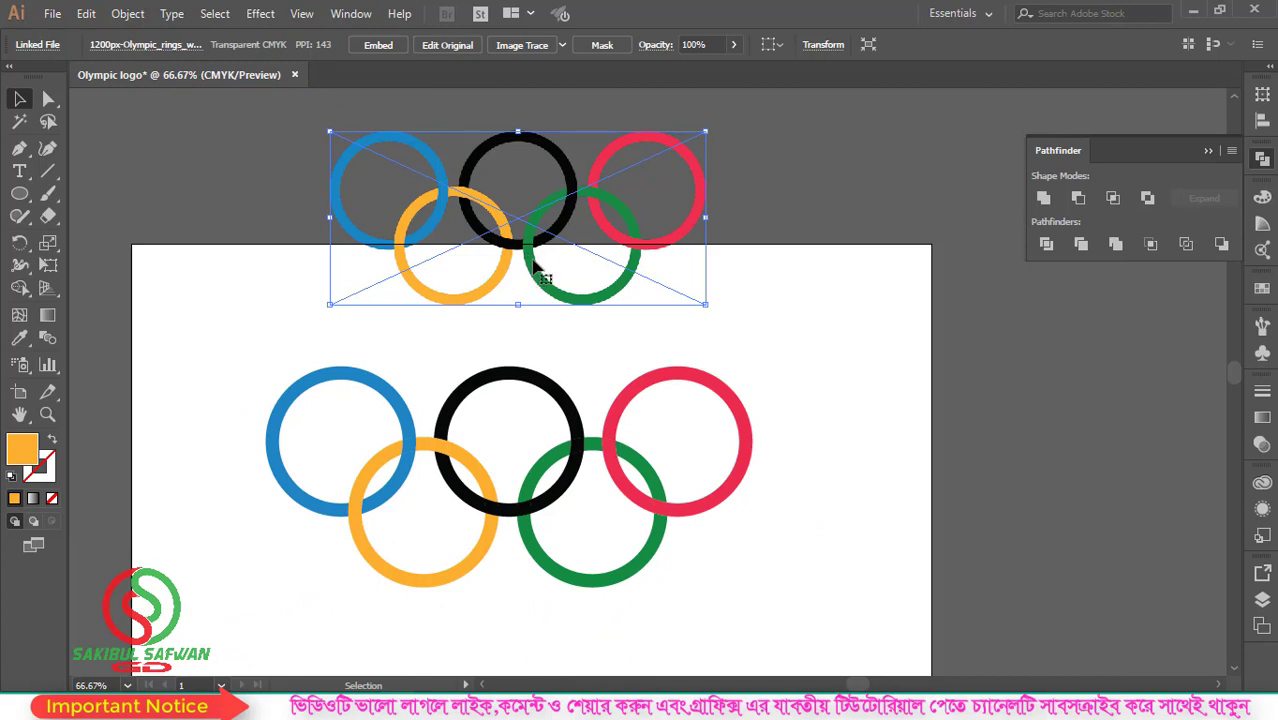
# Recolour the lower overlap piece of the black and green rings with green sampled from the green ring.
pyautogui.click(525, 510)
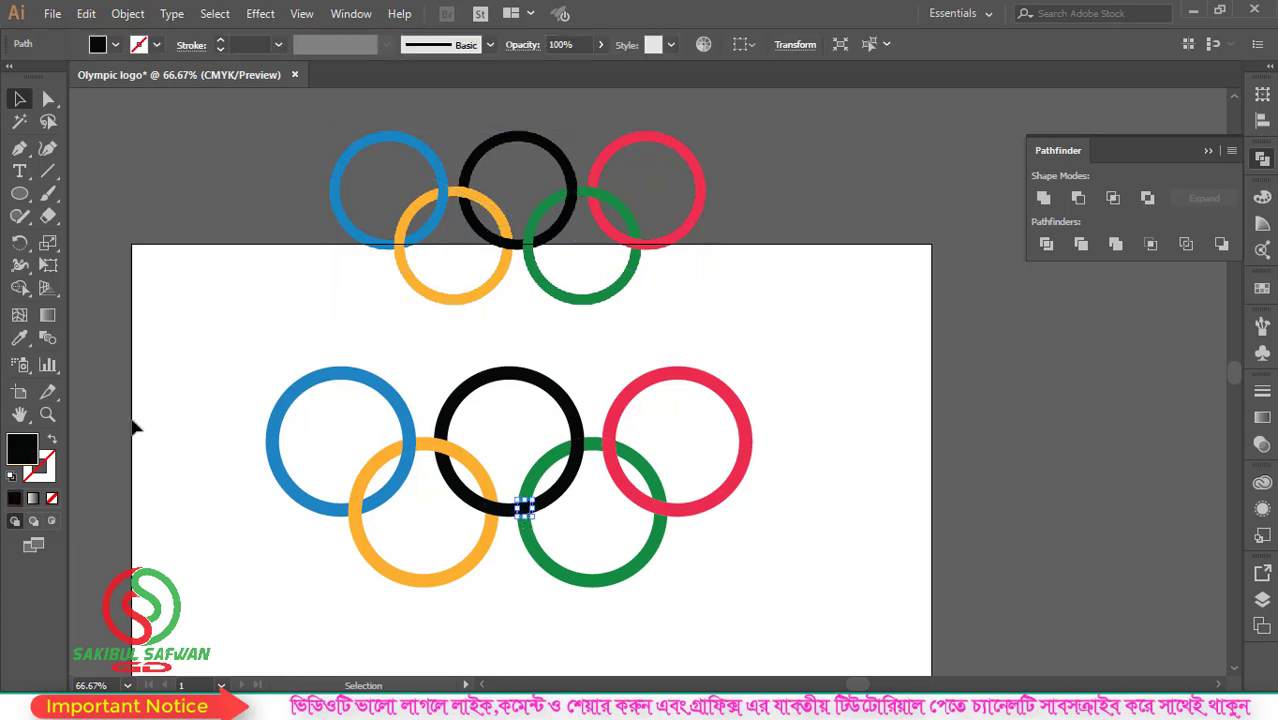
pyautogui.click(19, 338)
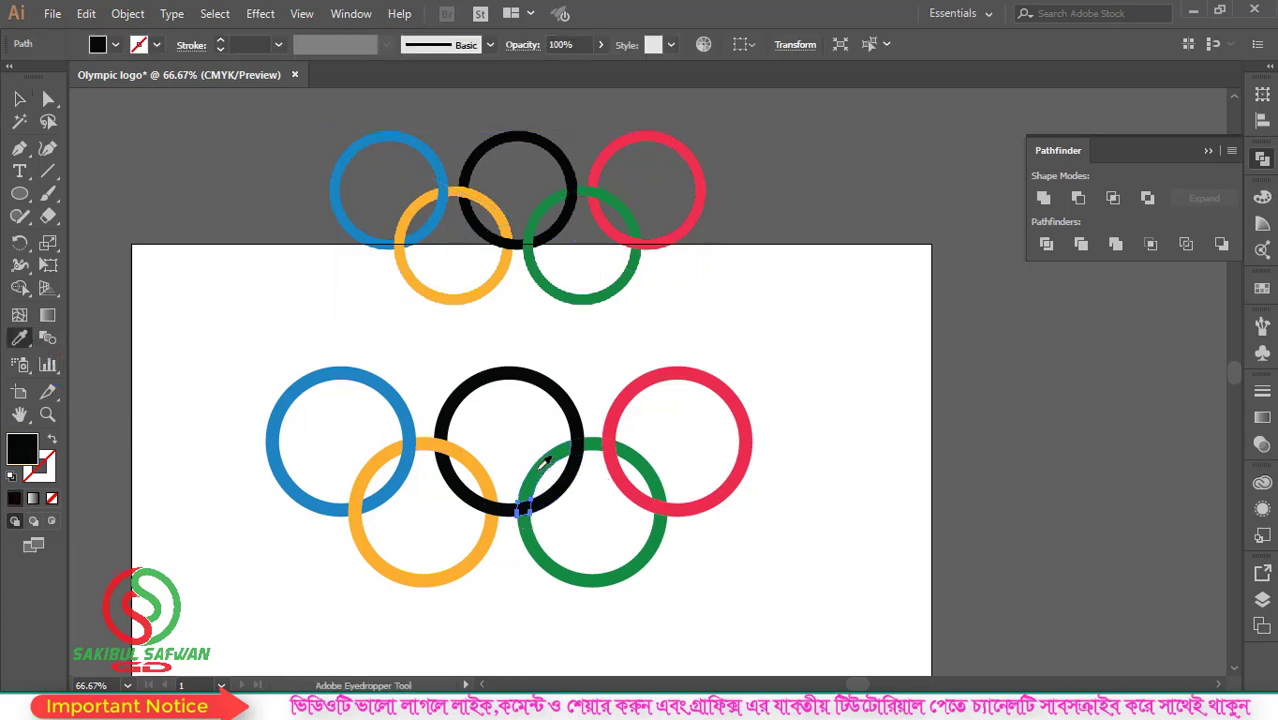
pyautogui.click(540, 468)
pyautogui.click(19, 99)
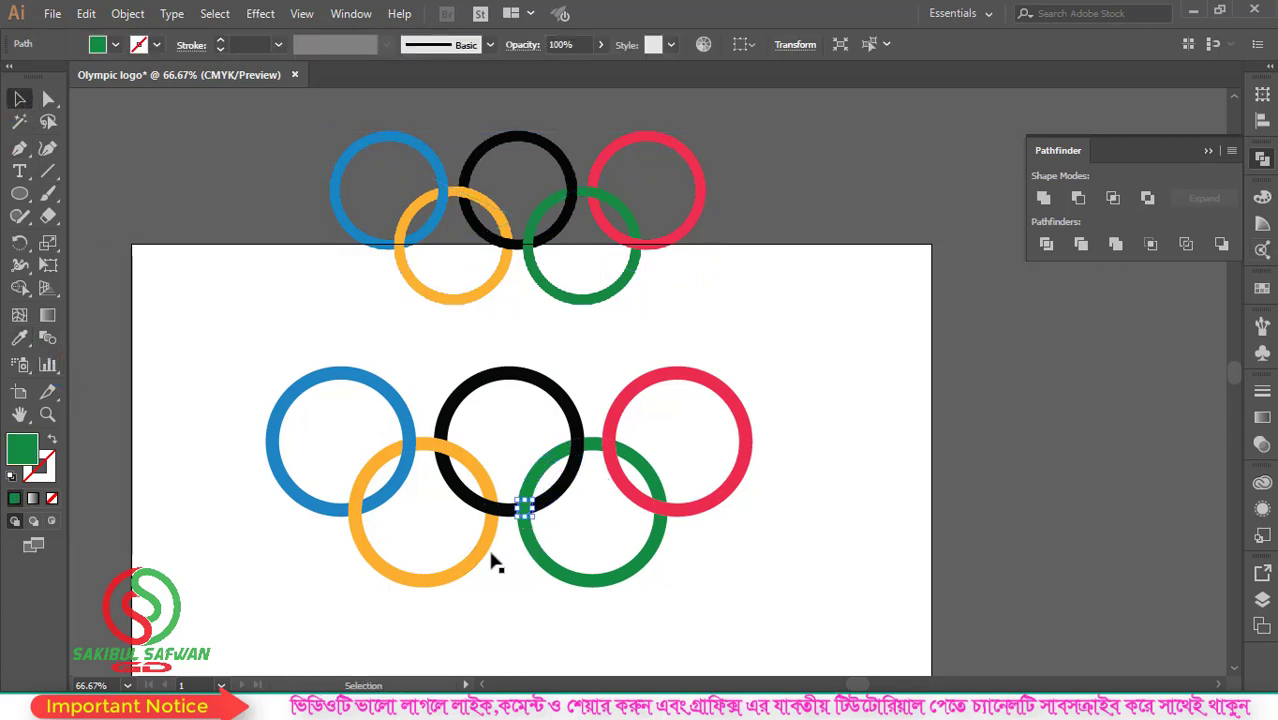
pyautogui.click(745, 556)
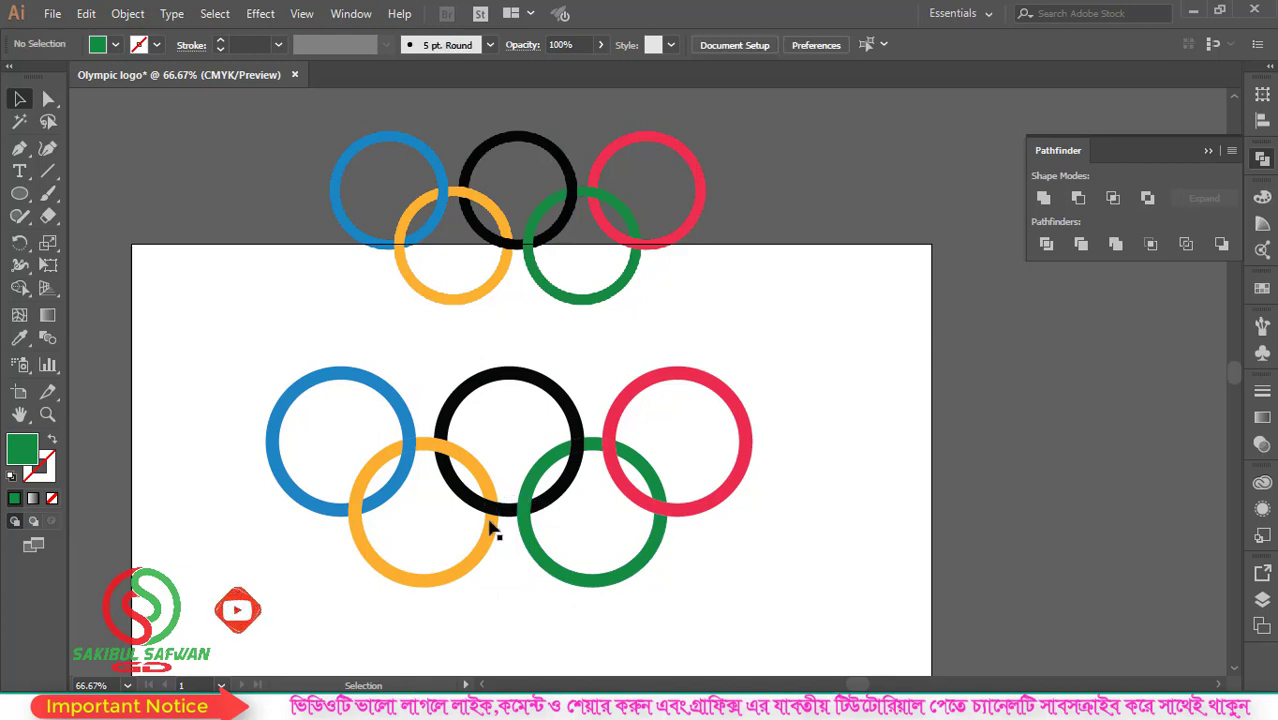
# Recolour the upper overlap piece of the green and red rings with green sampled from the green ring.
pyautogui.click(609, 449)
pyautogui.press('i')
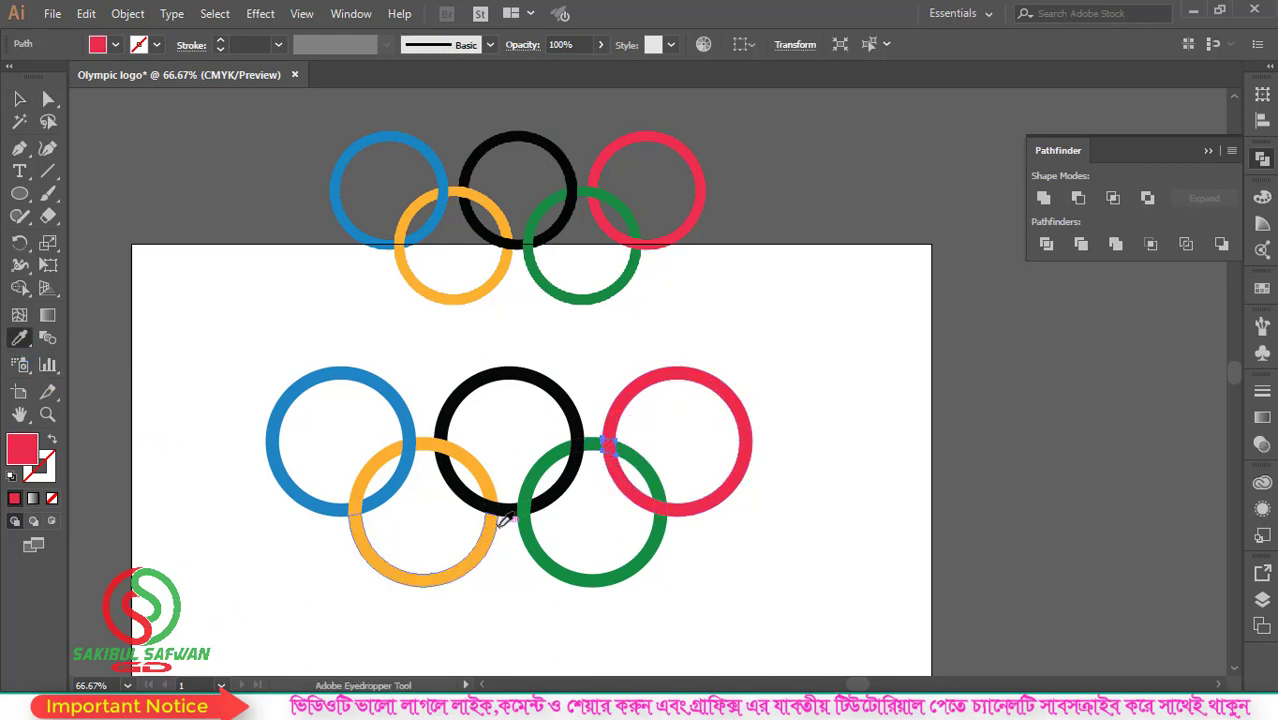
pyautogui.click(526, 520)
pyautogui.click(22, 106)
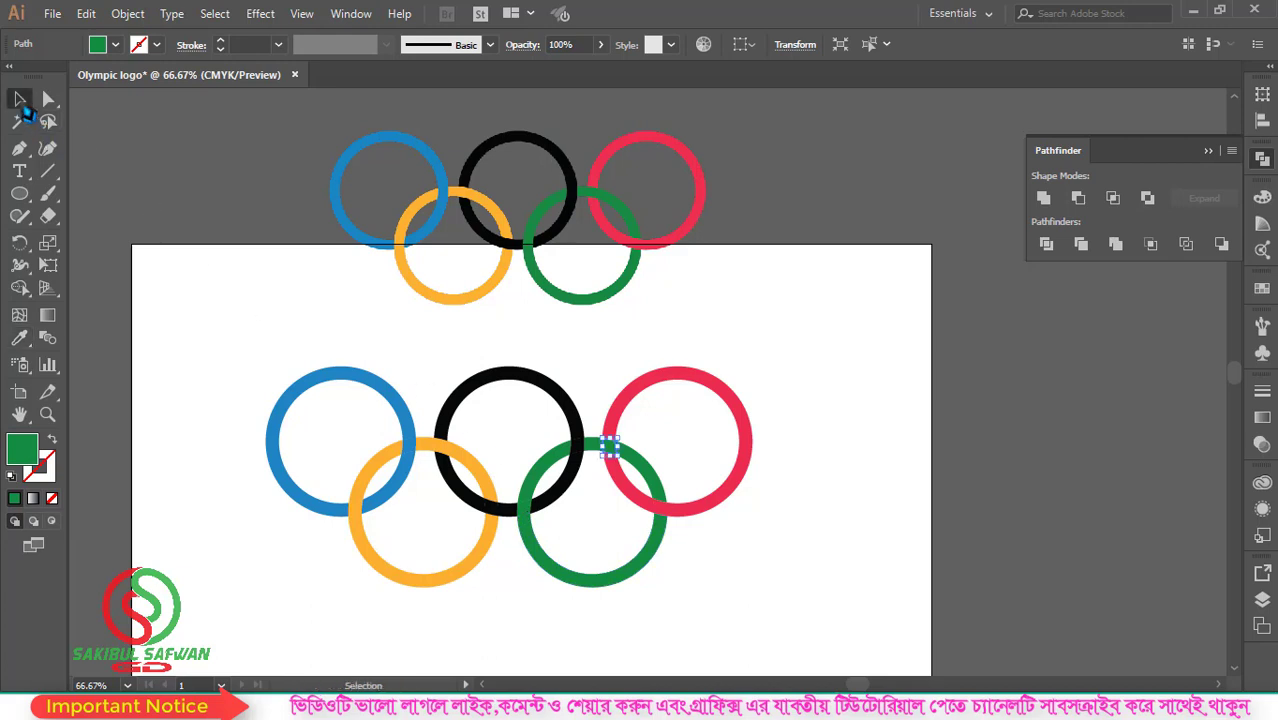
pyautogui.click(686, 459)
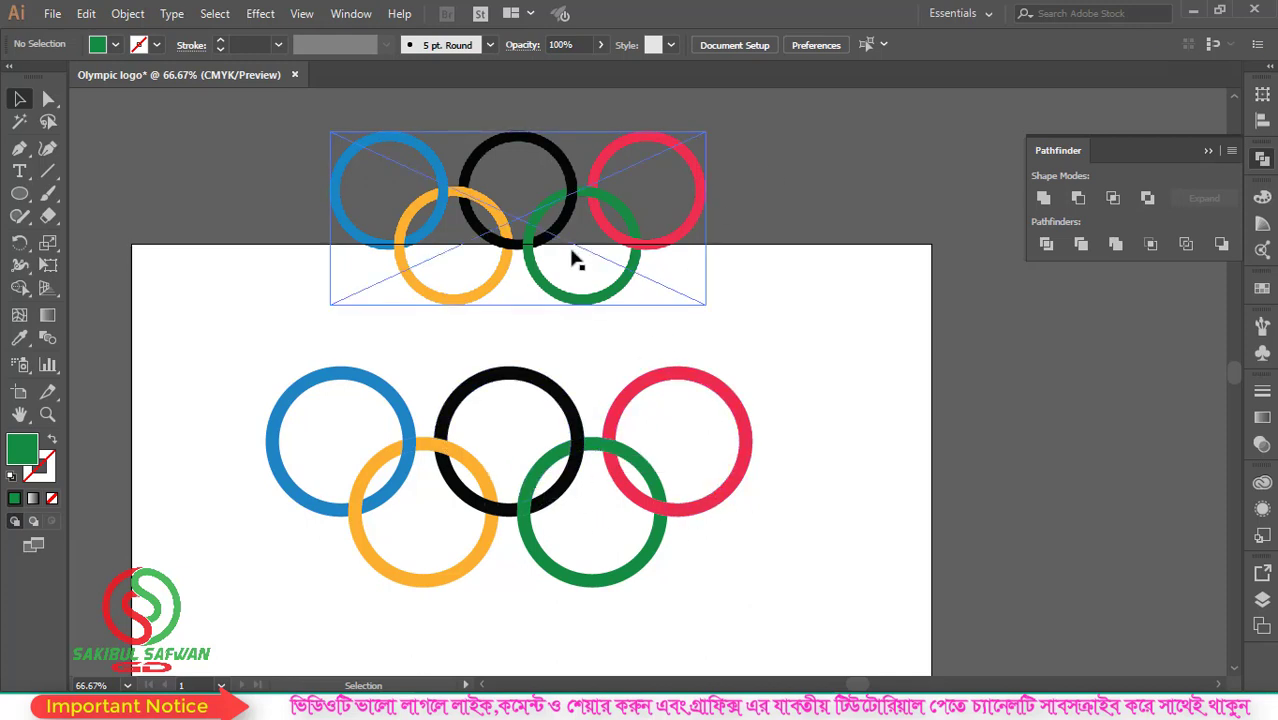
# Delete the linked reference image above the drawn rings.
pyautogui.click(560, 195)
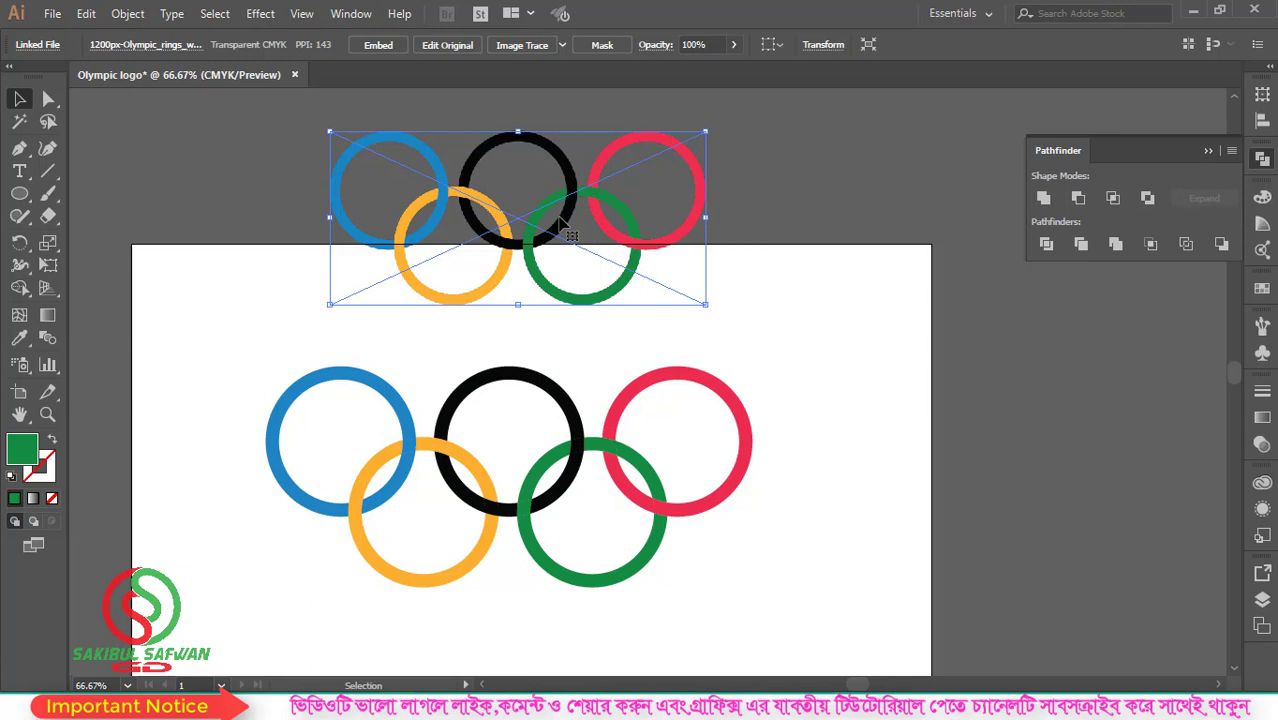
pyautogui.press('Delete')
pyautogui.scroll(-2, 580, 220)
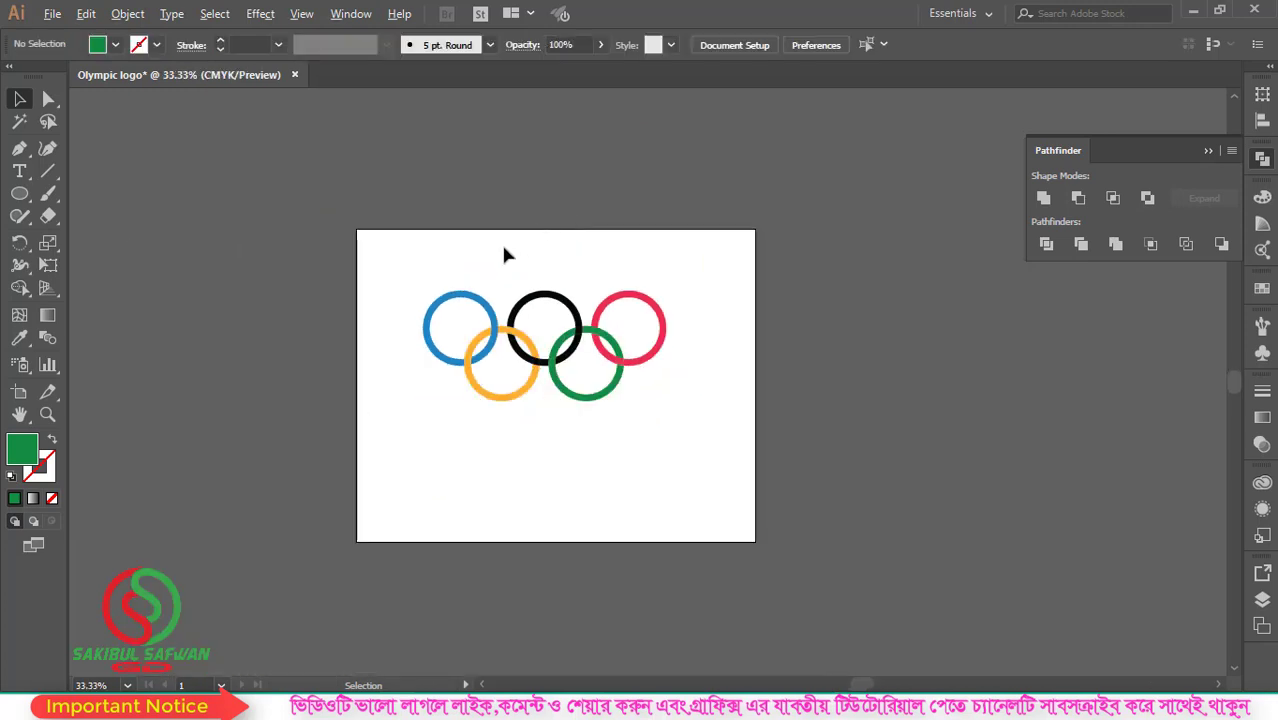
# Group all the ring pieces and scale the group down proportionally to about 80% of its size.
pyautogui.moveTo(390, 258); pyautogui.dragTo(707, 446)
pyautogui.rightClick(586, 320)
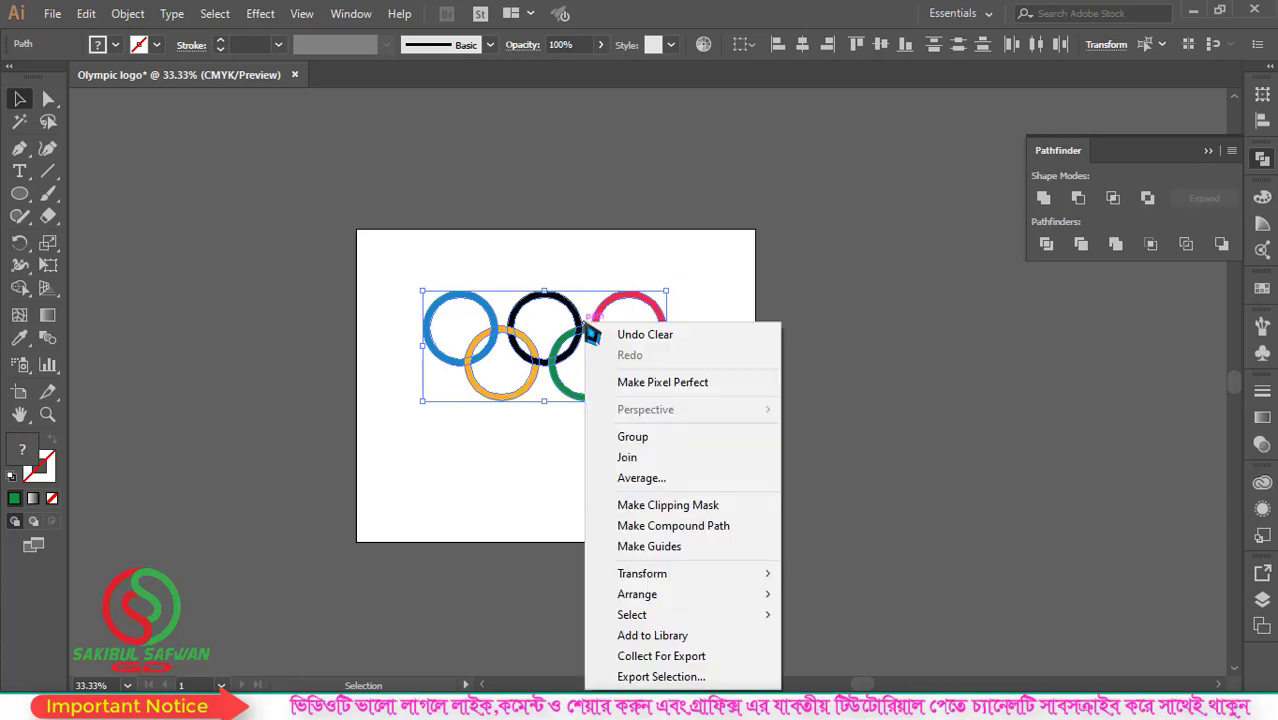
pyautogui.click(636, 440)
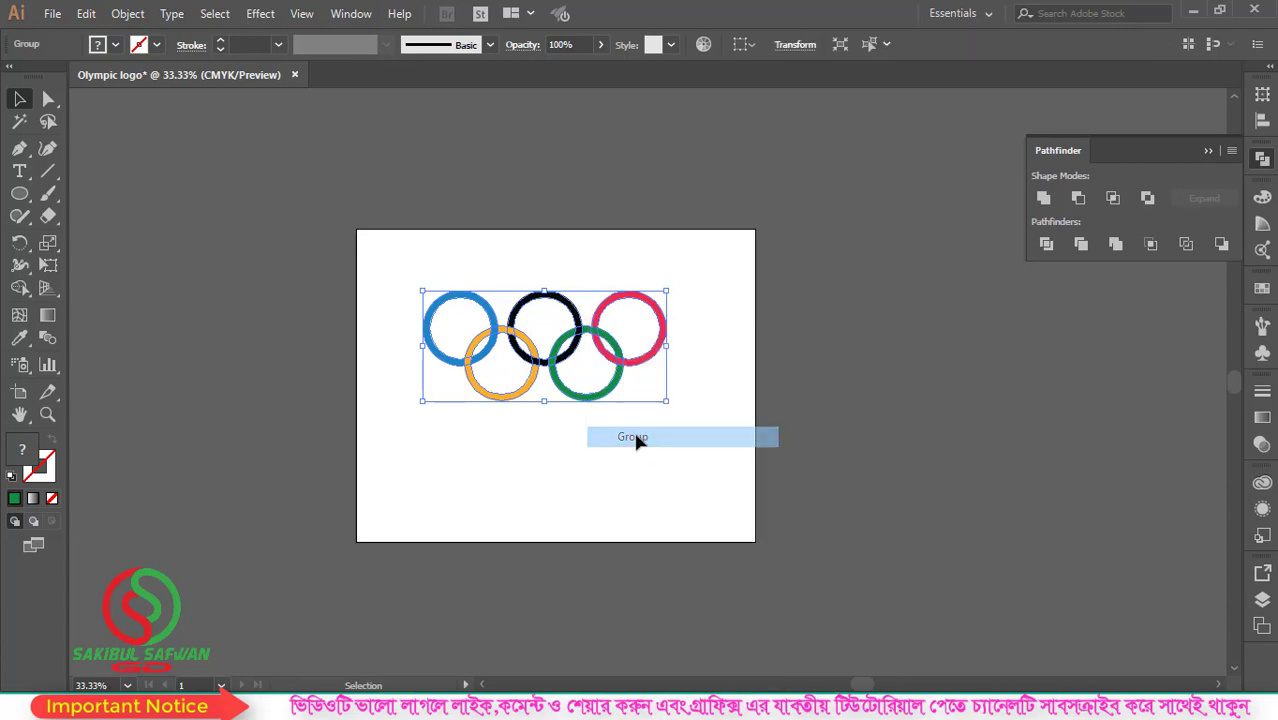
pyautogui.click(692, 331)
pyautogui.click(588, 334)
pyautogui.moveTo(667, 291); pyautogui.dragTo(642, 303)
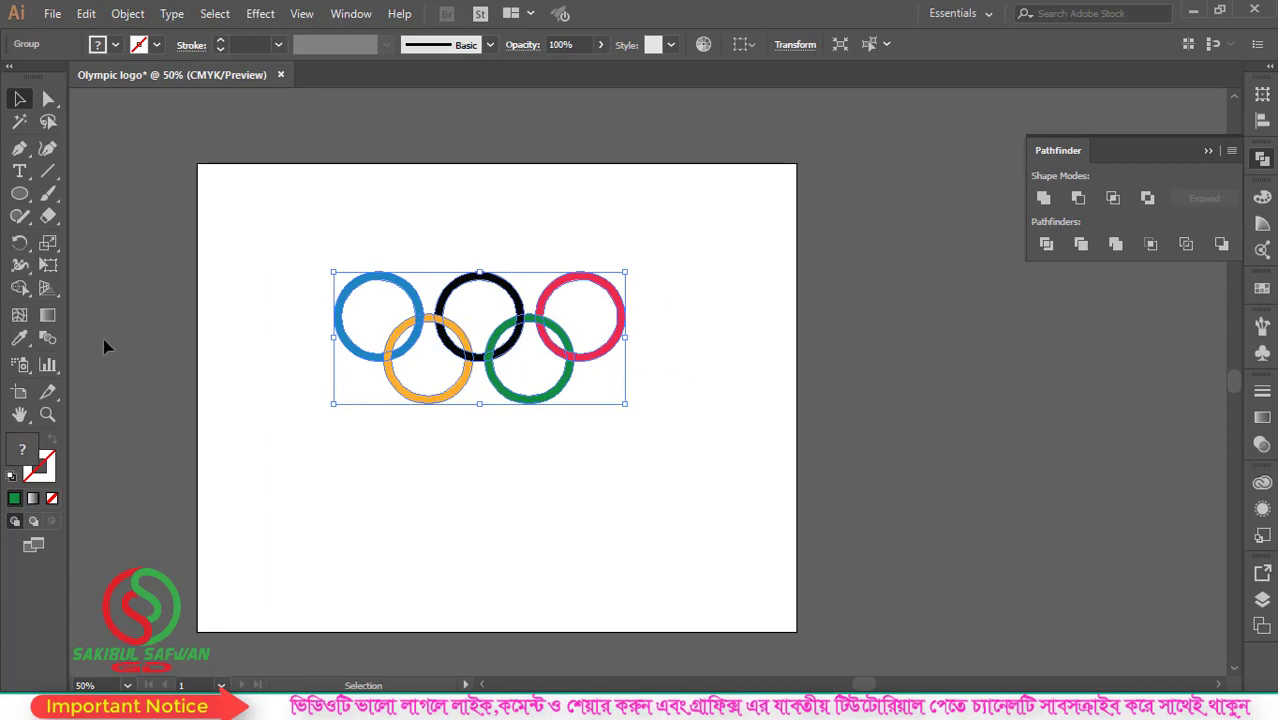
# Add the text "Olympic logo" at 72 pt below the rings.
pyautogui.click(19, 171)
pyautogui.click(80, 166)
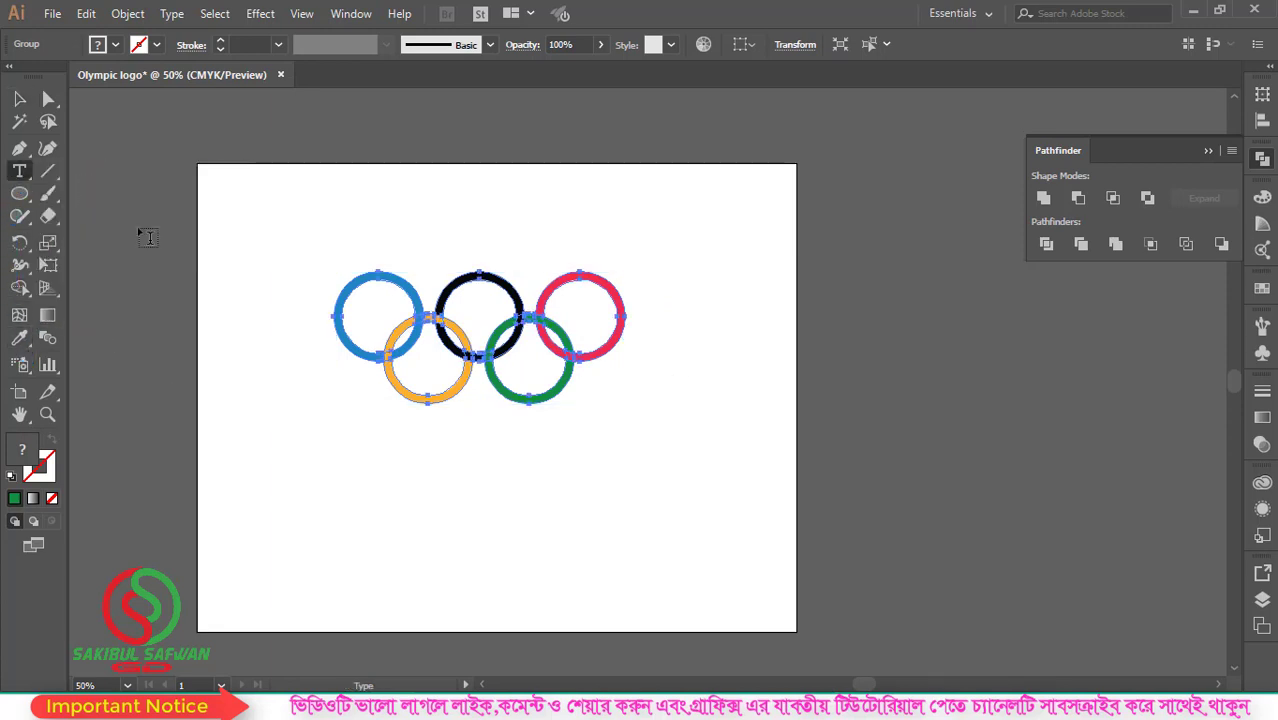
pyautogui.click(366, 456)
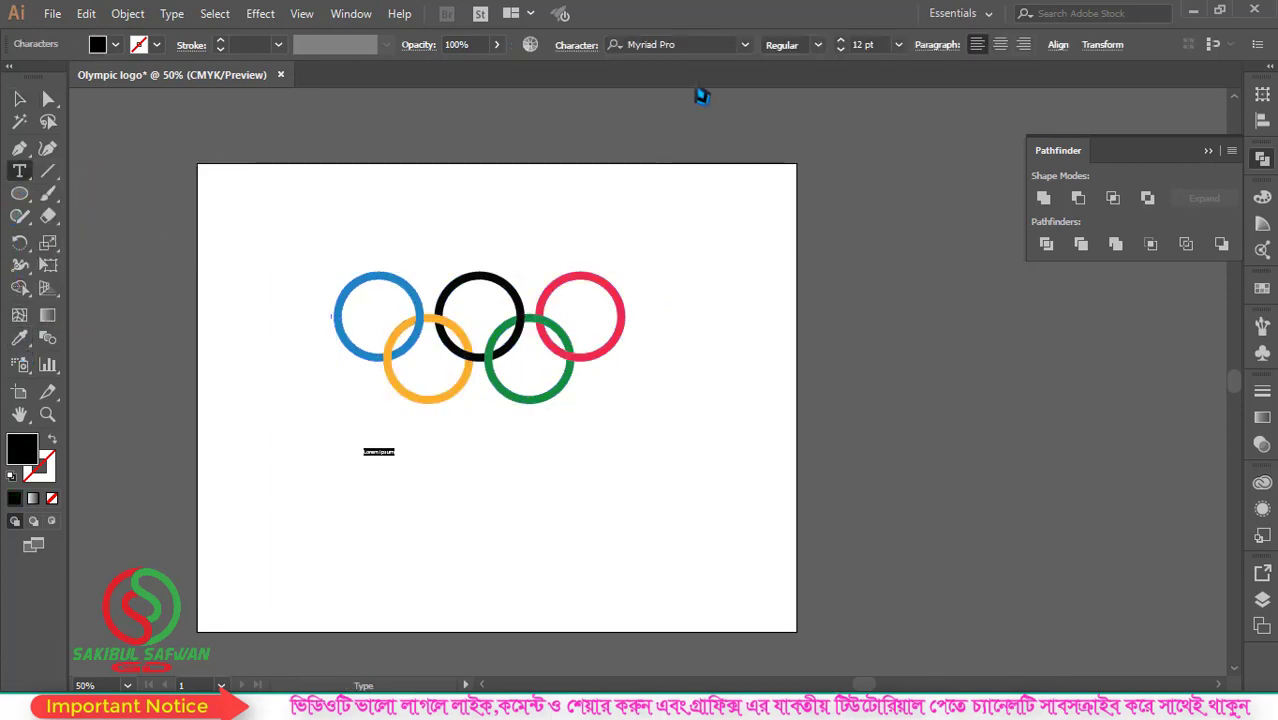
pyautogui.click(898, 44)
pyautogui.click(936, 374)
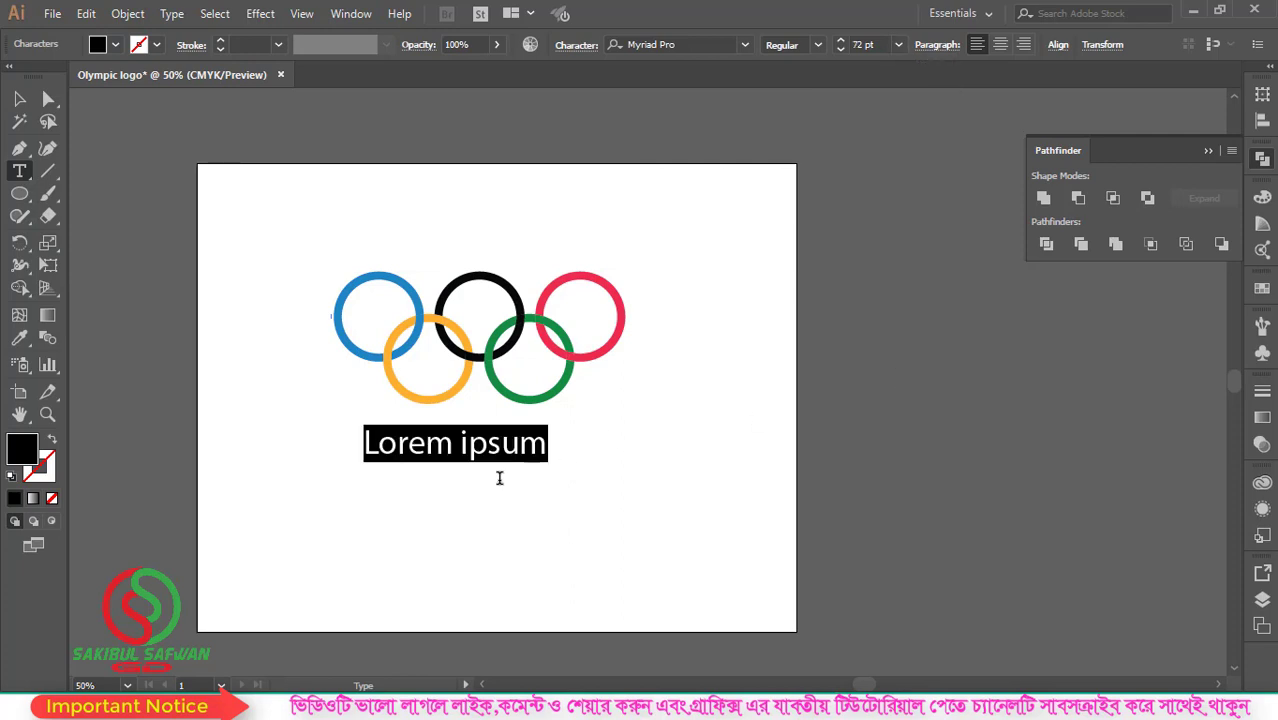
pyautogui.write('Olympic logo')
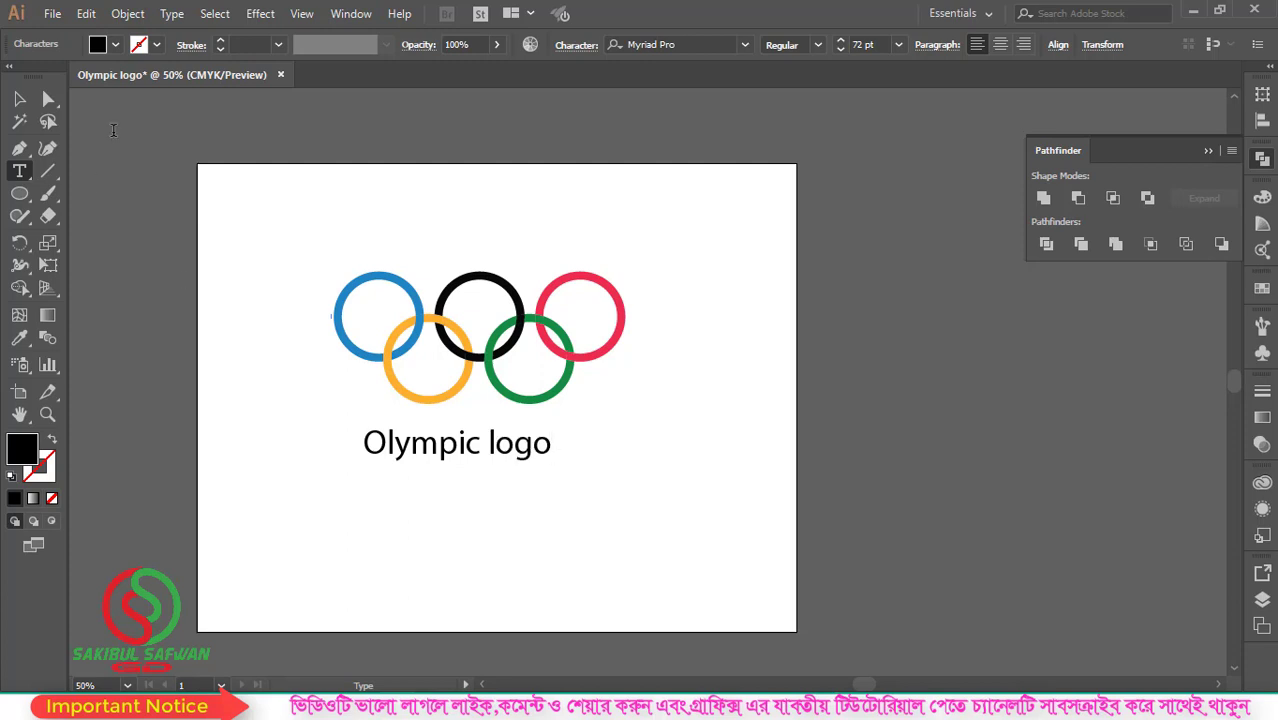
pyautogui.click(20, 99)
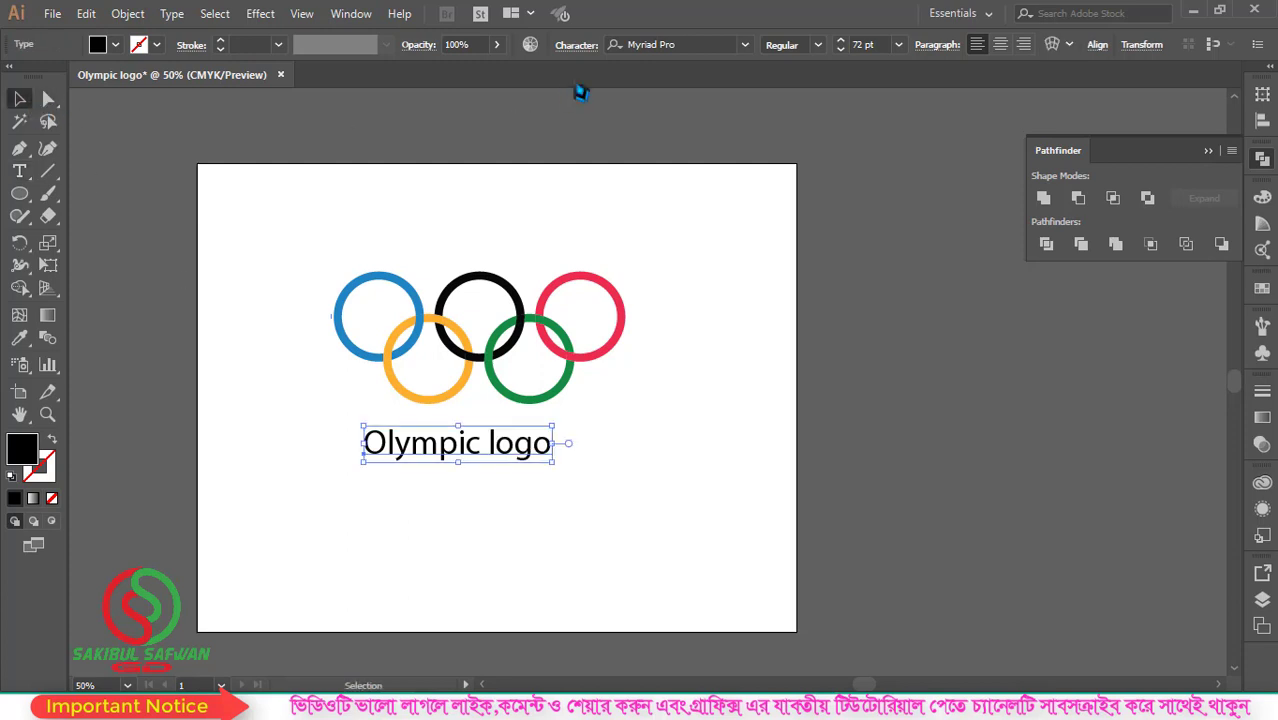
# Set the caption's font to Montserrat Medium and enlarge it proportionally to about 93.83 pt, spanning the width of the rings.
pyautogui.click(688, 44)
pyautogui.write('M')
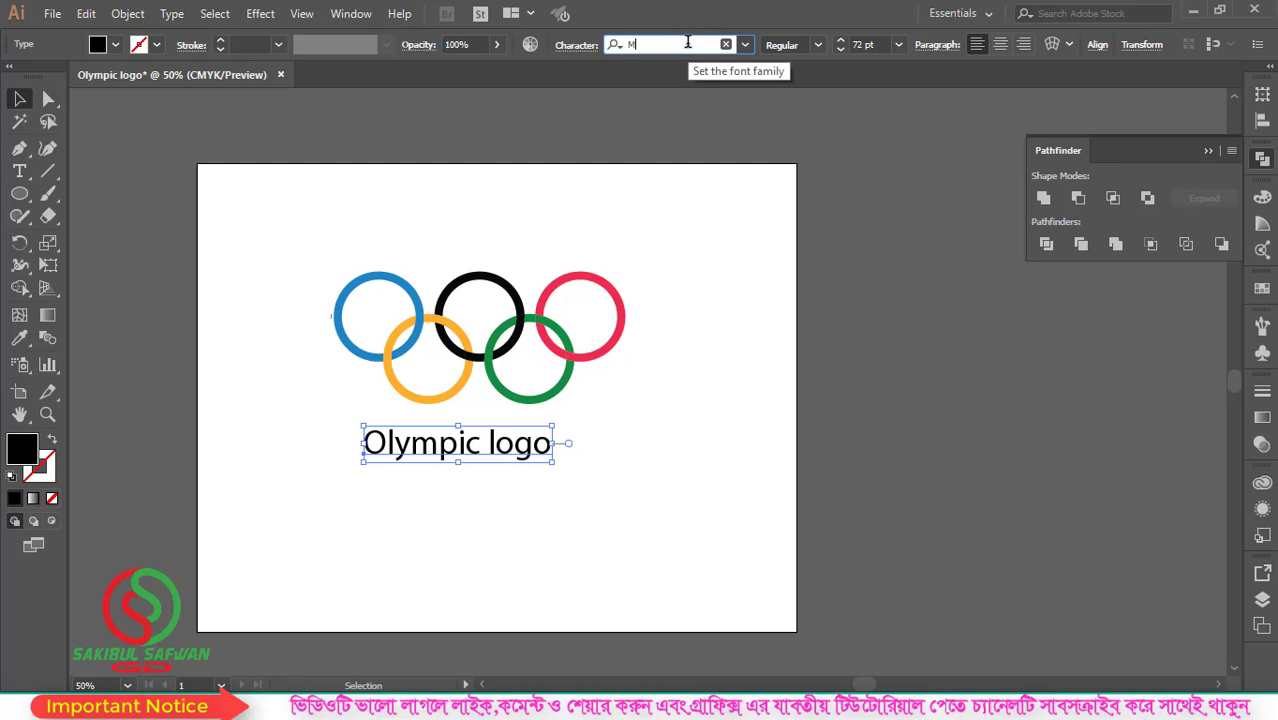
pyautogui.write('ont')
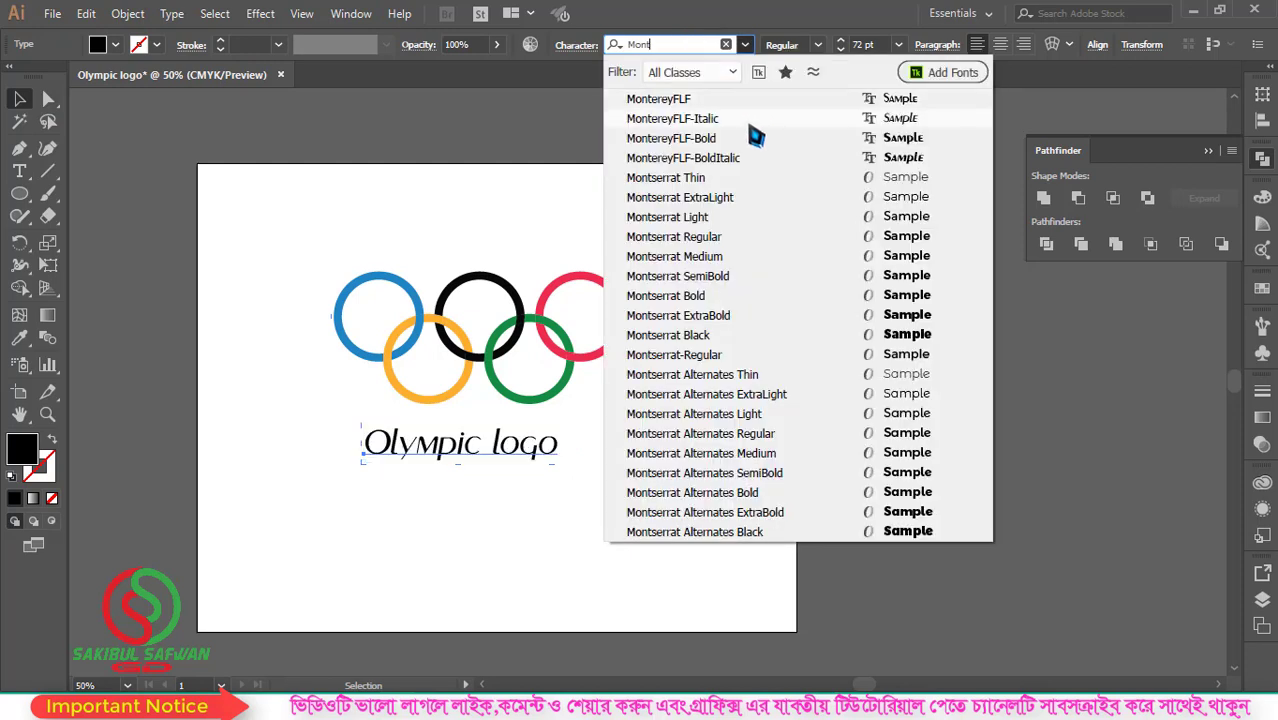
pyautogui.click(716, 258)
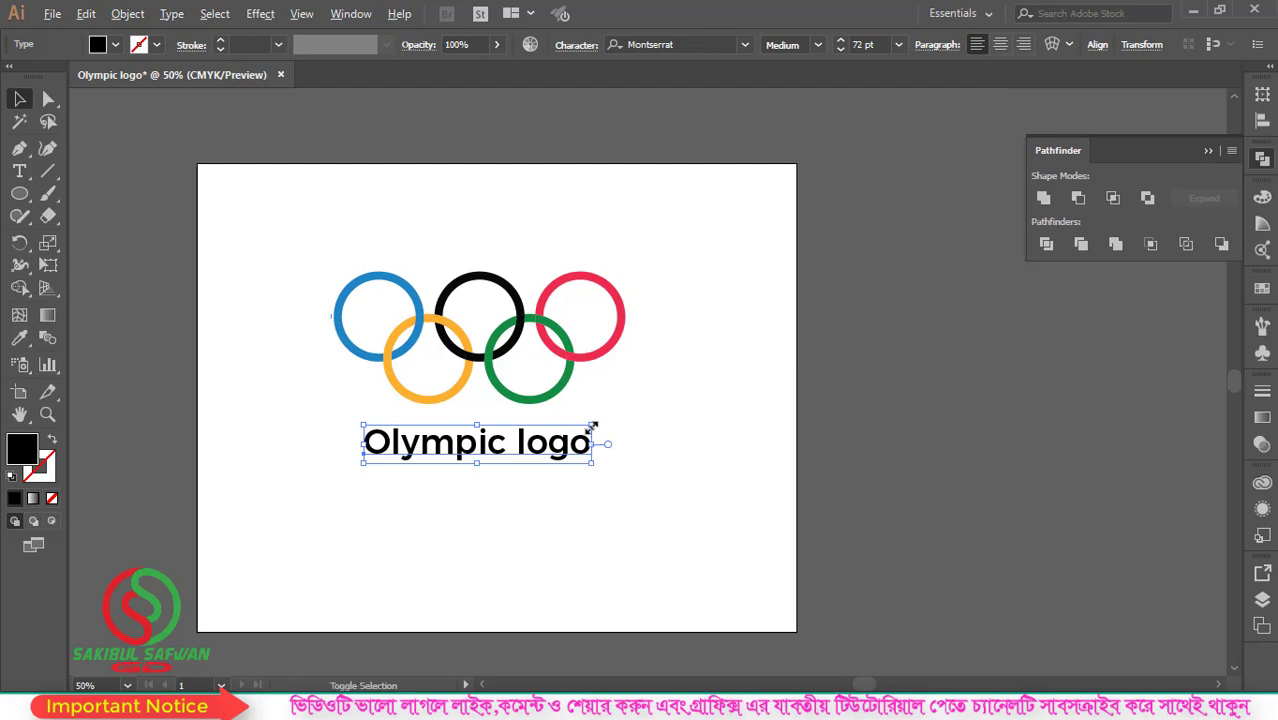
pyautogui.moveTo(592, 427); pyautogui.dragTo(626, 406)
pyautogui.click(678, 369)
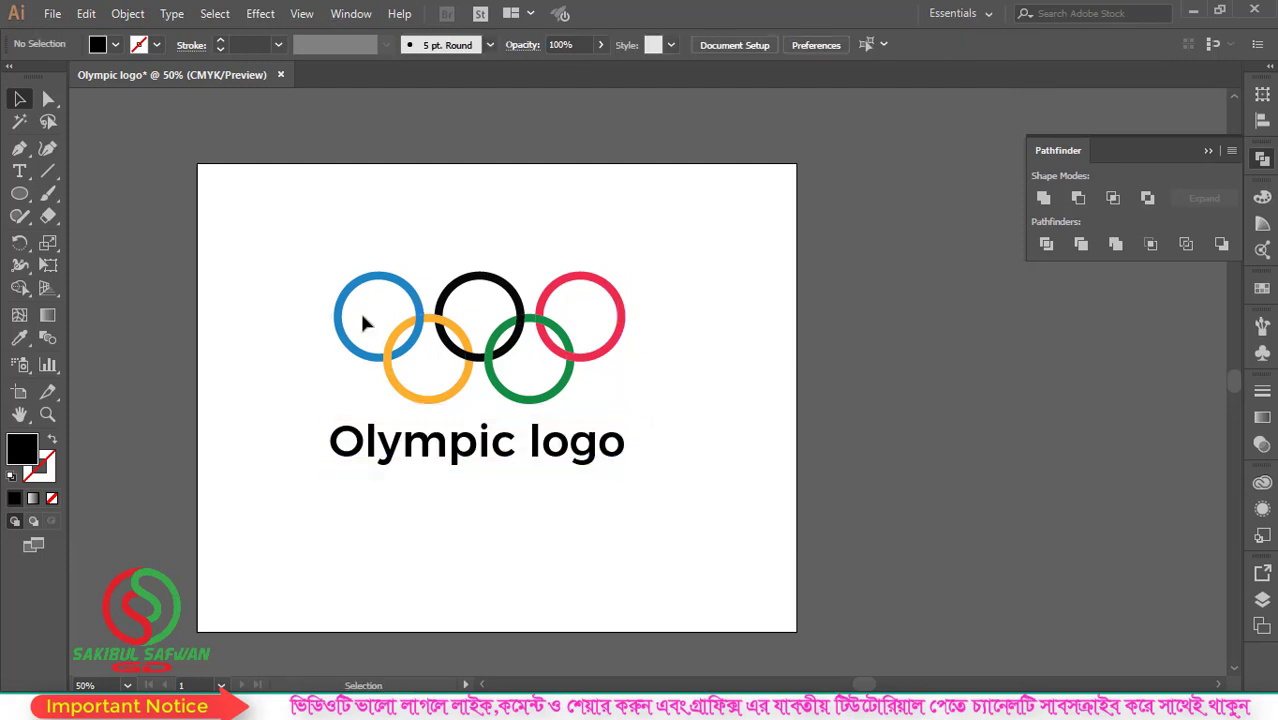
pyautogui.click(405, 460)
pyautogui.rightClick(396, 449)
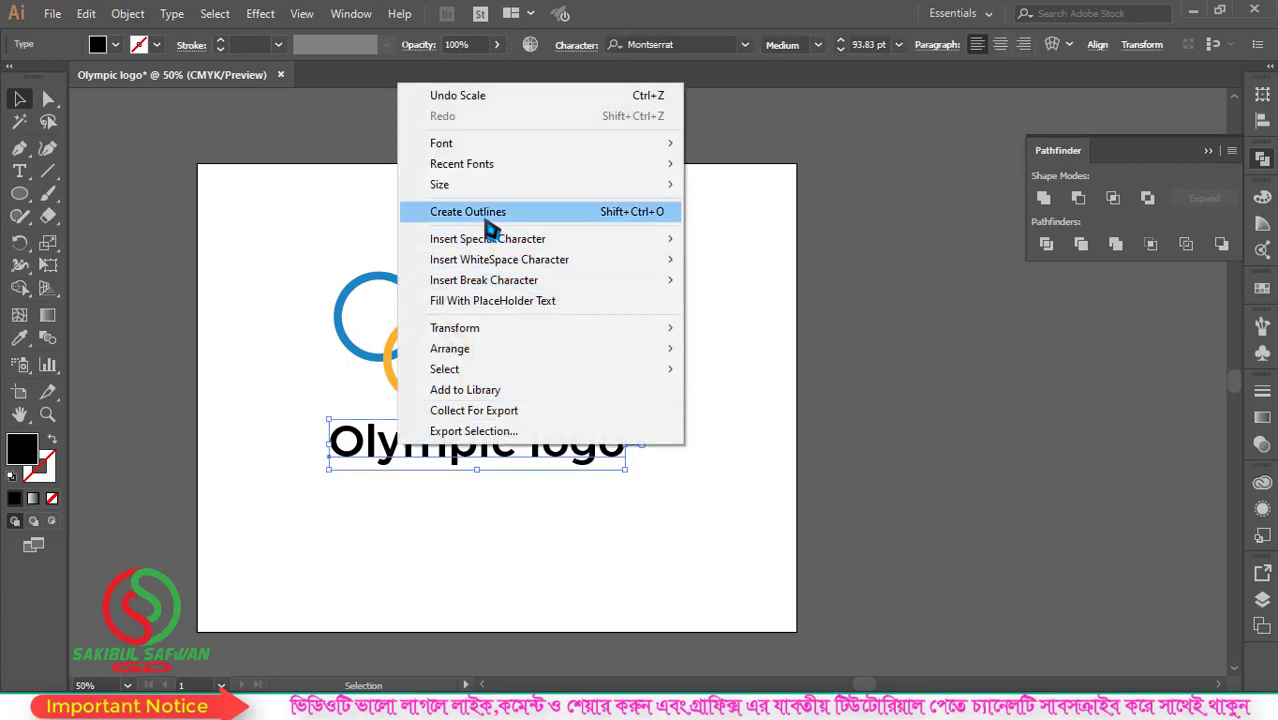
pyautogui.click(537, 481)
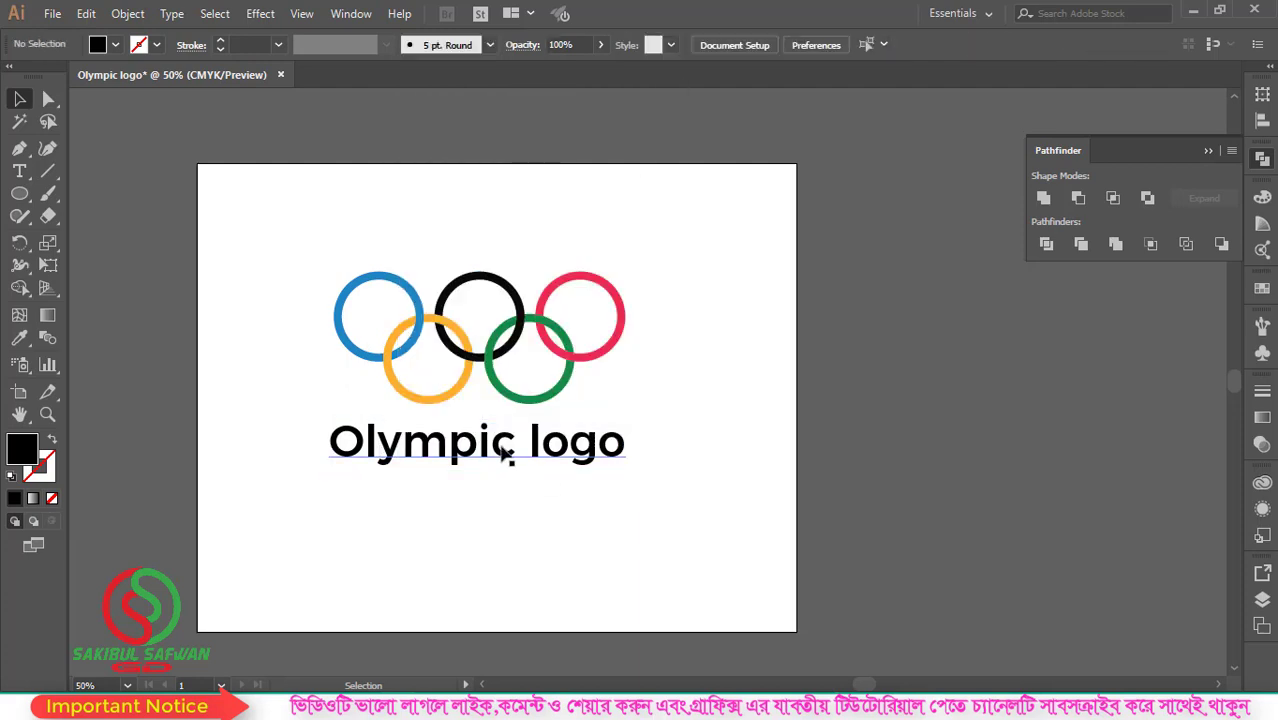
# Replace the caption text with "OLYMPIC LOGO" in capitals.
pyautogui.click(500, 455)
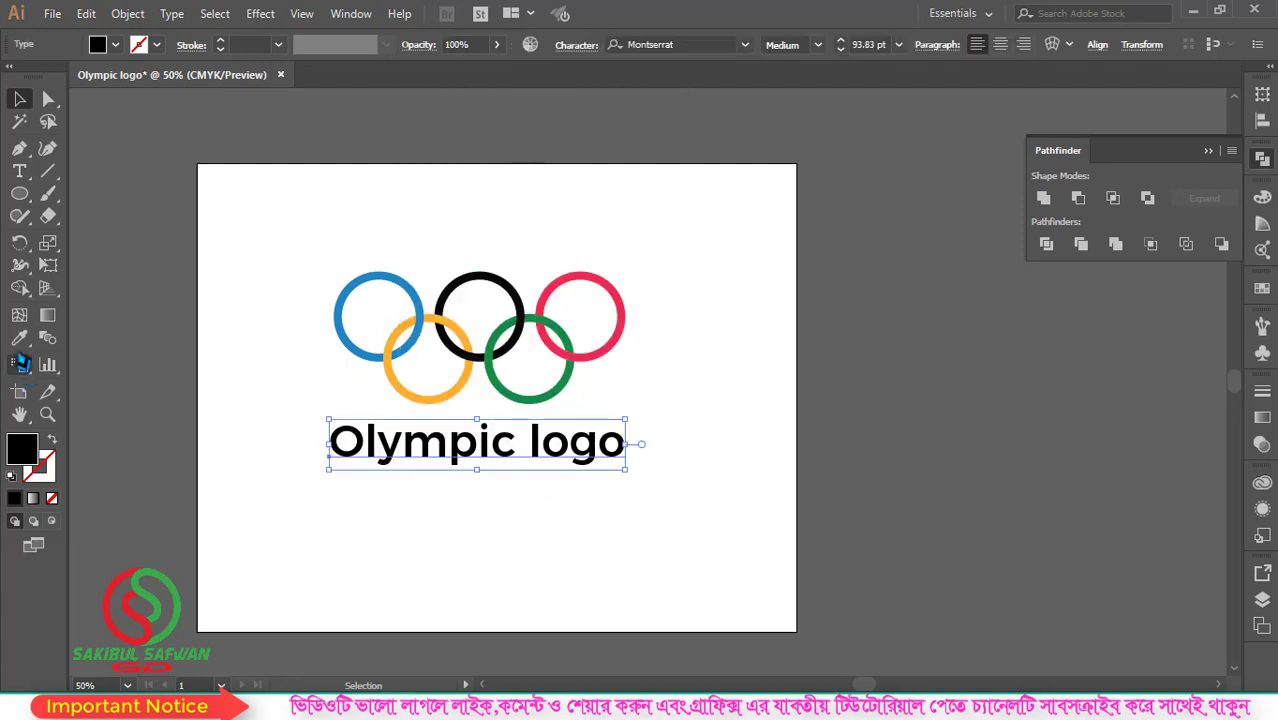
pyautogui.click(21, 178)
pyautogui.click(72, 179)
pyautogui.doubleClick(506, 459)
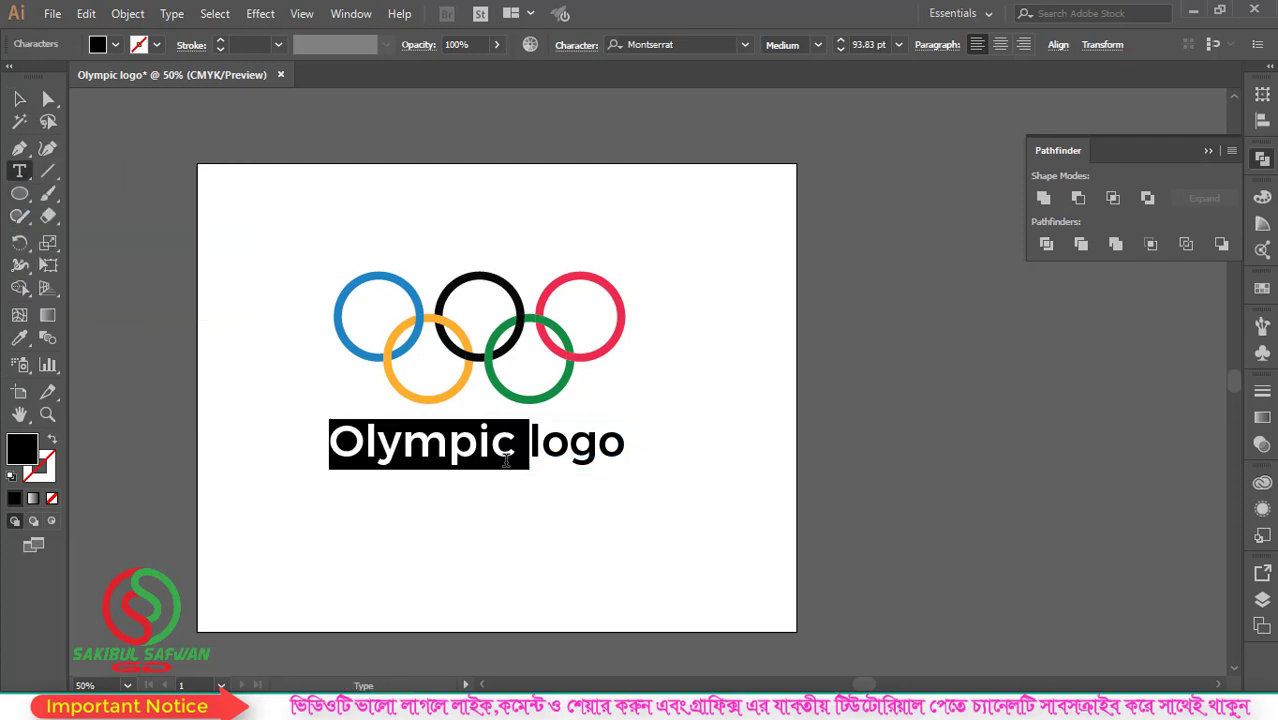
pyautogui.moveTo(363, 438); pyautogui.dragTo(673, 446)
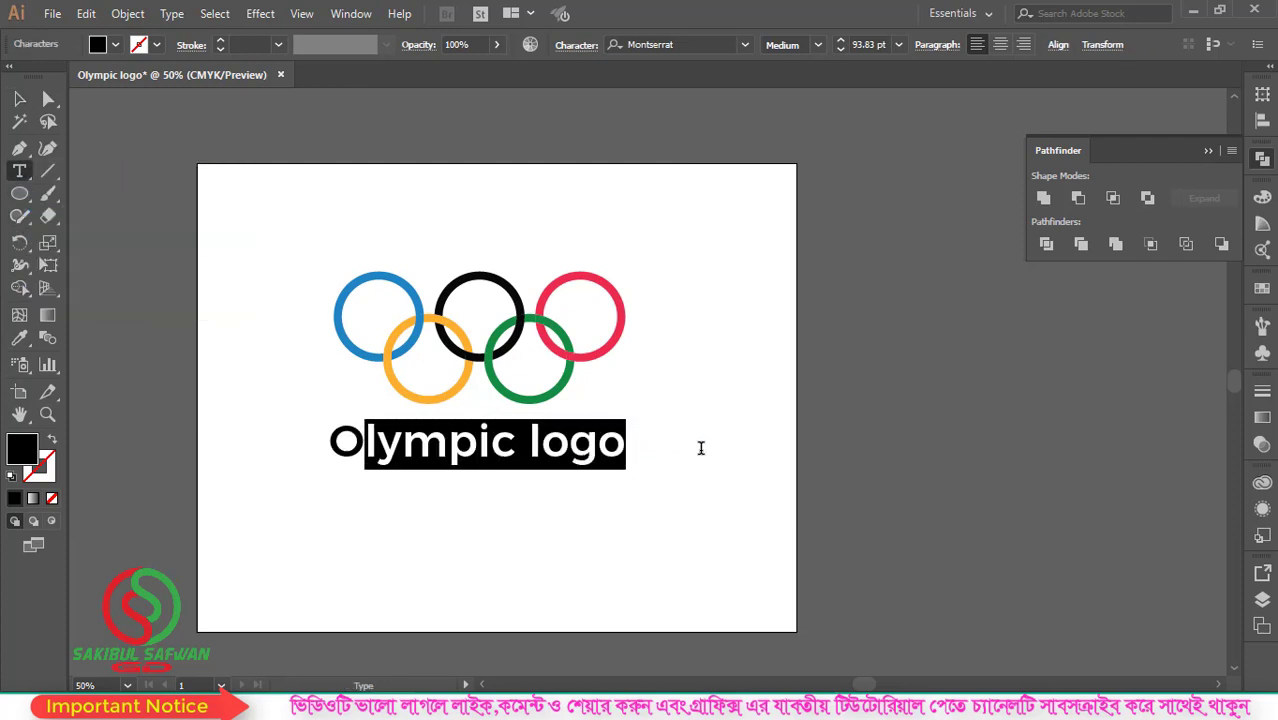
pyautogui.press('BackSpace')
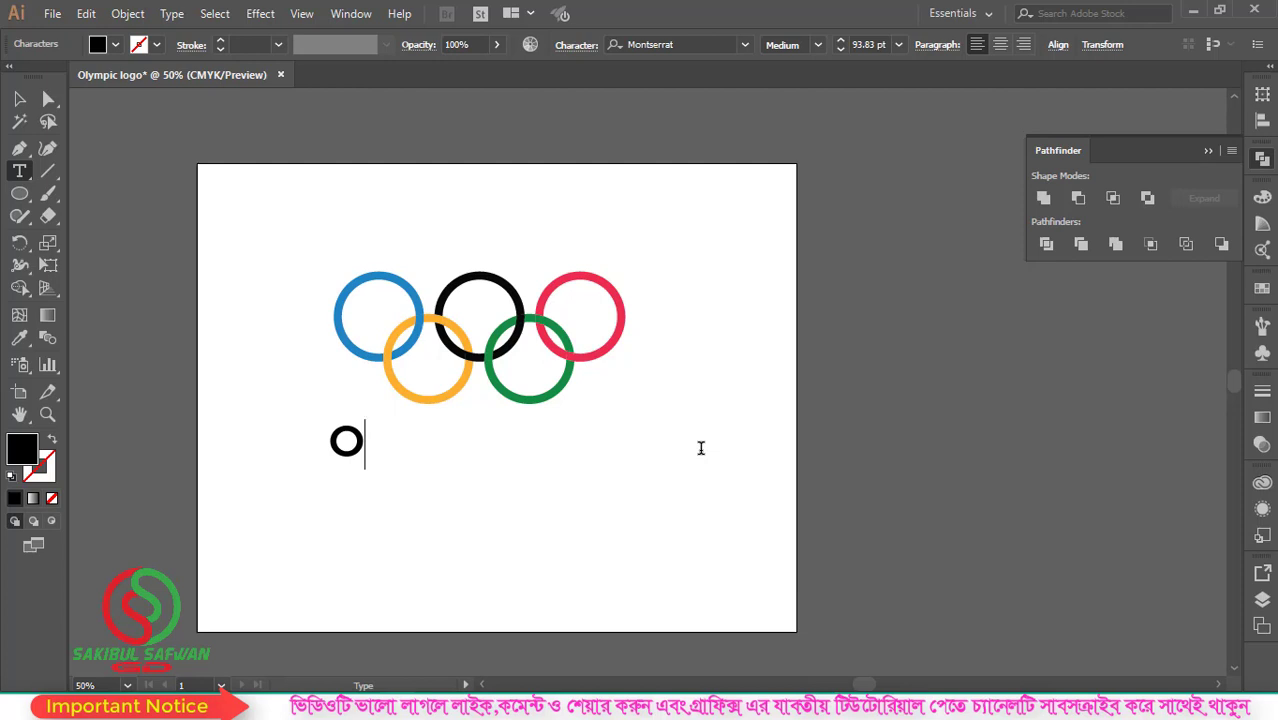
pyautogui.press('BackSpace')
pyautogui.write('OLYMPIC L')
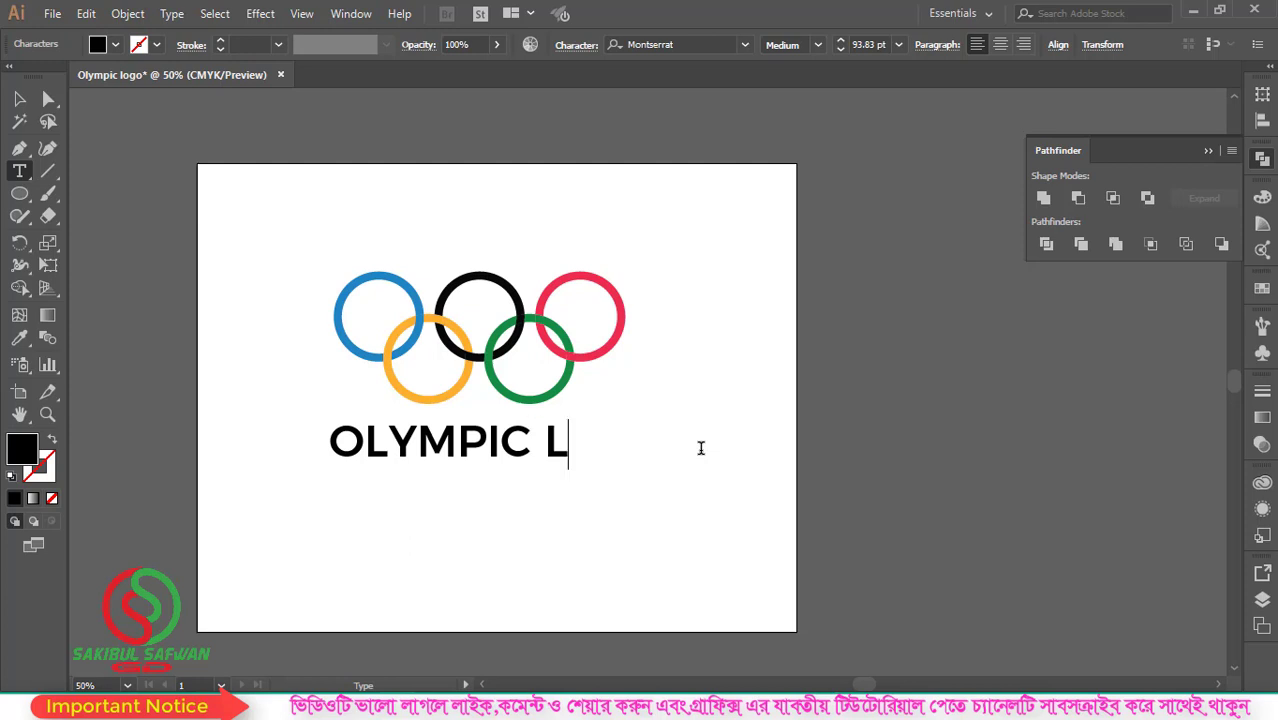
pyautogui.write('OGO')
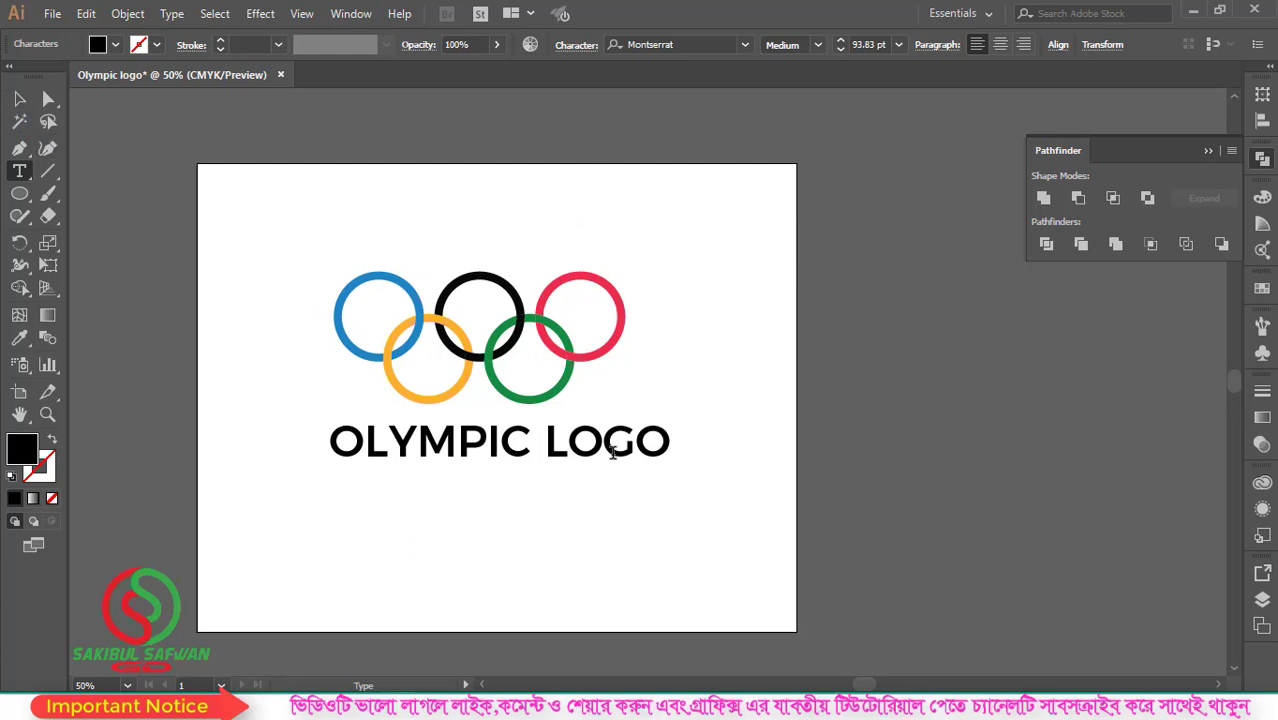
# Convert the "OLYMPIC LOGO" caption to outlines.
pyautogui.click(19, 99)
pyautogui.rightClick(516, 447)
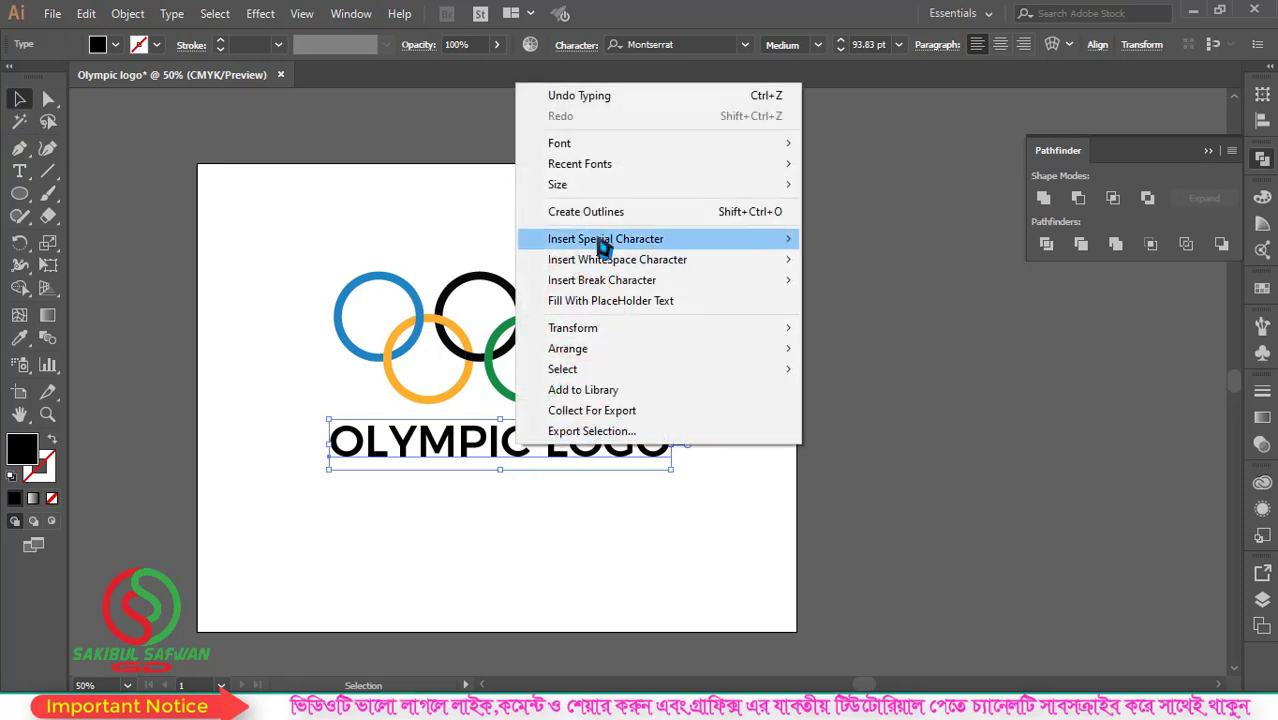
pyautogui.click(585, 212)
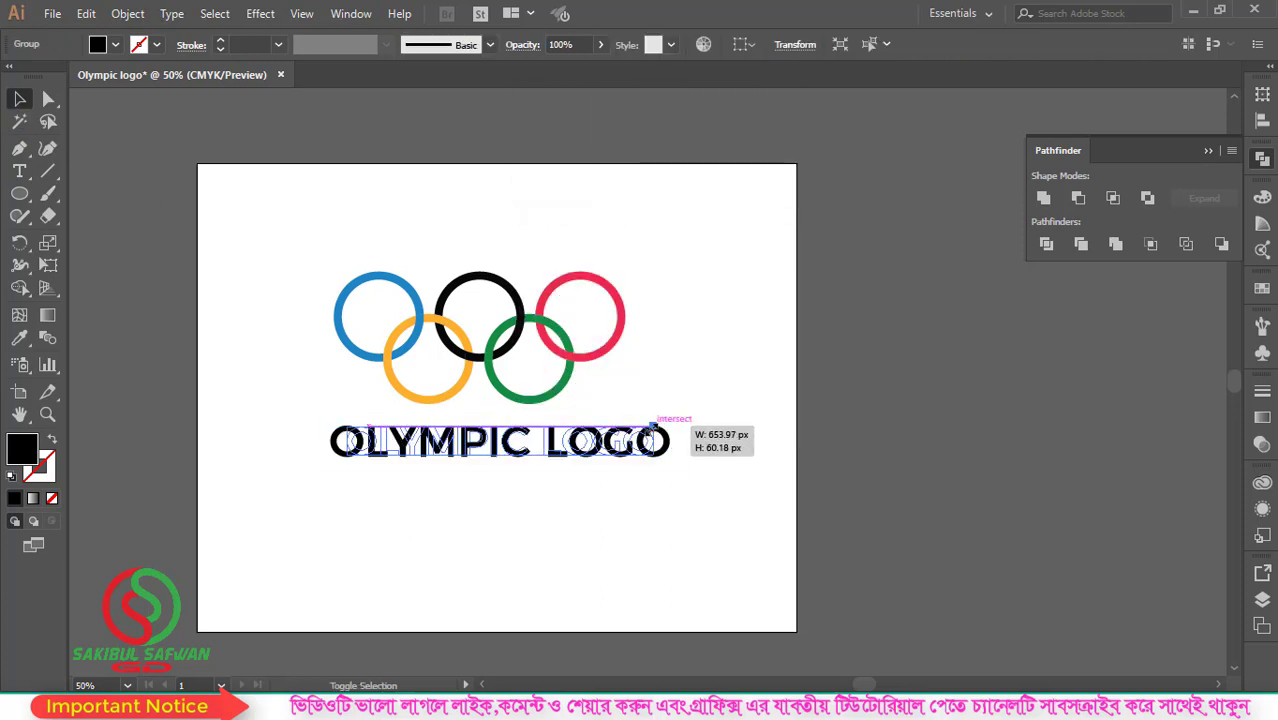
# Scale the outlined caption down to about 654 px wide and move it closer under the rings, aligned with the blue ring's outer edge.
pyautogui.moveTo(652, 427); pyautogui.dragTo(654, 427)
pyautogui.click(688, 367)
pyautogui.scroll(2, 473, 310)
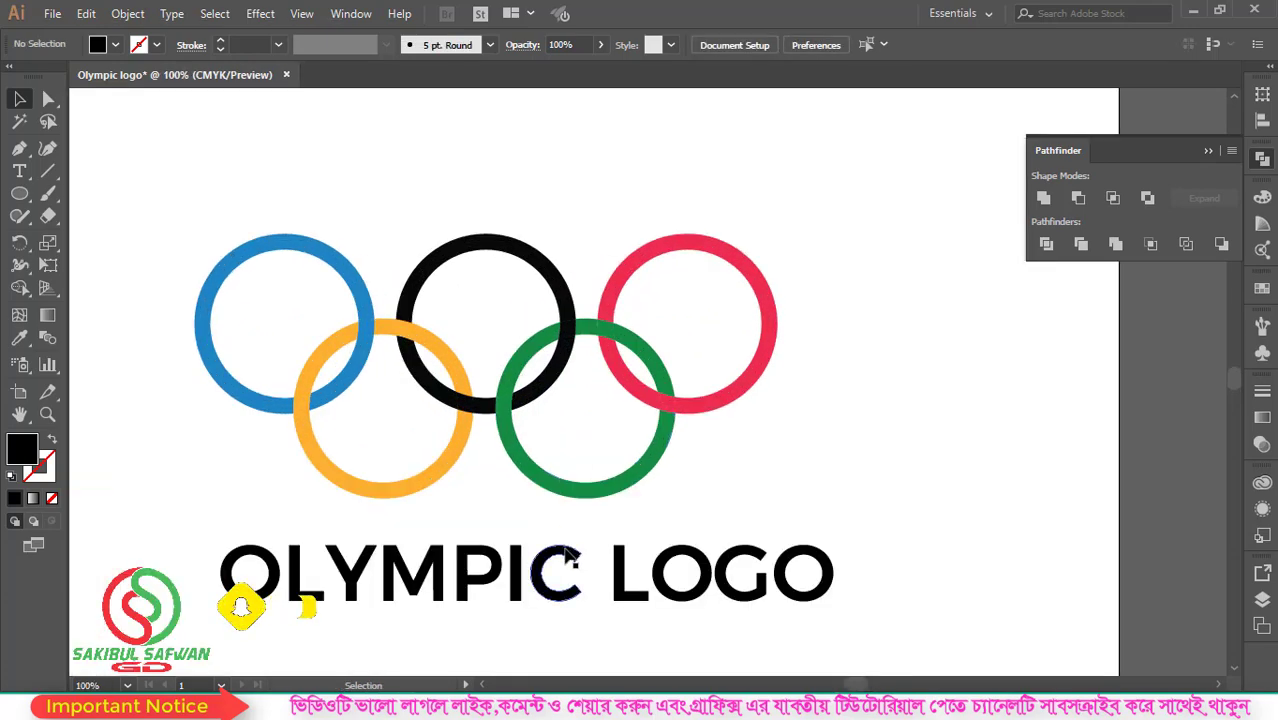
pyautogui.moveTo(566, 556); pyautogui.dragTo(536, 522)
pyautogui.click(780, 447)
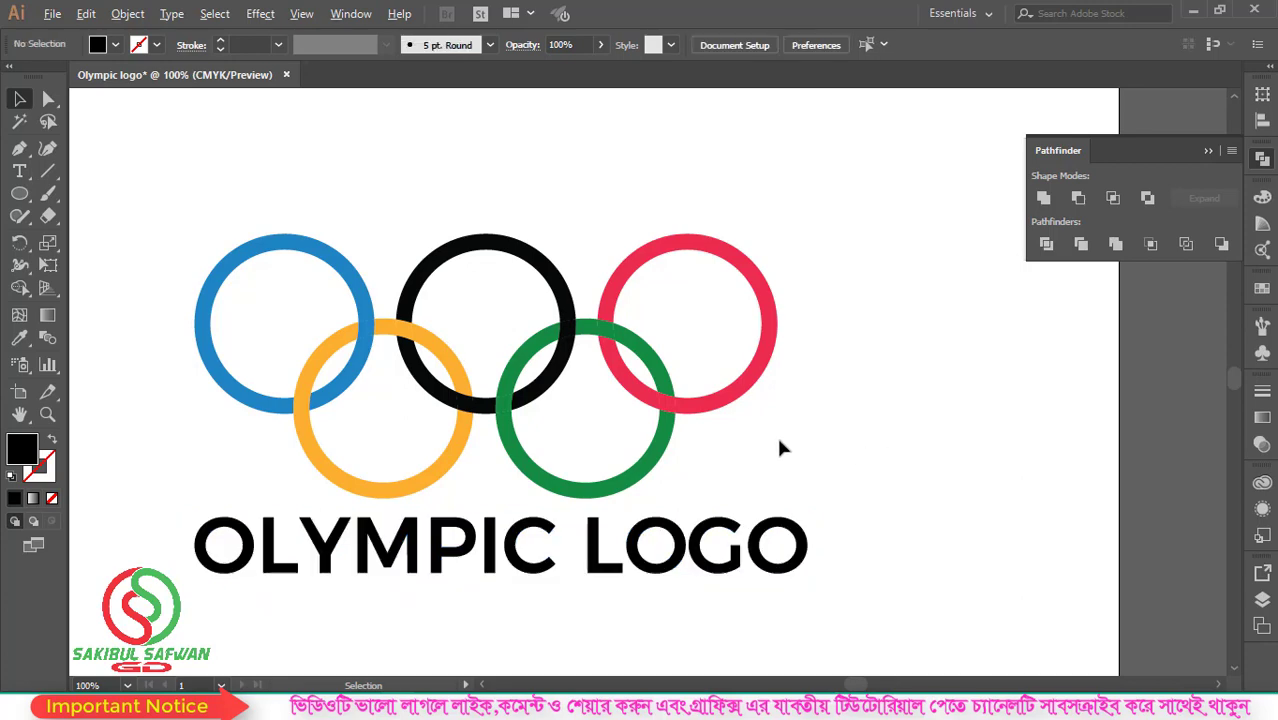
# Shrink the outlined caption slightly so its width matches the row of rings.
pyautogui.scroll(-1, 780, 447)
pyautogui.click(797, 512)
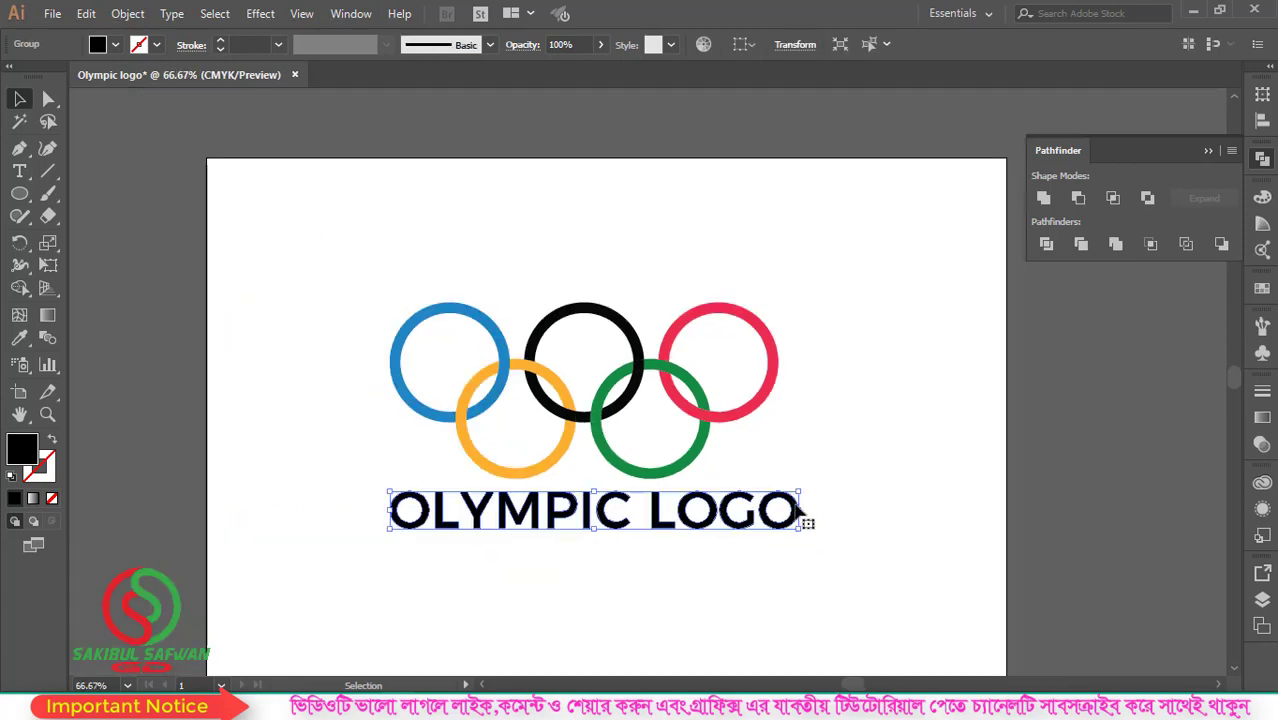
pyautogui.moveTo(803, 513); pyautogui.dragTo(790, 531)
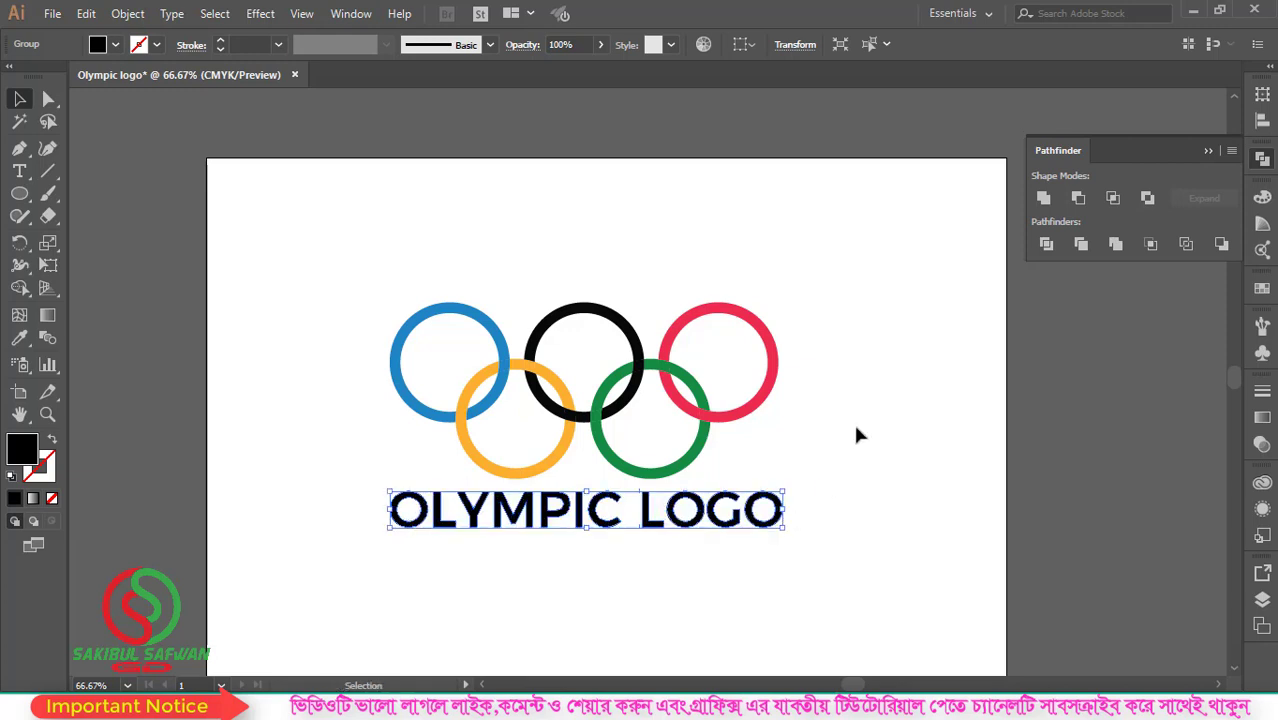
pyautogui.click(853, 421)
# Recolour only the letters of "LOGO" with the red sampled from the red ring.
pyautogui.scroll(-1, 628, 471)
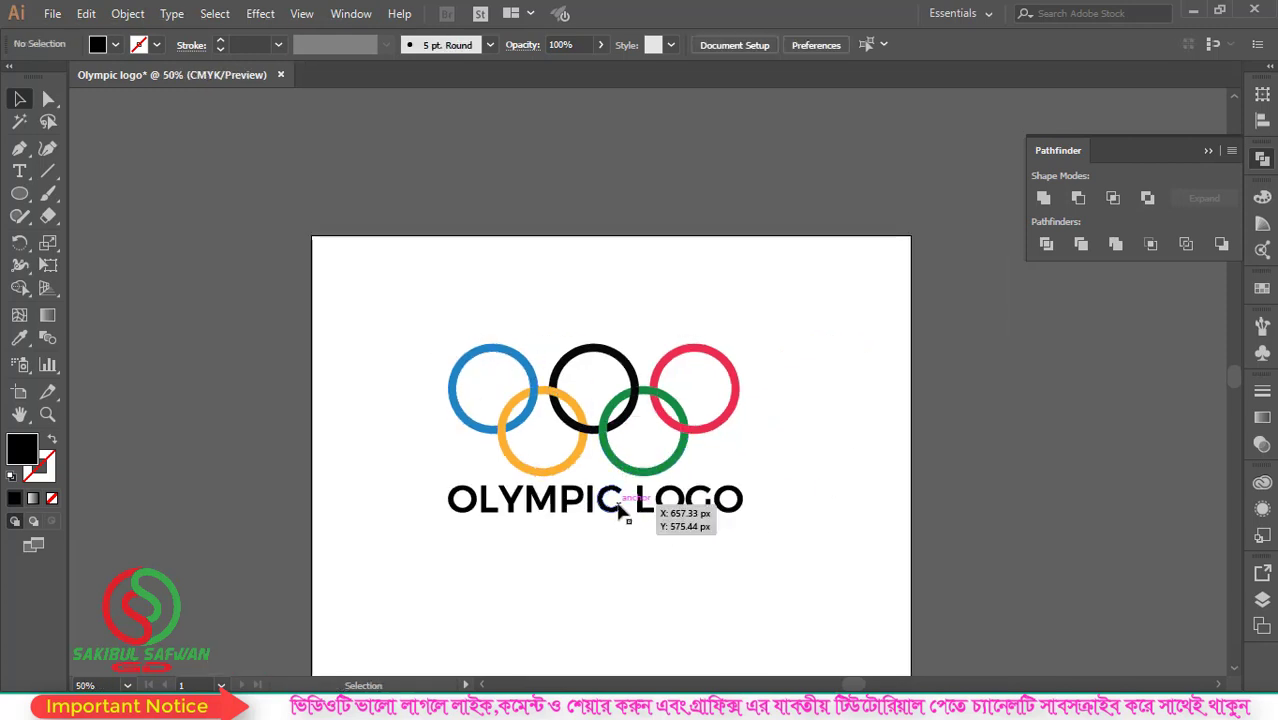
pyautogui.scroll(1, 721, 519)
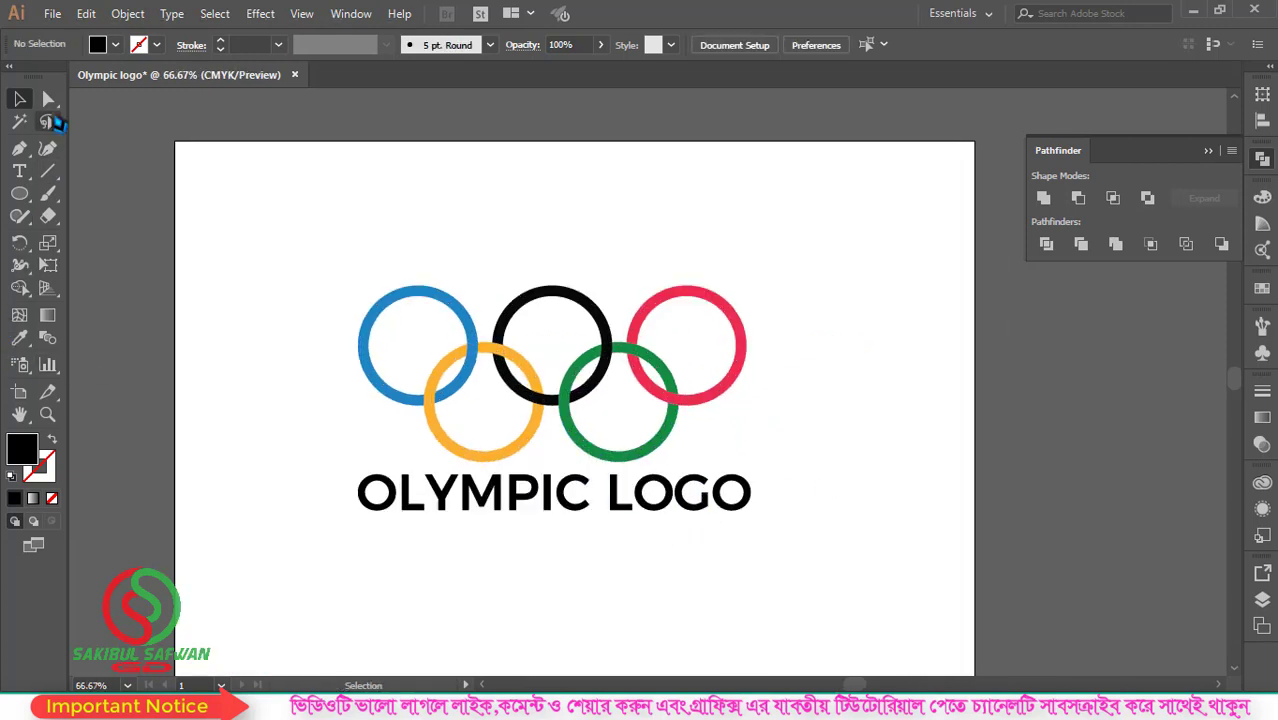
pyautogui.rightClick(53, 104)
pyautogui.click(125, 102)
pyautogui.moveTo(767, 463); pyautogui.dragTo(598, 532)
pyautogui.click(19, 338)
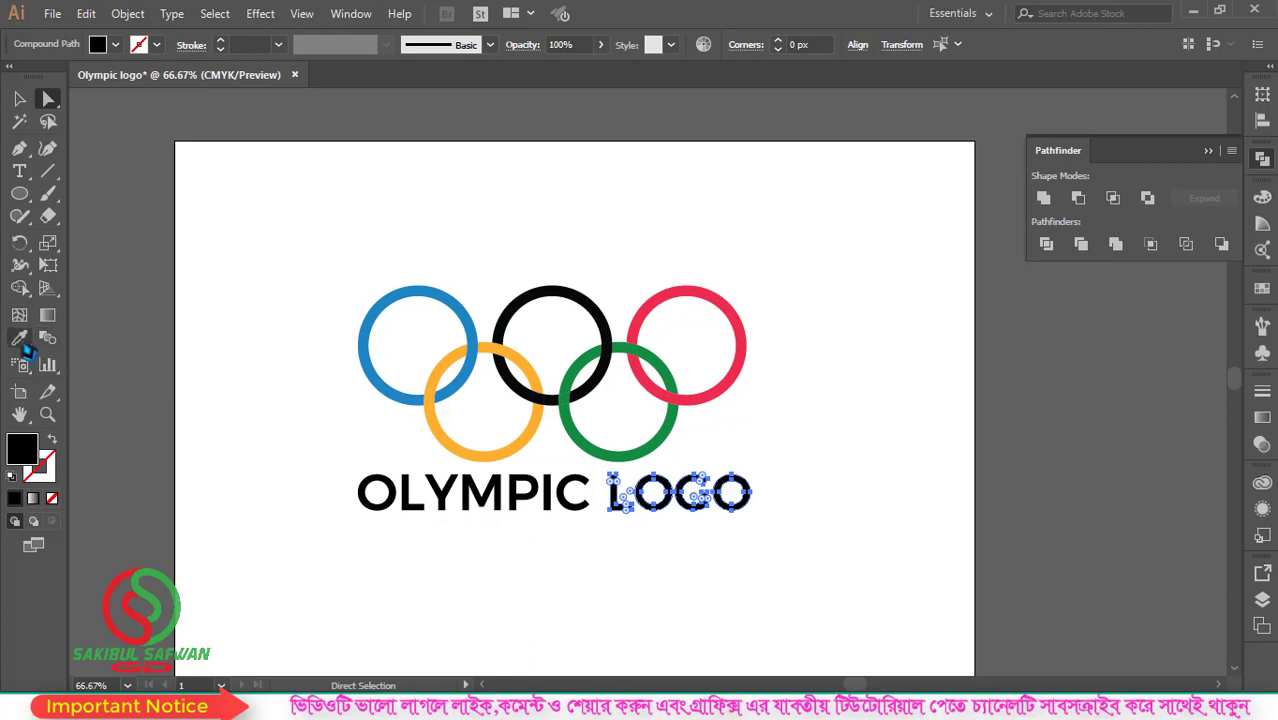
pyautogui.click(667, 297)
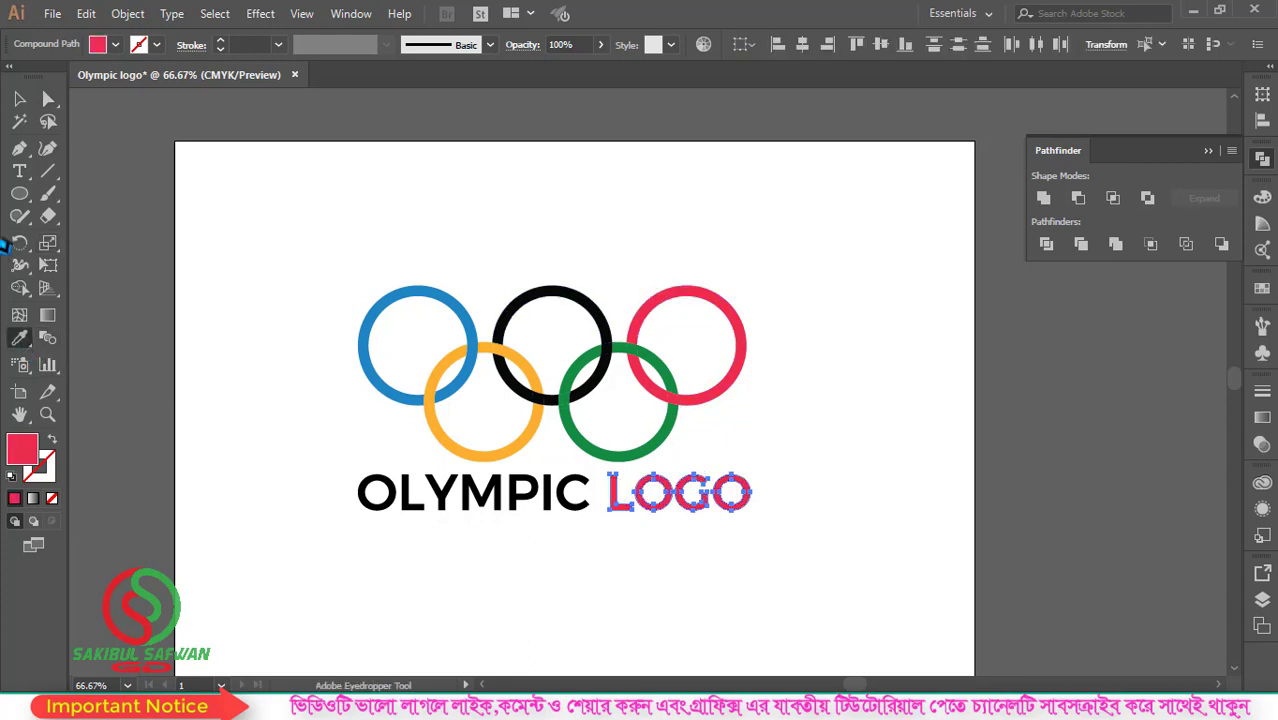
pyautogui.click(21, 101)
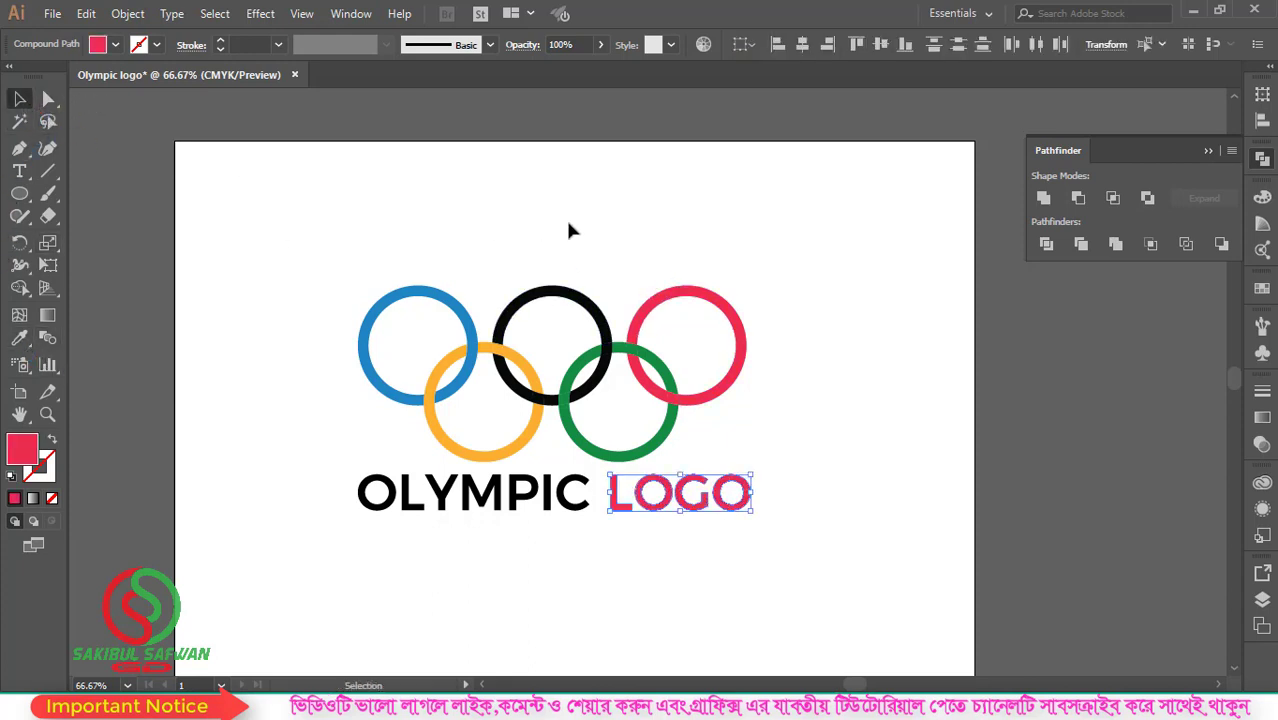
pyautogui.click(567, 220)
# Group the rings and the caption together.
pyautogui.scroll(-2, 398, 344)
pyautogui.moveTo(346, 293); pyautogui.dragTo(634, 452)
pyautogui.rightClick(507, 362)
pyautogui.click(555, 476)
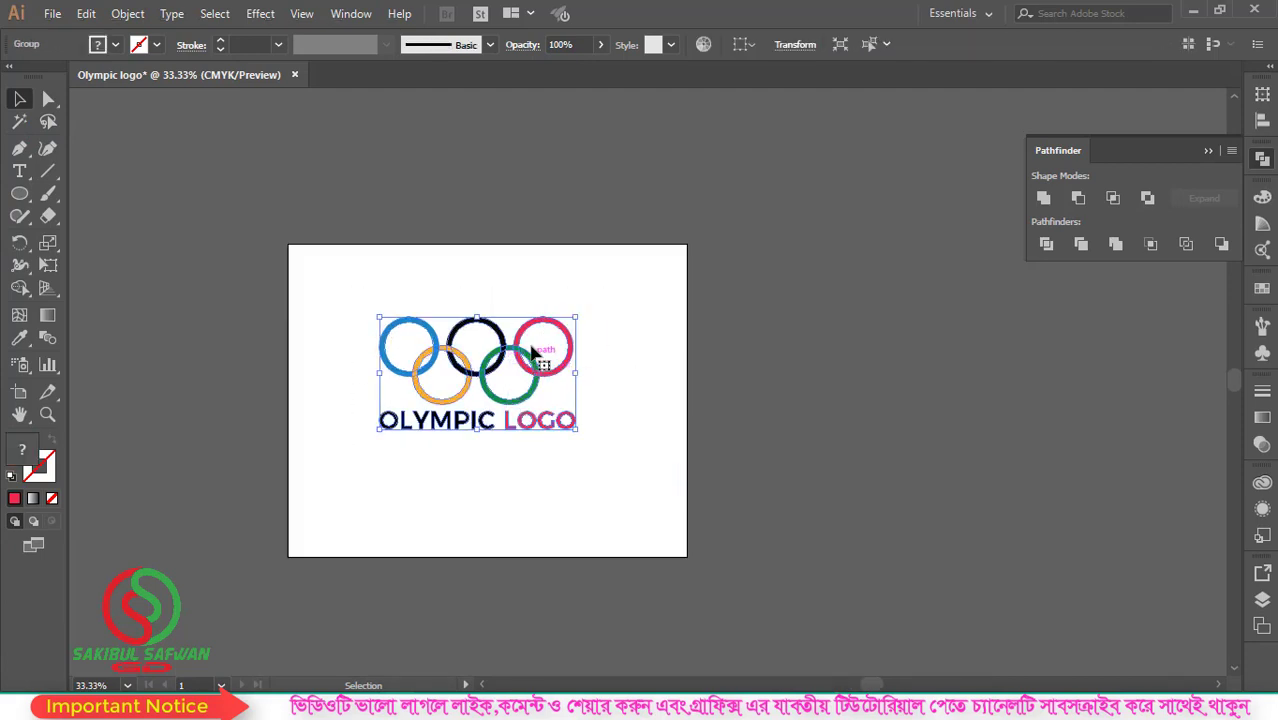
# Centre the logo group horizontally and vertically on the artboard and enlarge it slightly about its centre.
pyautogui.click(748, 45)
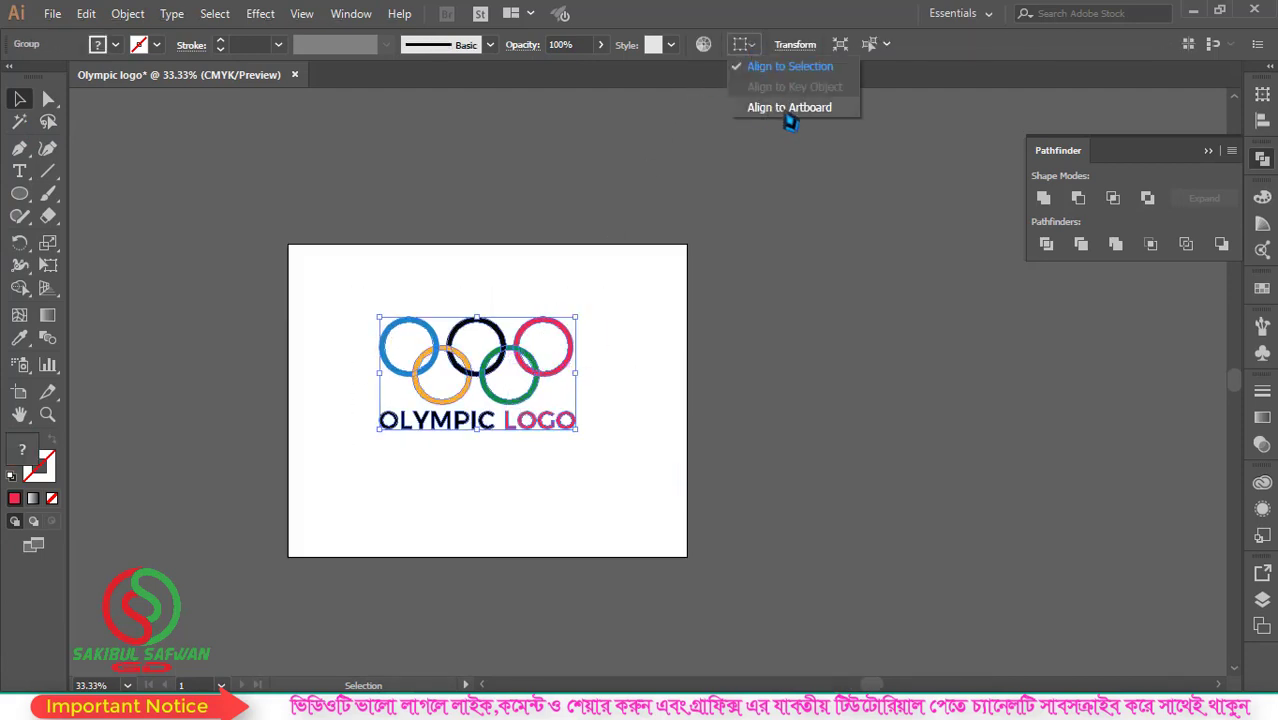
pyautogui.click(779, 107)
pyautogui.click(802, 44)
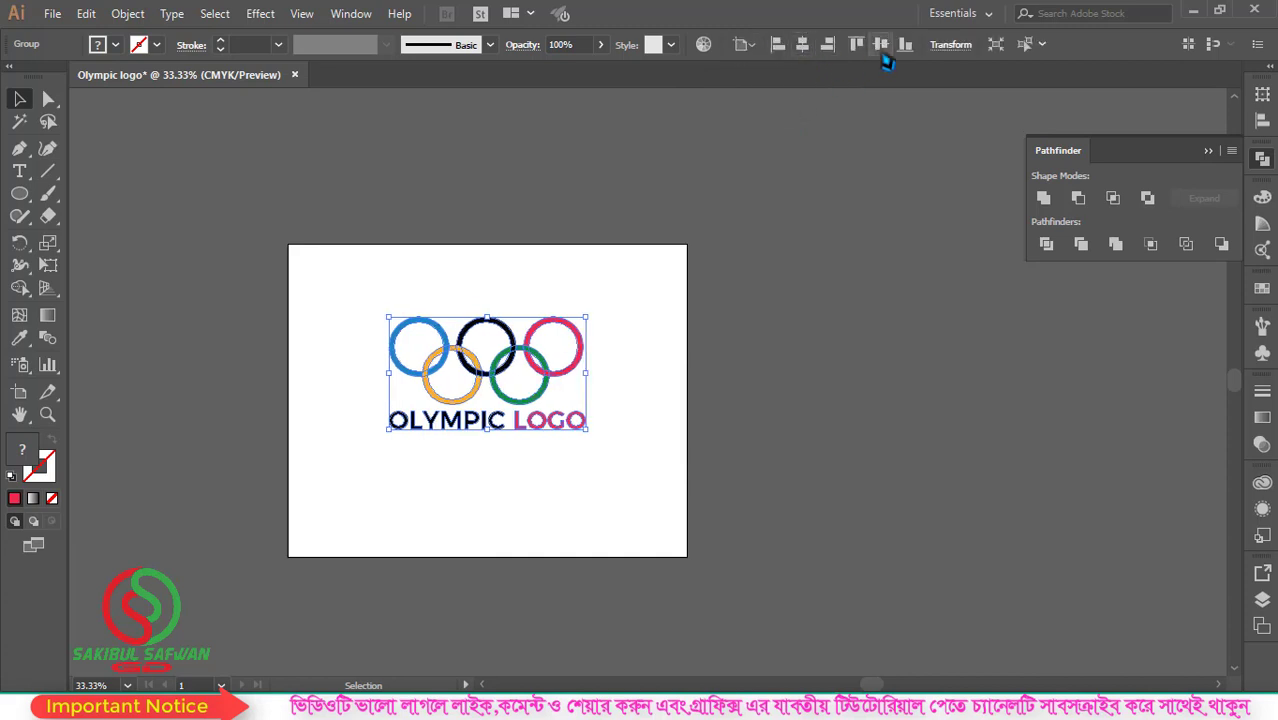
pyautogui.click(880, 44)
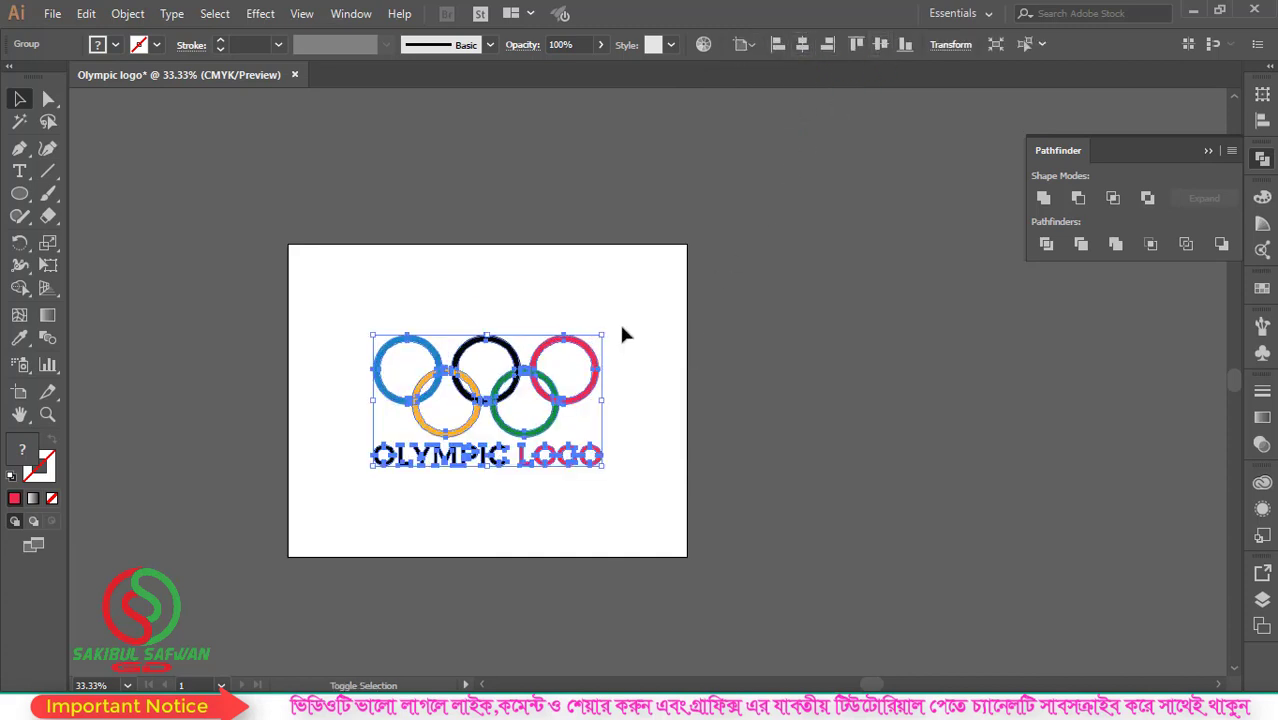
pyautogui.click(620, 324)
# Save the document to the Desktop as "Olympic logo" in Adobe Illustrator (*.AI) format with the default options.
pyautogui.click(52, 14)
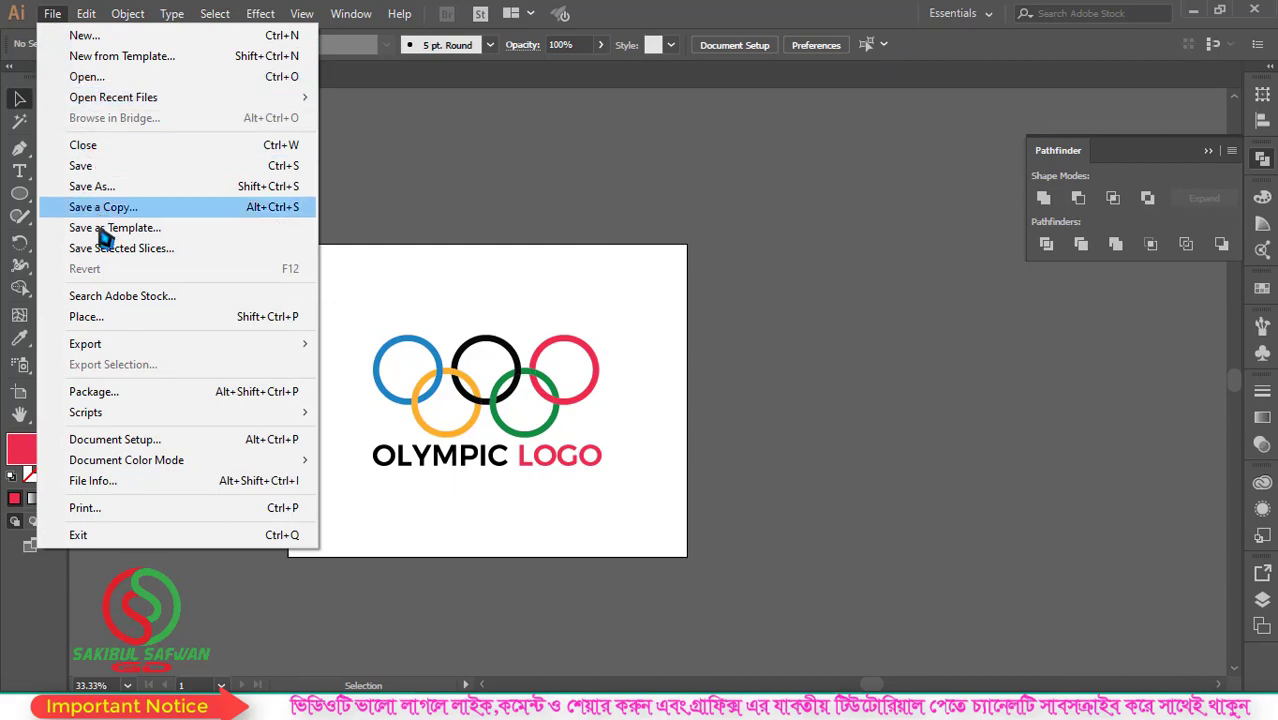
pyautogui.click(98, 172)
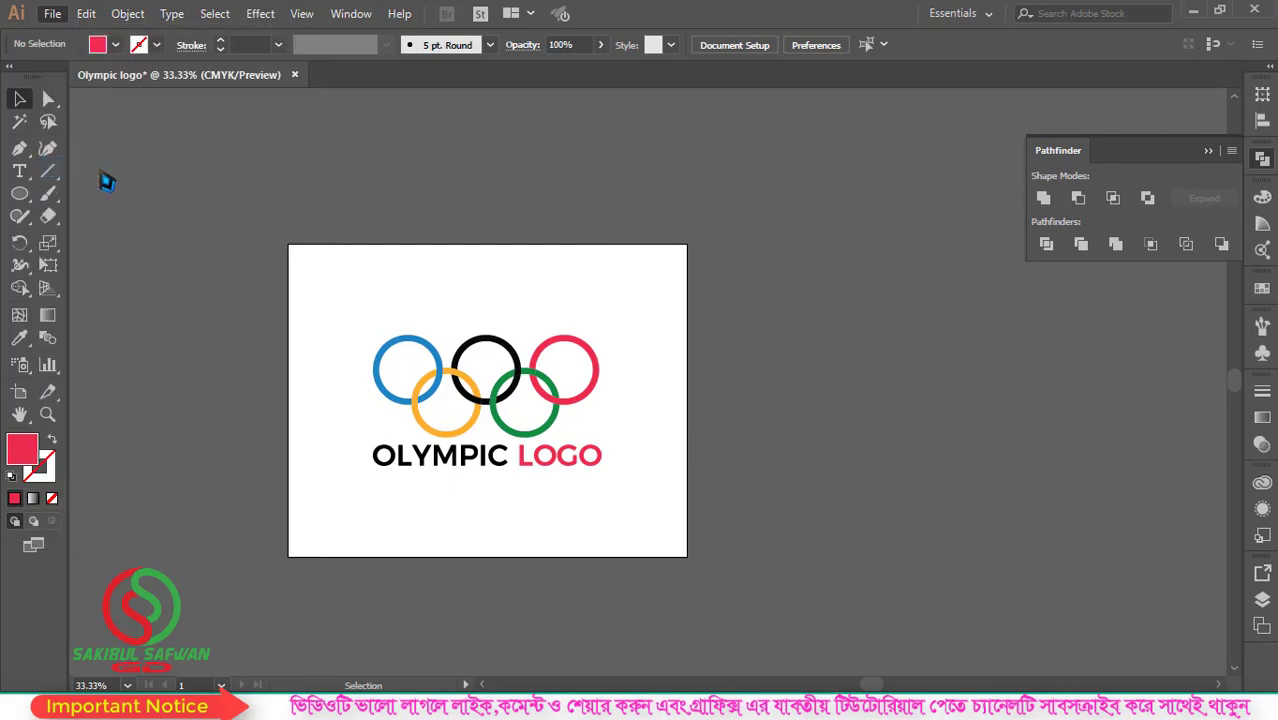
pyautogui.click(216, 352)
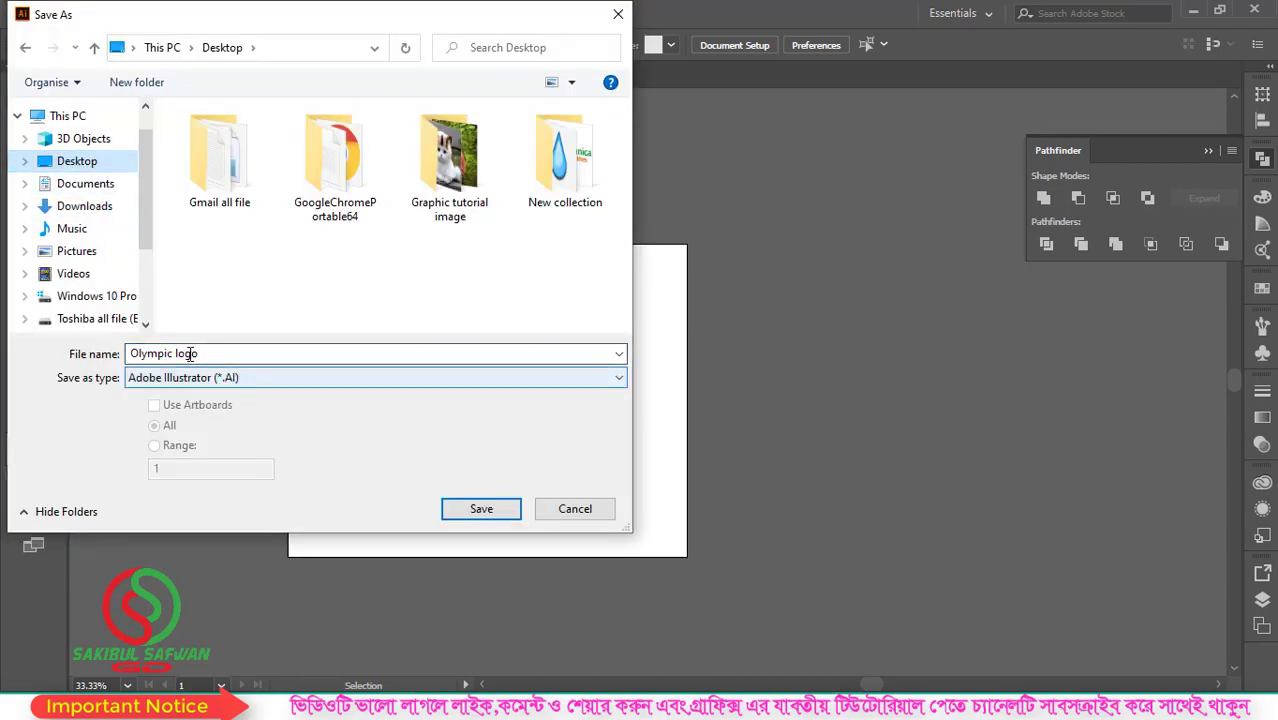
pyautogui.click(223, 356)
pyautogui.click(228, 356)
pyautogui.moveTo(219, 358); pyautogui.dragTo(144, 357)
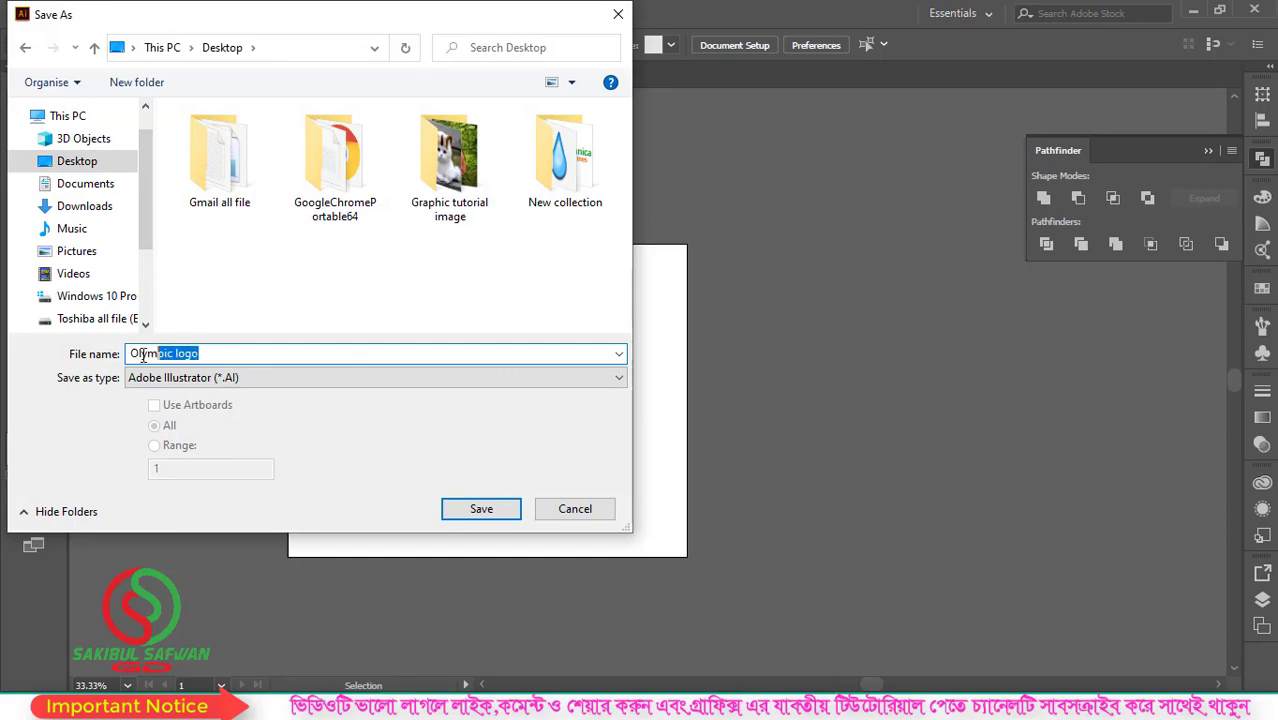
pyautogui.click(216, 356)
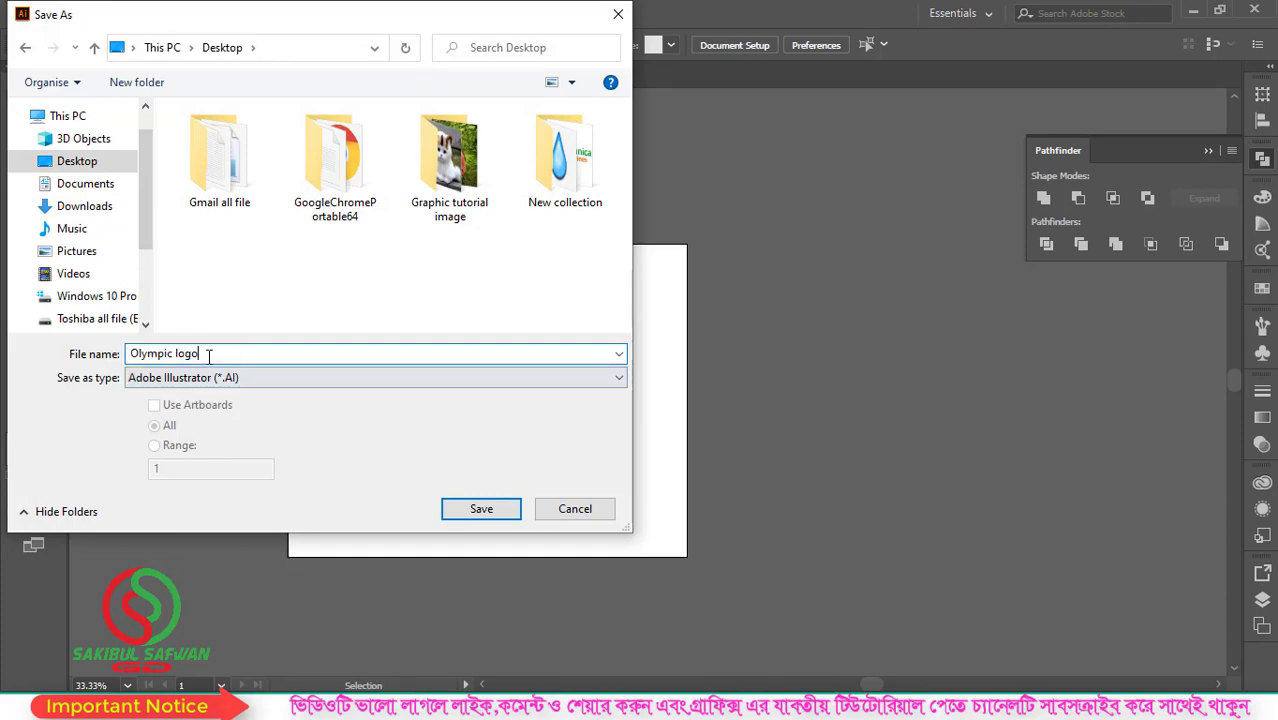
pyautogui.click(488, 516)
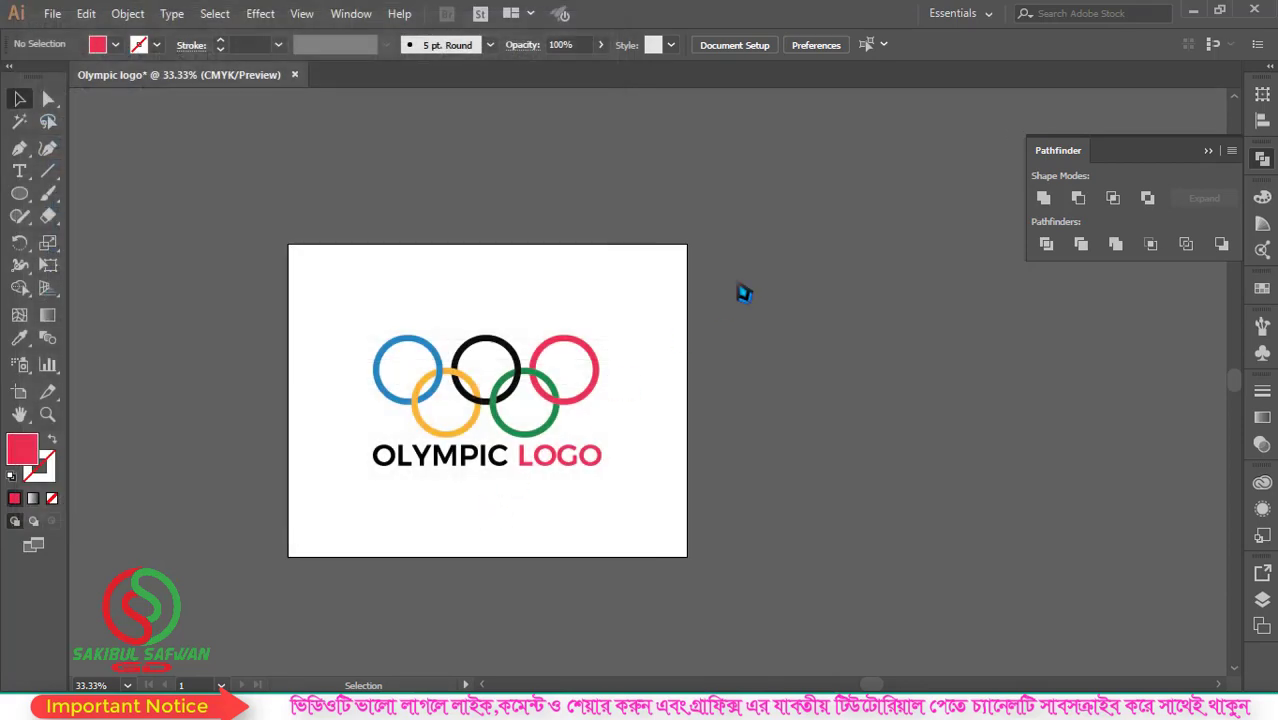
pyautogui.click(720, 600)
# Export the document to the Desktop as "Olympic logo" in JPEG (*.JPG) format, using all artboards.
pyautogui.click(53, 15)
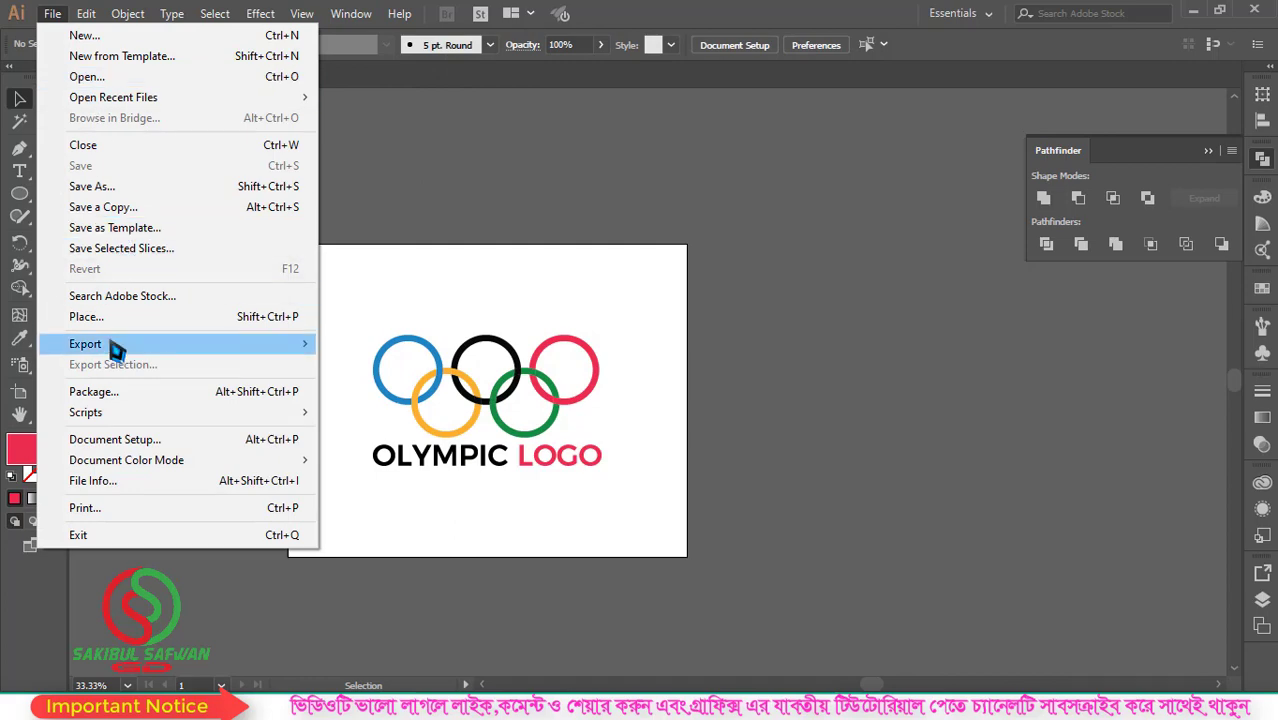
pyautogui.moveTo(114, 346)
pyautogui.click(372, 367)
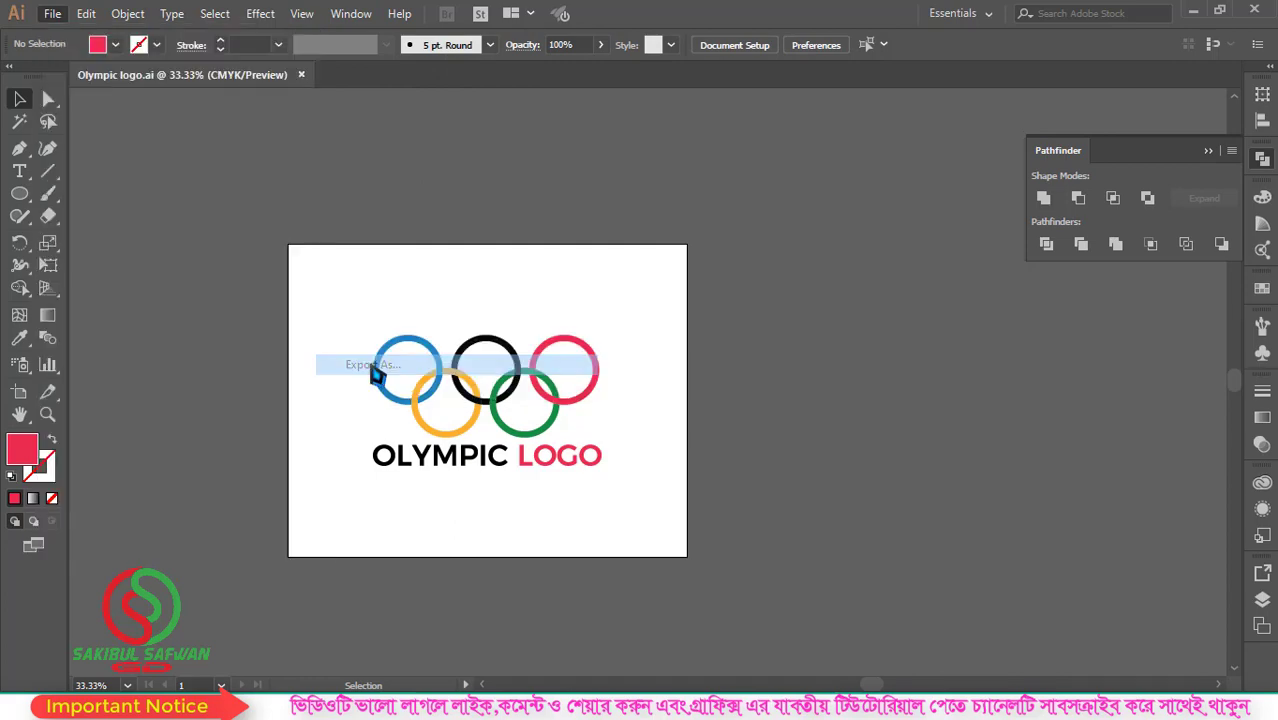
pyautogui.click(201, 380)
pyautogui.click(201, 380)
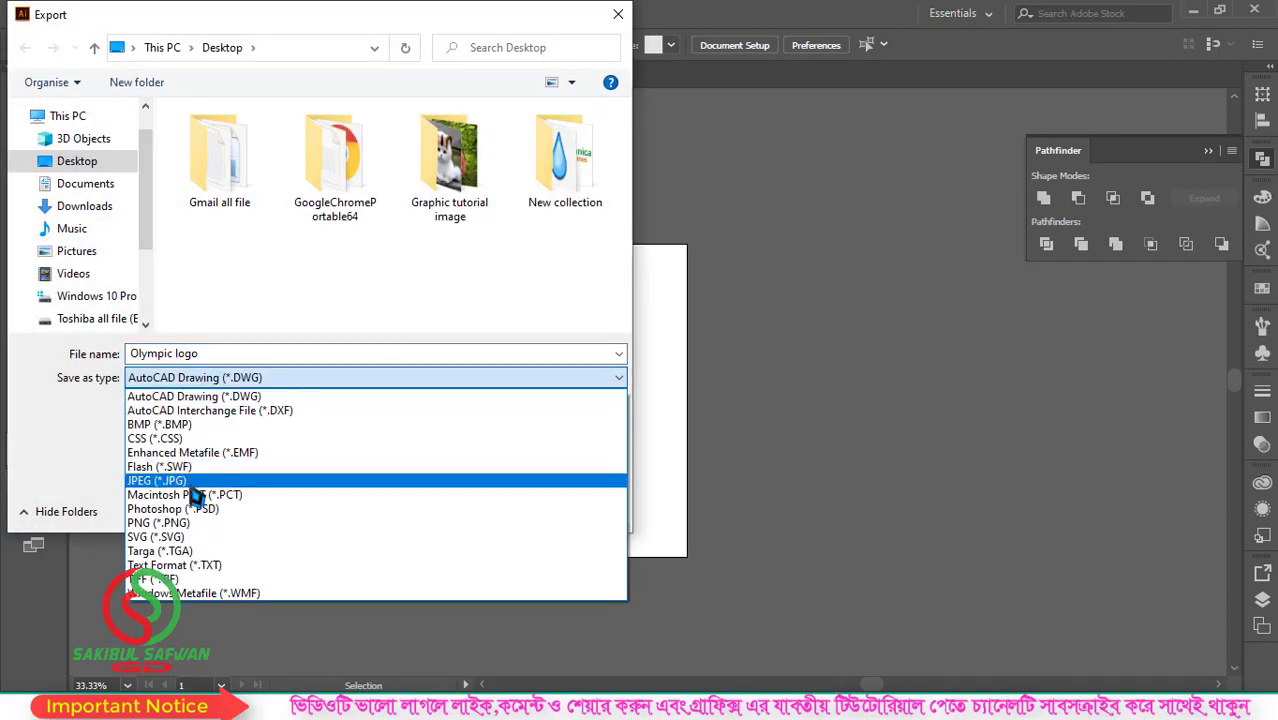
pyautogui.click(200, 484)
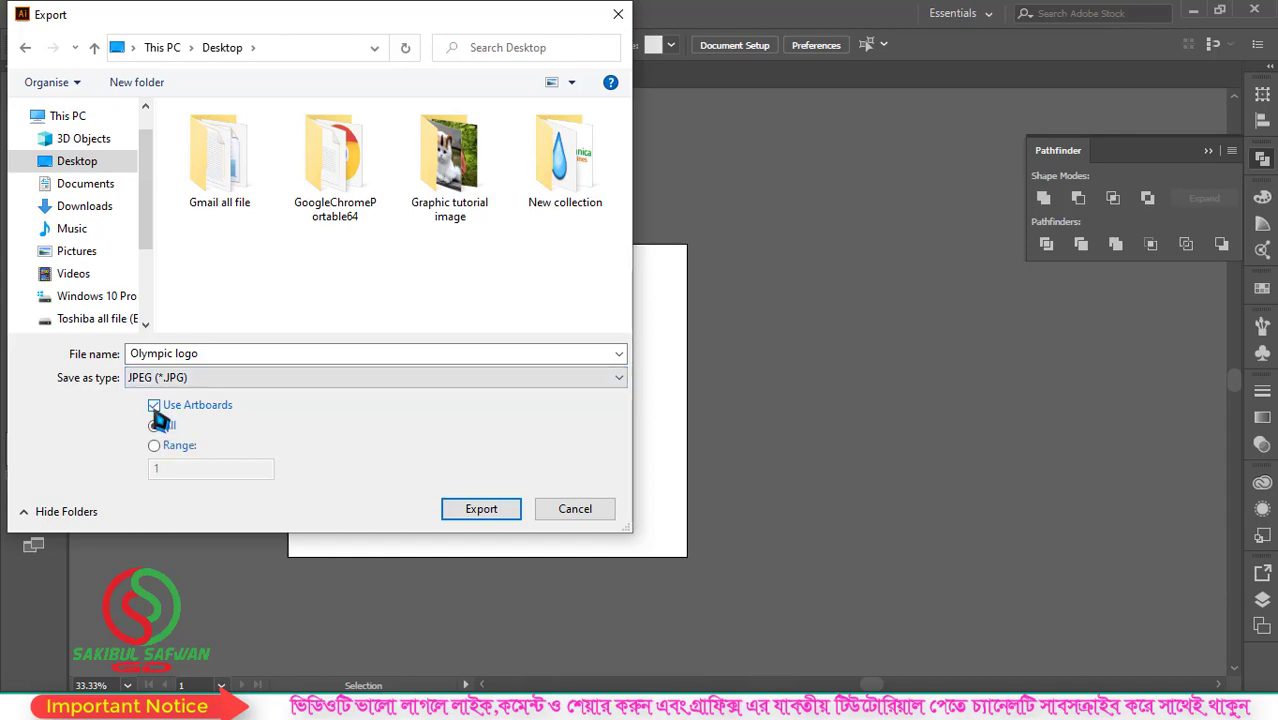
pyautogui.click(486, 512)
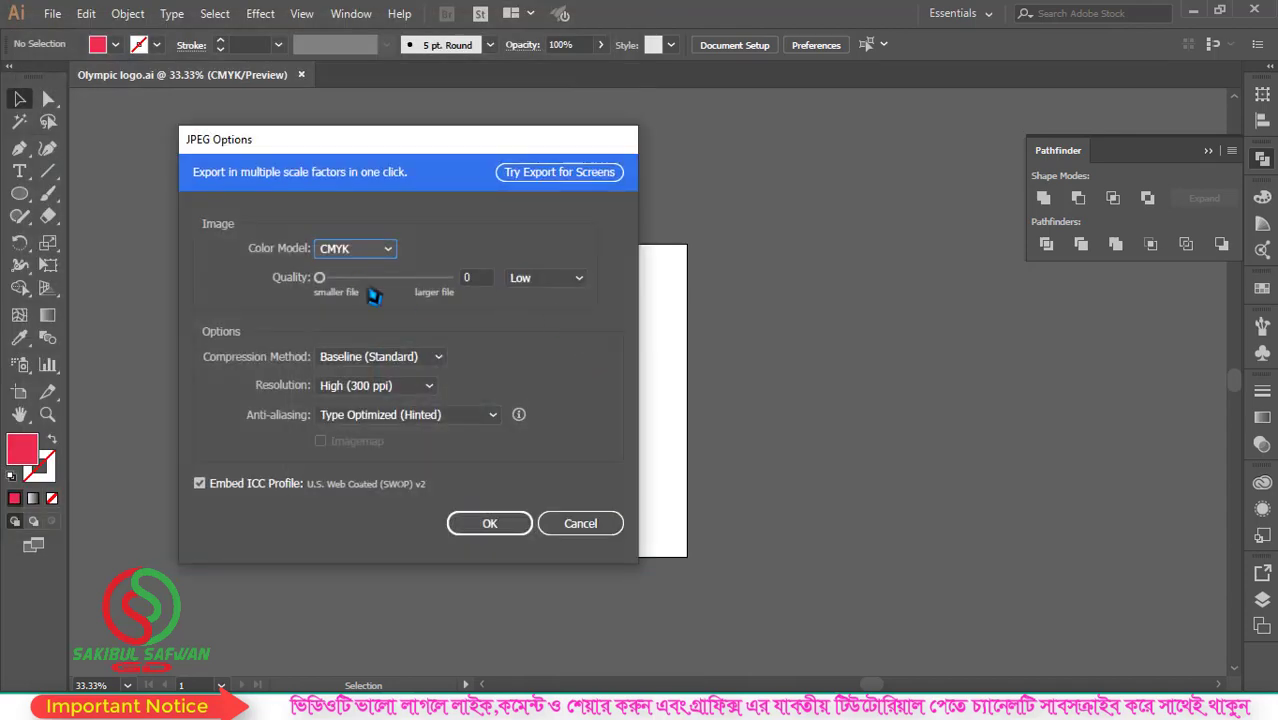
# Set the JPEG color model to RGB and the quality to 10 (Maximum), and complete the export.
pyautogui.click(355, 255)
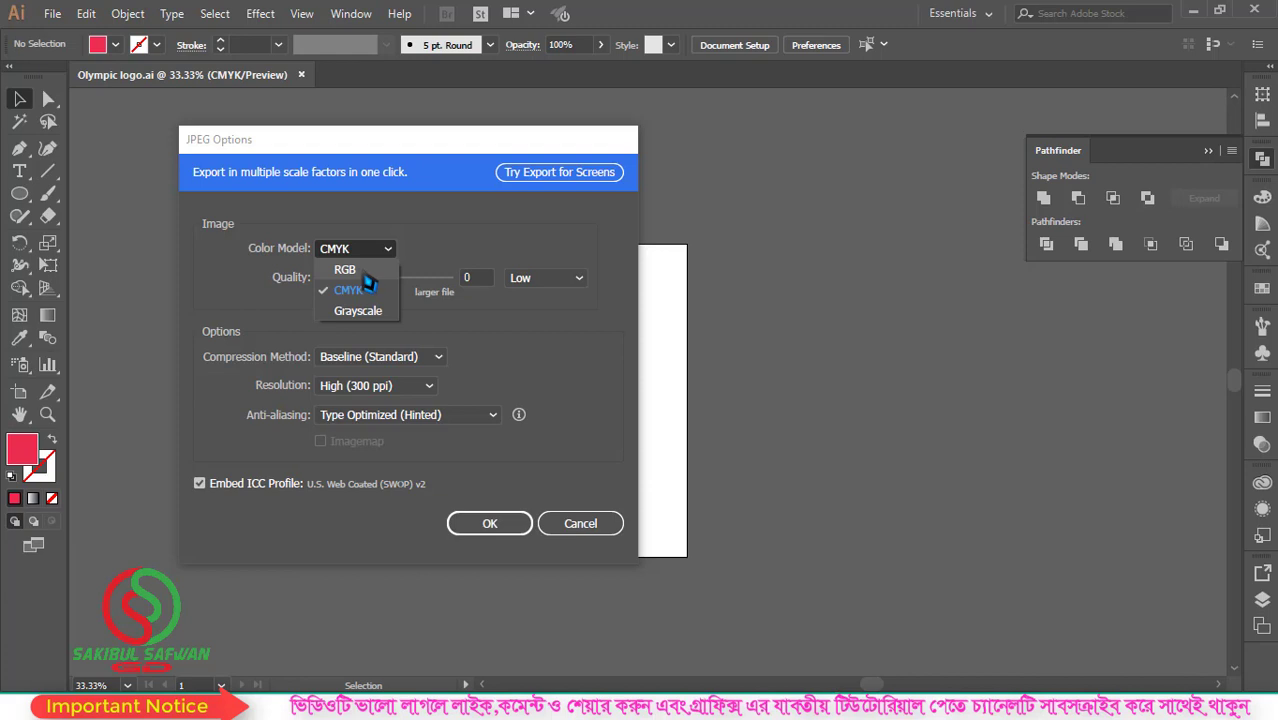
pyautogui.click(364, 273)
pyautogui.moveTo(319, 277); pyautogui.dragTo(447, 279)
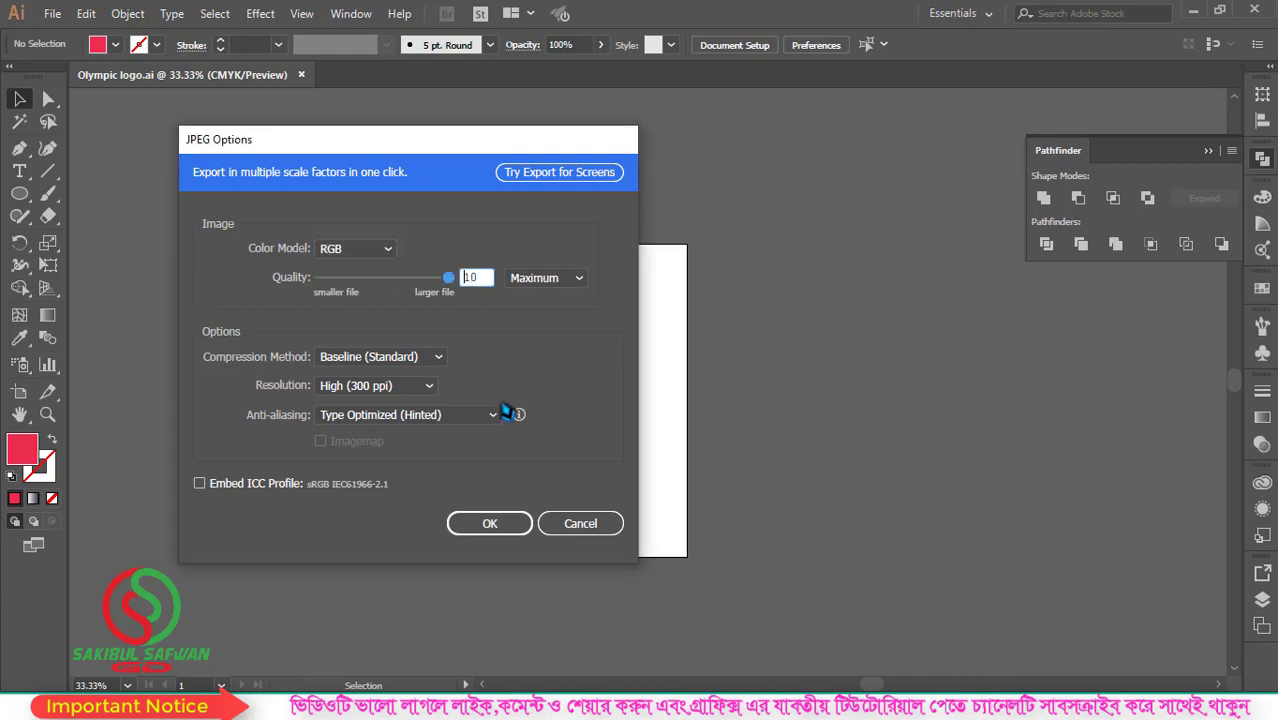
pyautogui.click(489, 525)
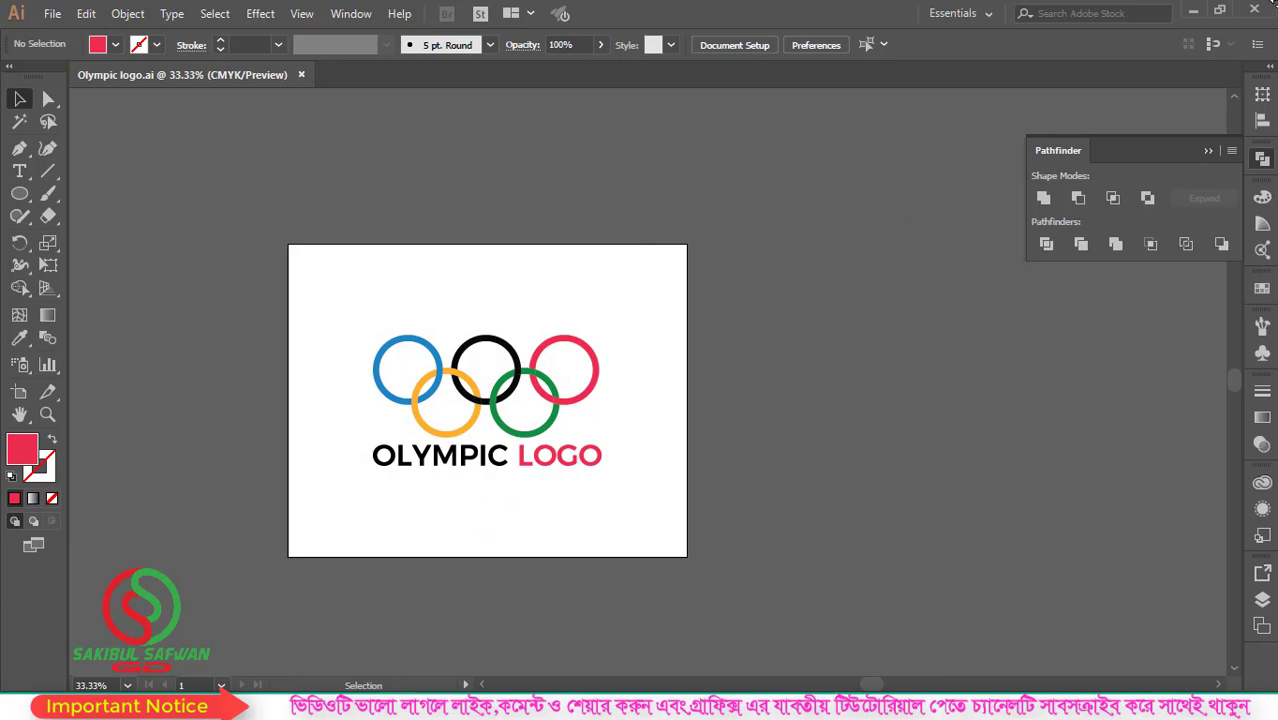
# Switch to the desktop, refresh it and open the exported "Olympic logo-01" image in Picasa Photo Viewer to inspect the rings and caption up close.
pyautogui.click(1203, 17)
pyautogui.rightClick(648, 66)
pyautogui.click(697, 118)
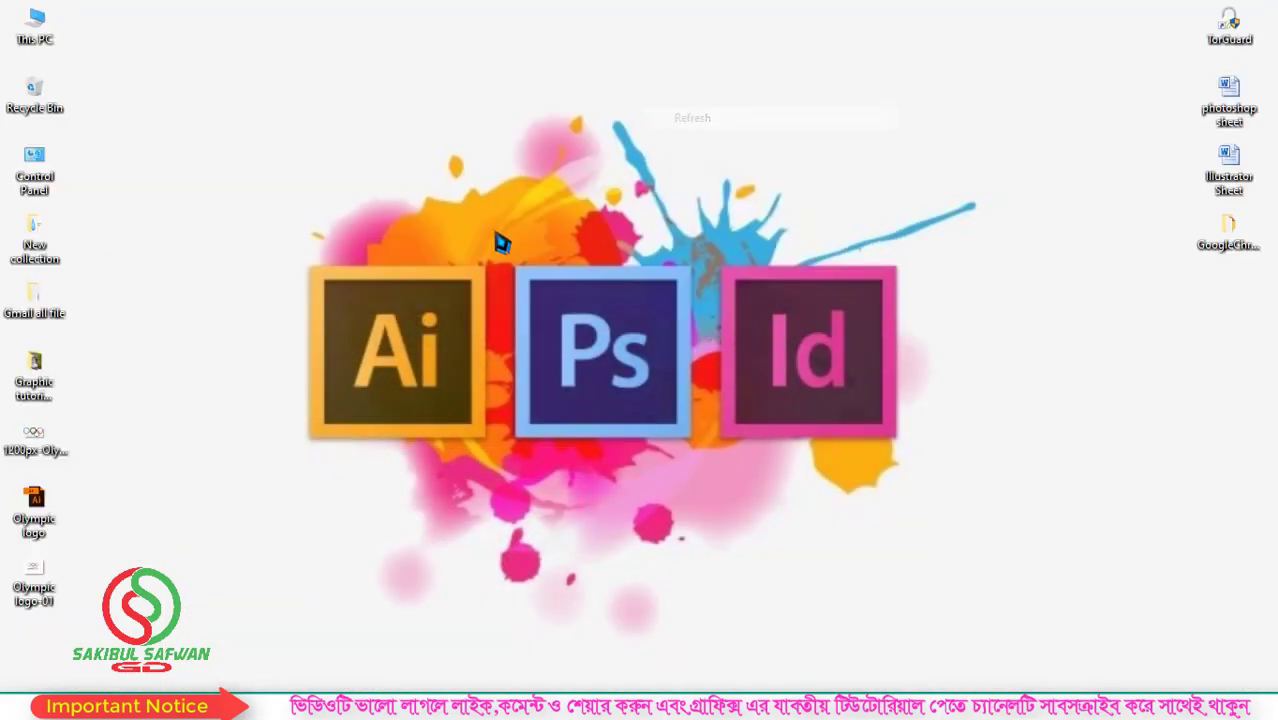
pyautogui.doubleClick(34, 588)
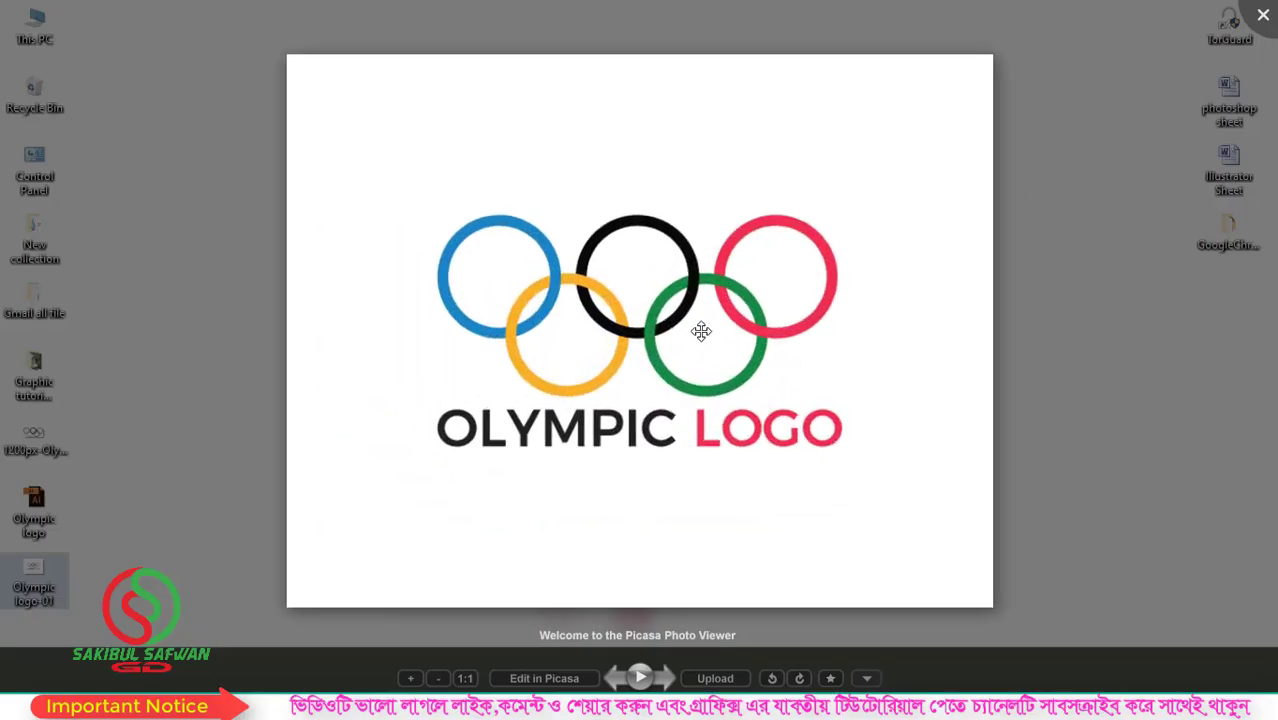
pyautogui.scroll(3, 700, 330)
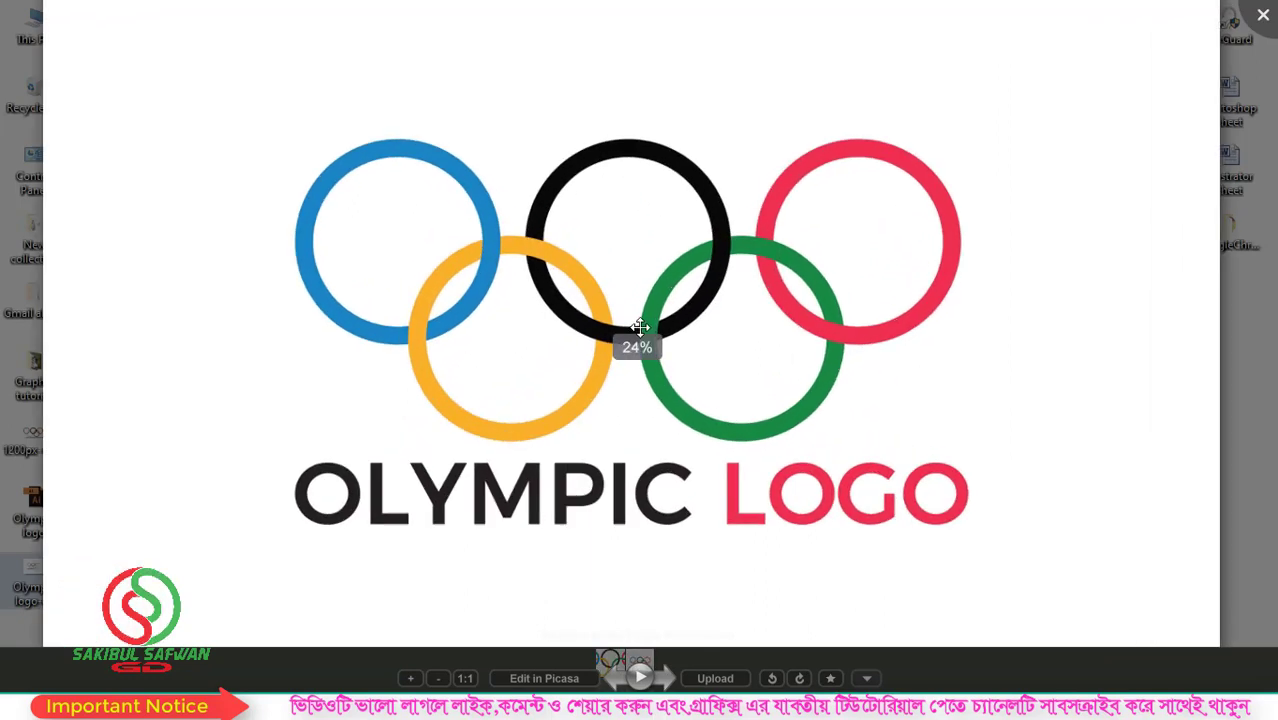
pyautogui.moveTo(690, 404)
pyautogui.mouseDown()
pyautogui.moveTo(673, 421)
pyautogui.moveTo(675, 346)
pyautogui.moveTo(693, 400)
pyautogui.moveTo(704, 393)
pyautogui.mouseUp()
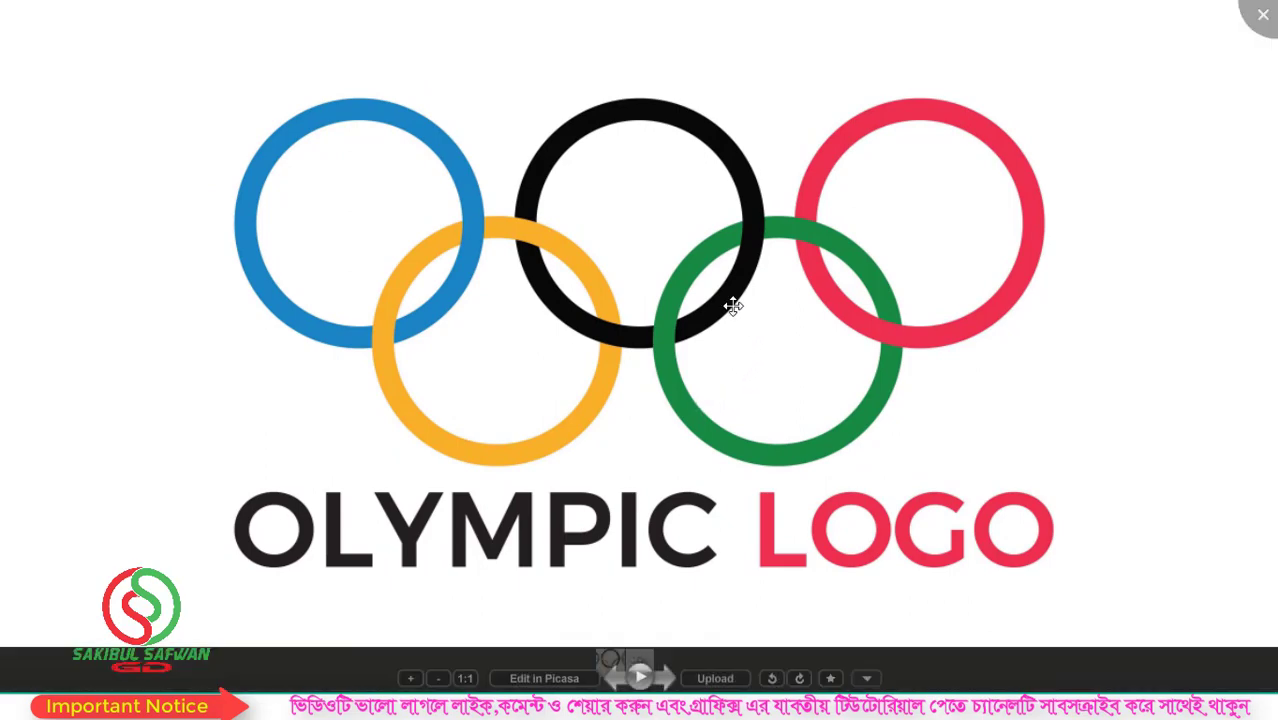